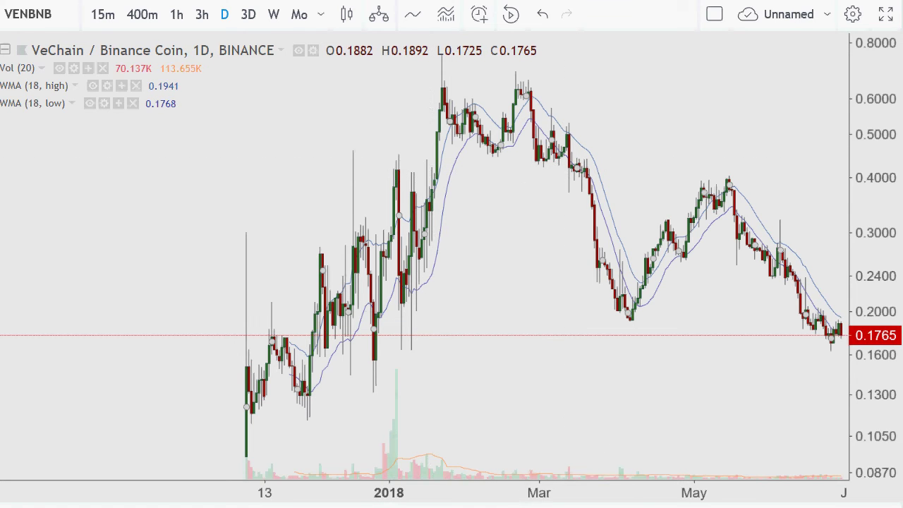
- Switch to the LibreOffice Calc spreadsheet and examine the buy and sell rows of the Bytecoin trade log on Sheet3
left_click(487, 502)
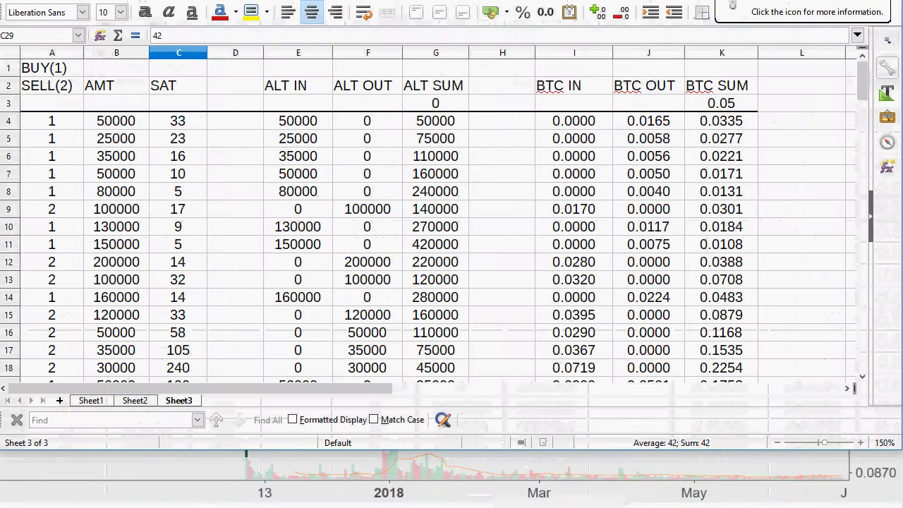
left_click(91, 400)
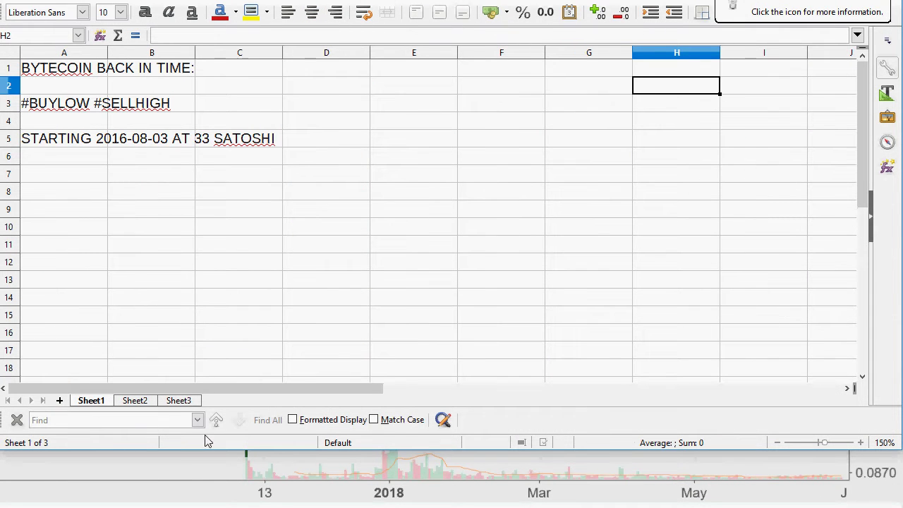
left_click(178, 400)
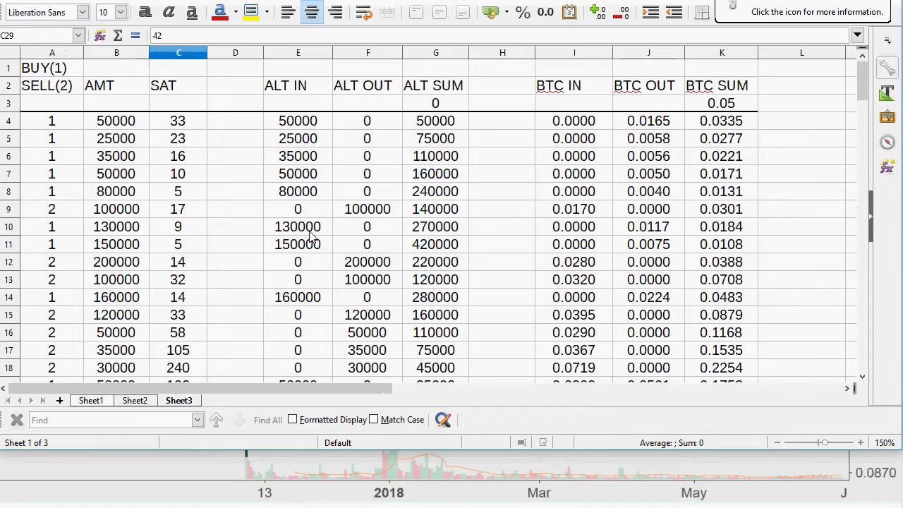
left_click(188, 127)
left_click(180, 141)
left_click(180, 192)
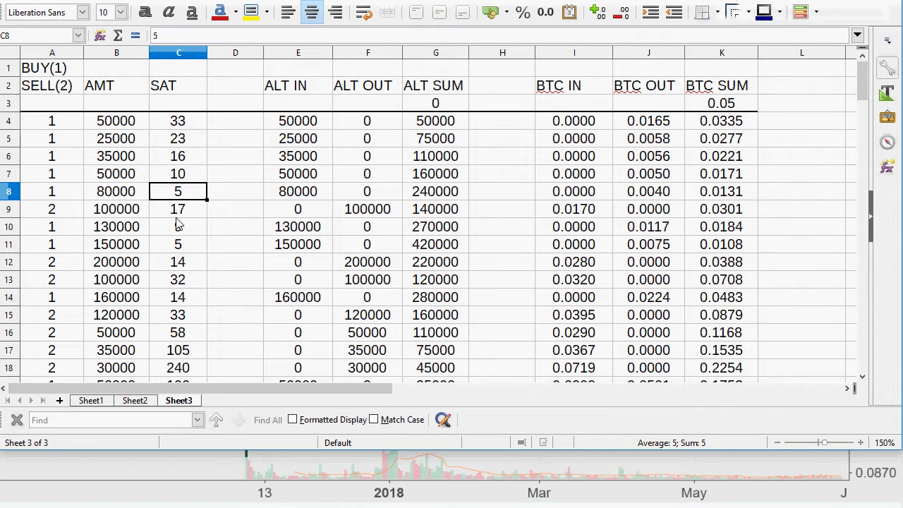
scroll(239, 223, "down", 7)
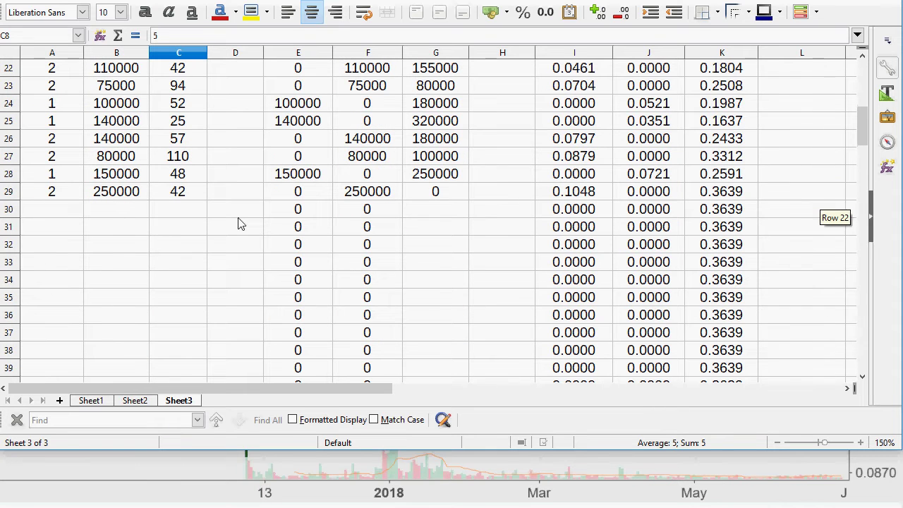
scroll(239, 223, "up", 7)
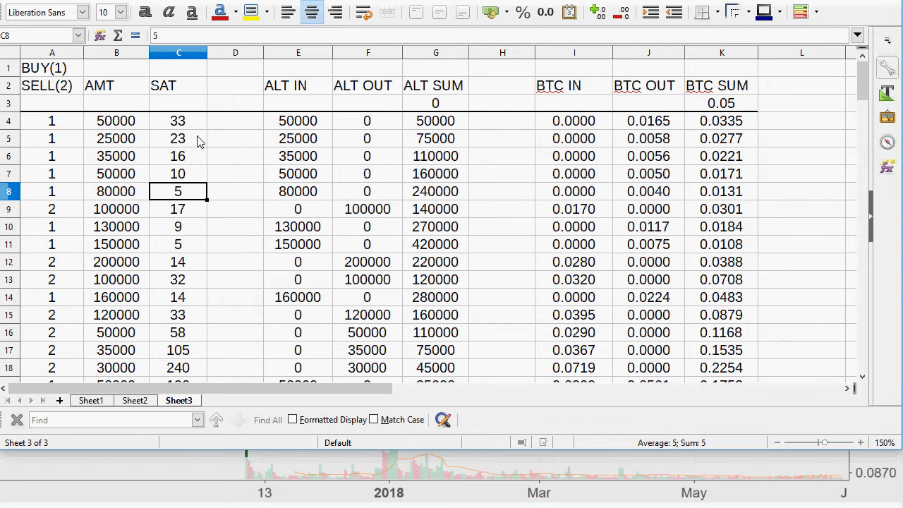
scroll(294, 201, "down", 1)
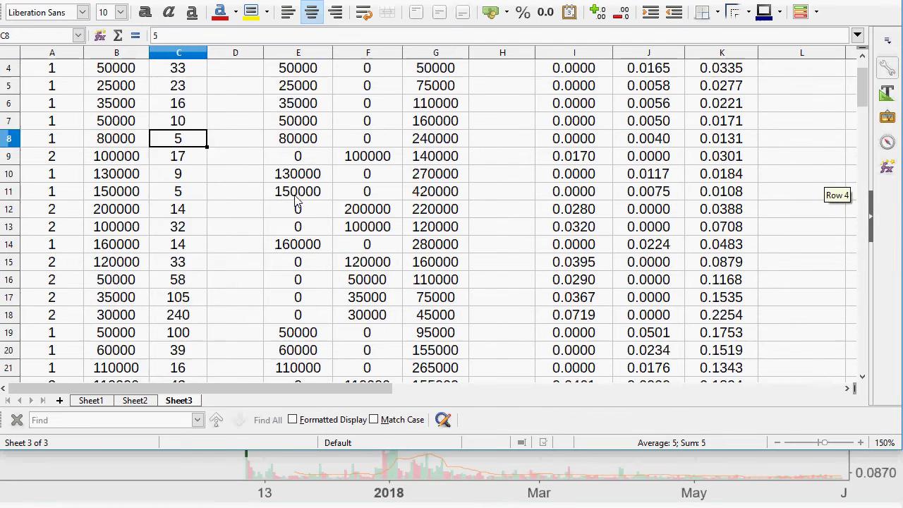
scroll(295, 201, "down", 5)
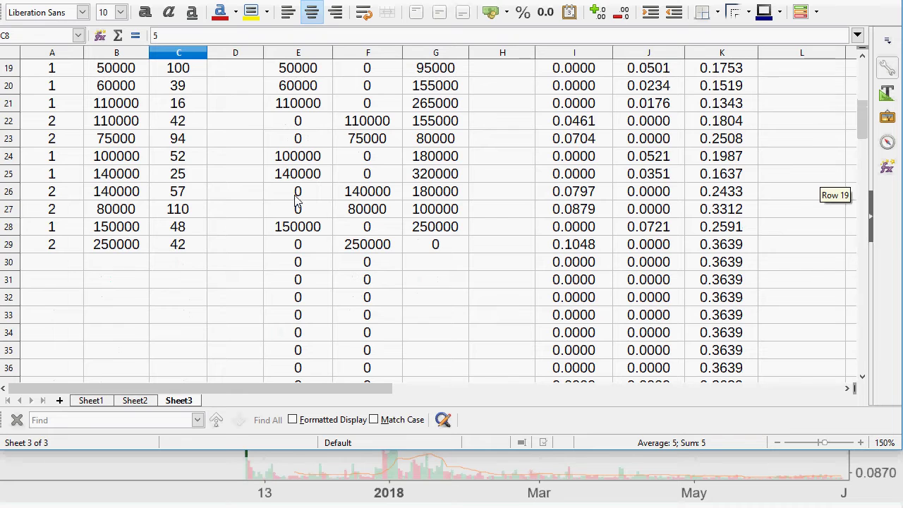
scroll(295, 202, "up", 6)
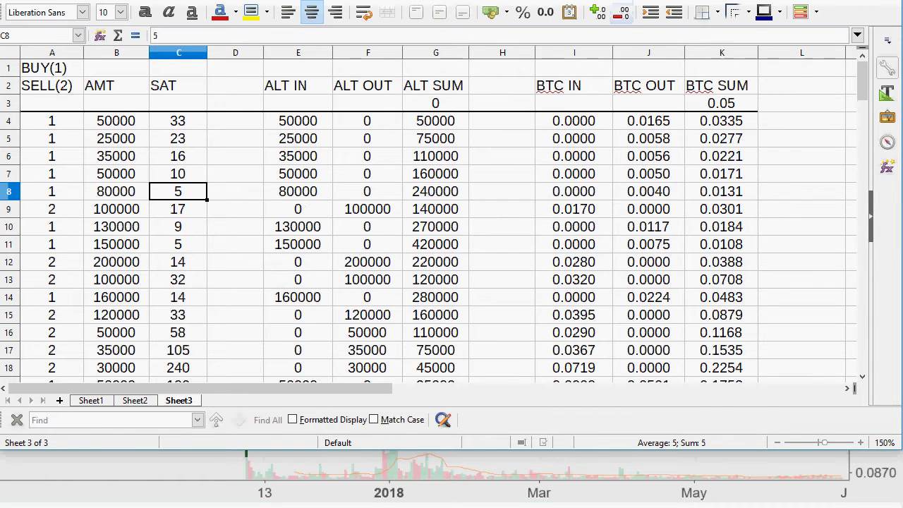
- Enlarge the spreadsheet window to show more rows and select the BTC IN, BTC OUT and BTC SUM headings
key("alt+Tab")
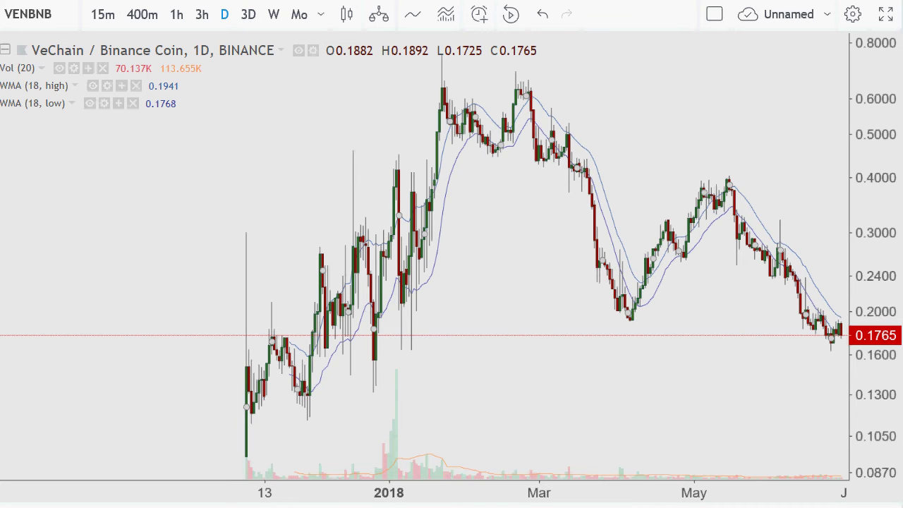
left_click(571, 494)
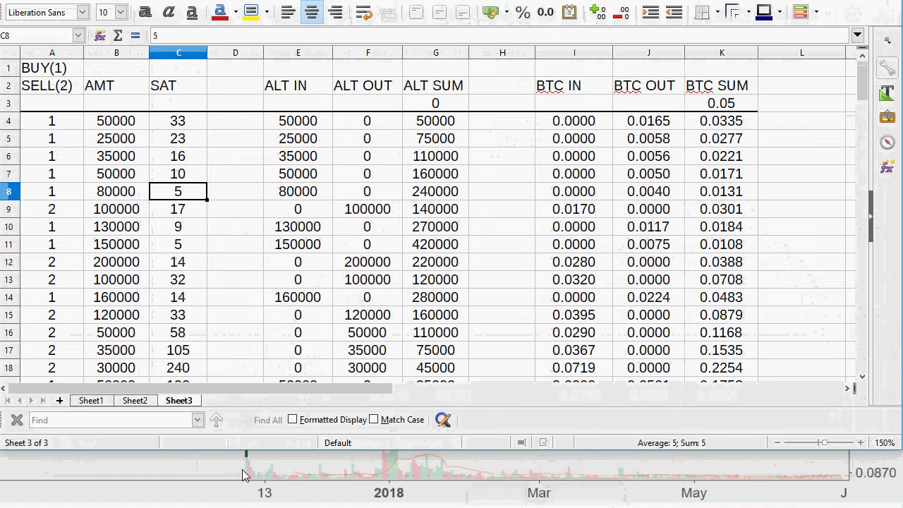
left_click_drag(282, 451, 282, 507)
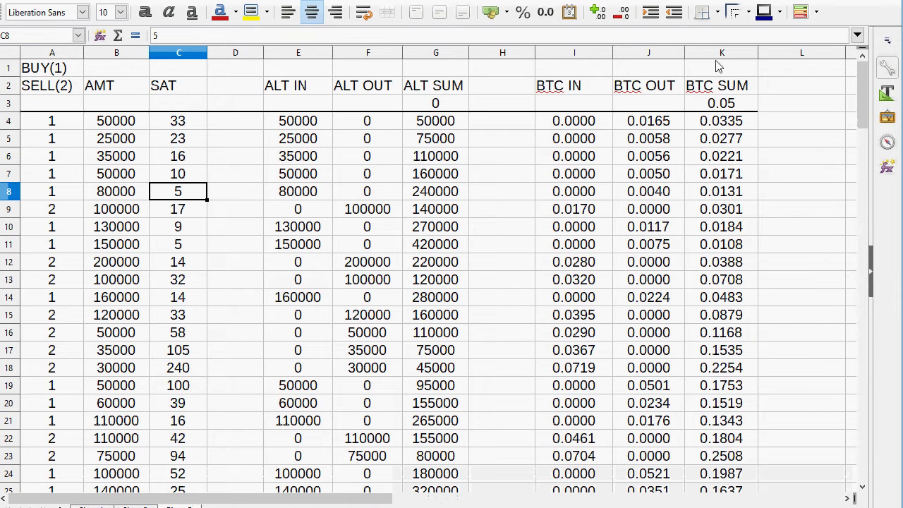
left_click(656, 87)
left_click_drag(548, 90, 702, 86)
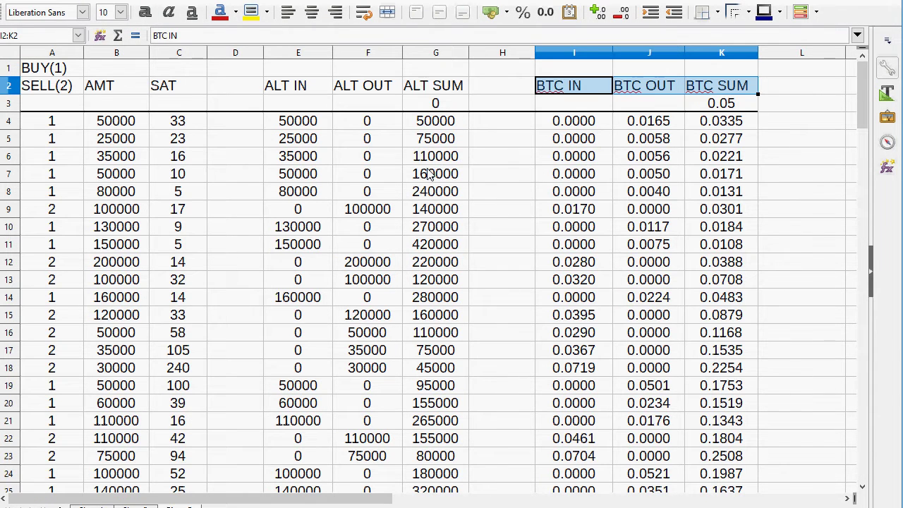
- Change the divisor in the BTC IN formula in I4 to 10000, giving =IF(A4=2,B4*C4*0.9985/10000,0)
left_click(557, 162)
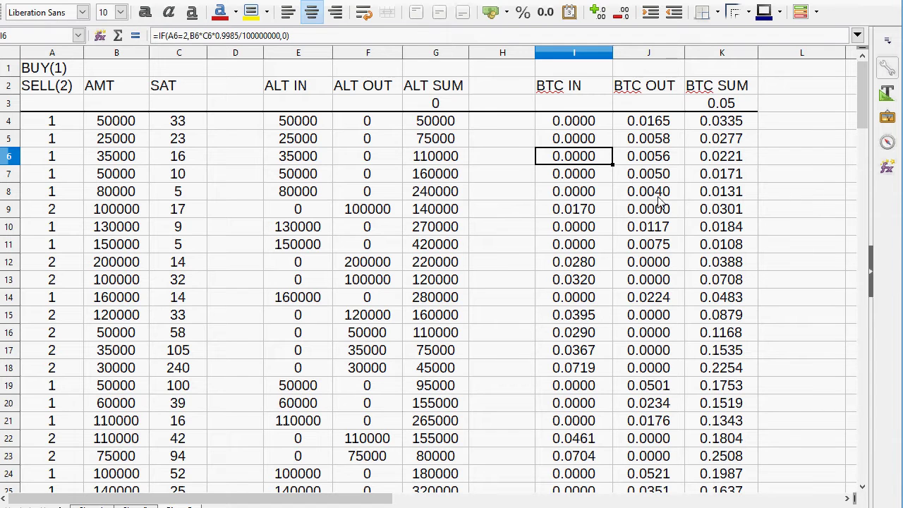
left_click(585, 131)
key("F2")
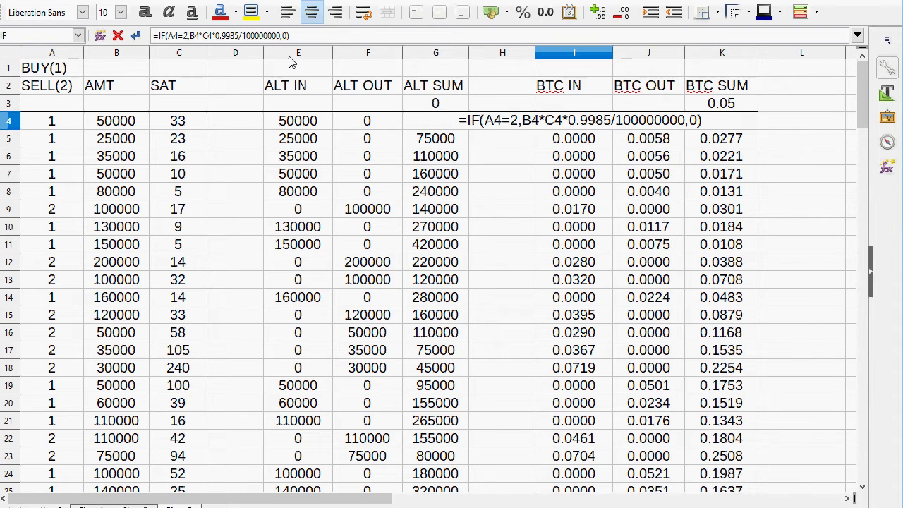
key("BackSpace")
key("BackSpace")
key("BackSpace")
key("BackSpace")
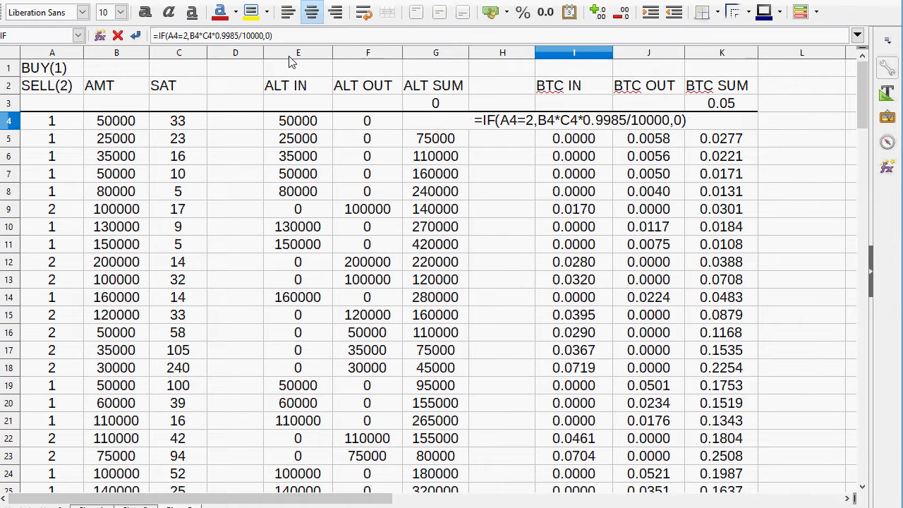
key("Return")
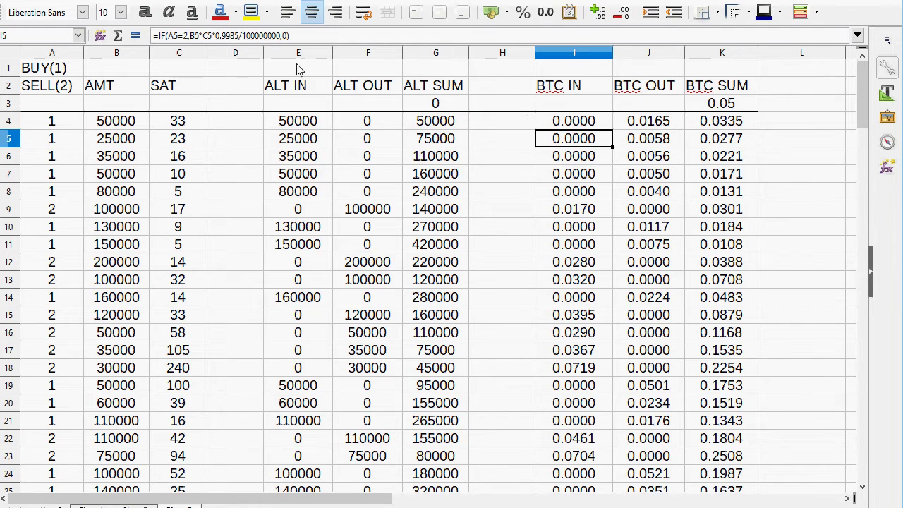
- Copy the BTC IN formula from I4 into cells I5:I199
right_click(582, 128)
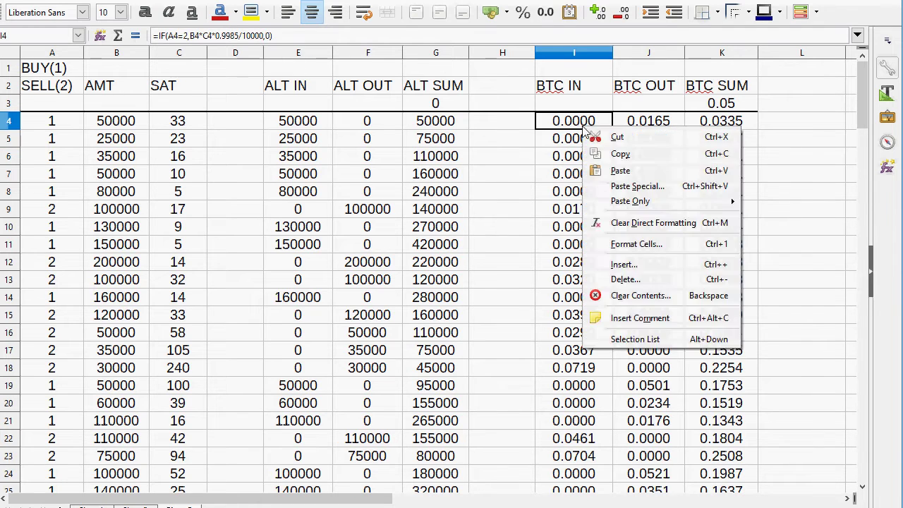
left_click(612, 153)
left_click_drag(589, 144, 589, 491)
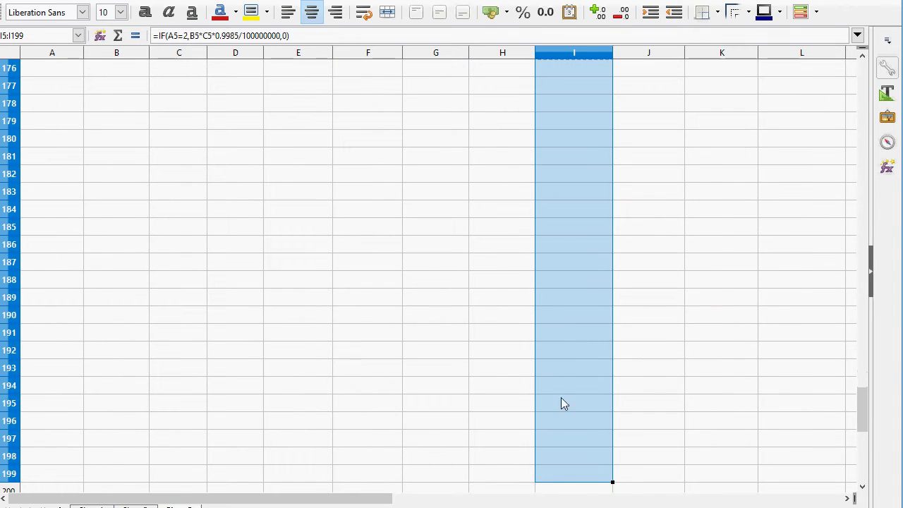
right_click(561, 378)
left_click(600, 189)
scroll(623, 218, "up", 20)
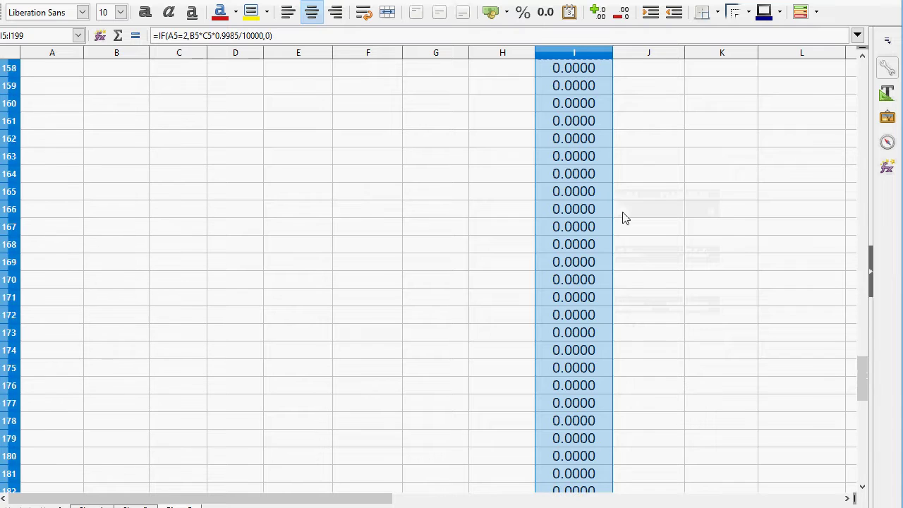
scroll(623, 218, "up", 20)
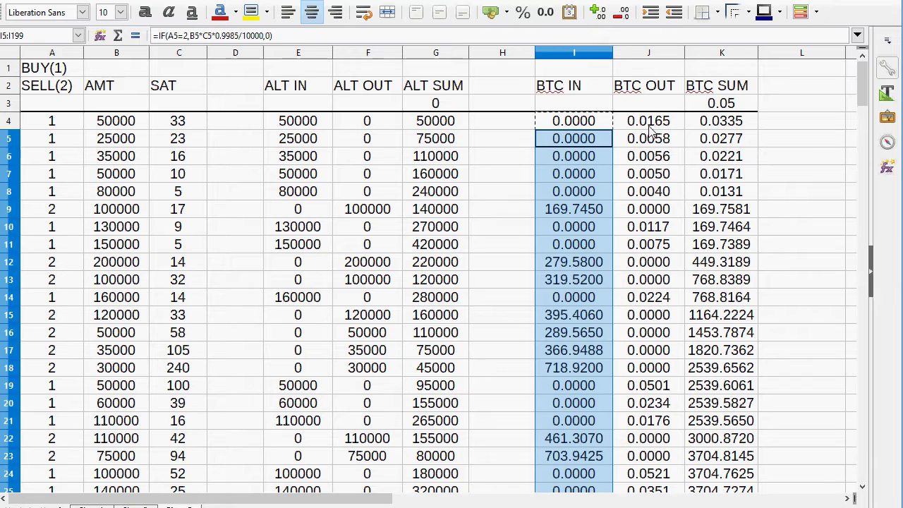
- Change the divisor in the BTC OUT formula in J4 to 10000, giving =IF(A4=1,C4*B4*1.0015/10000,0)
left_click(649, 125)
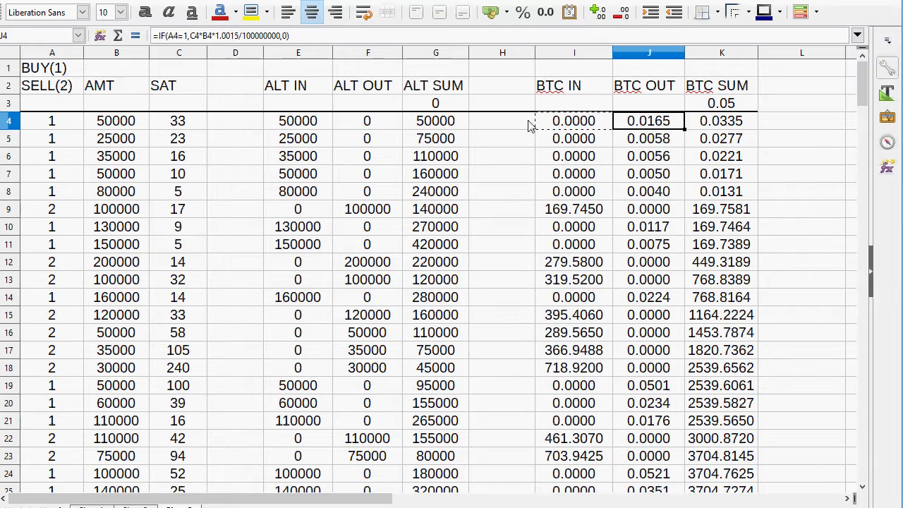
left_click(277, 37)
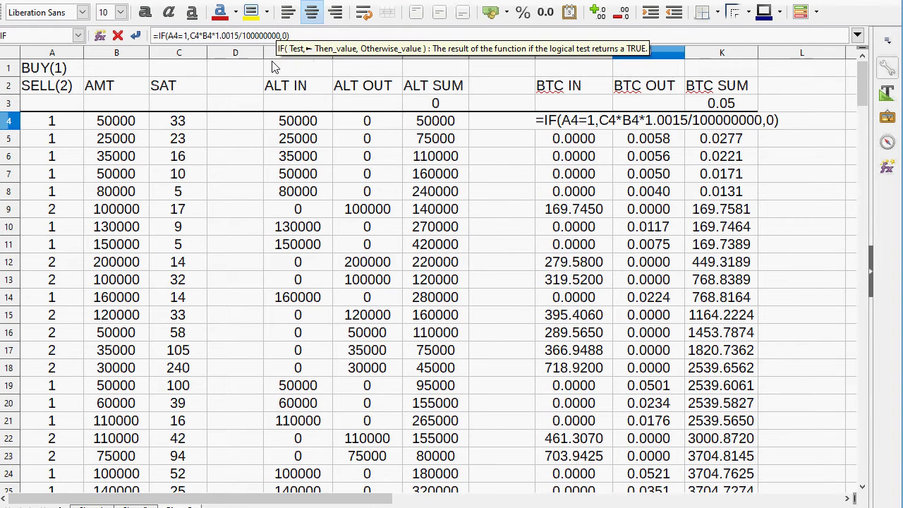
key("BackSpace")
key("BackSpace")
key("BackSpace")
key("BackSpace")
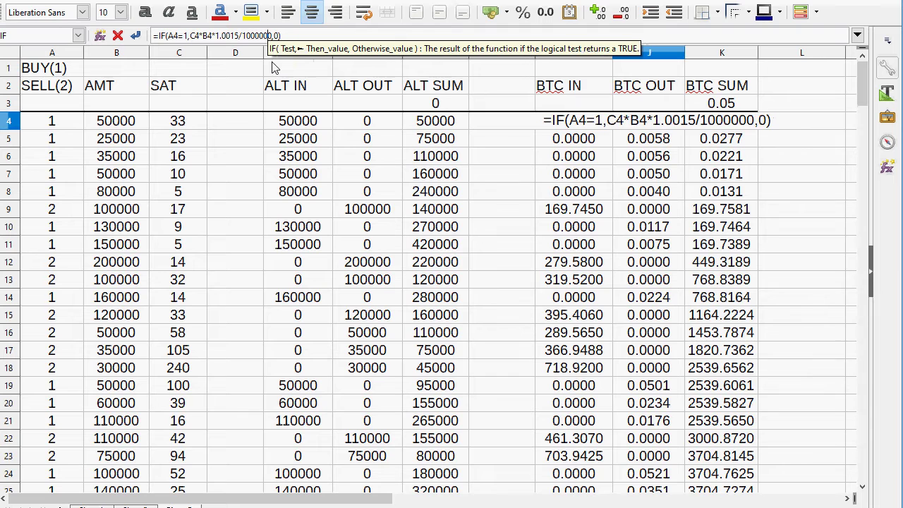
key("Return")
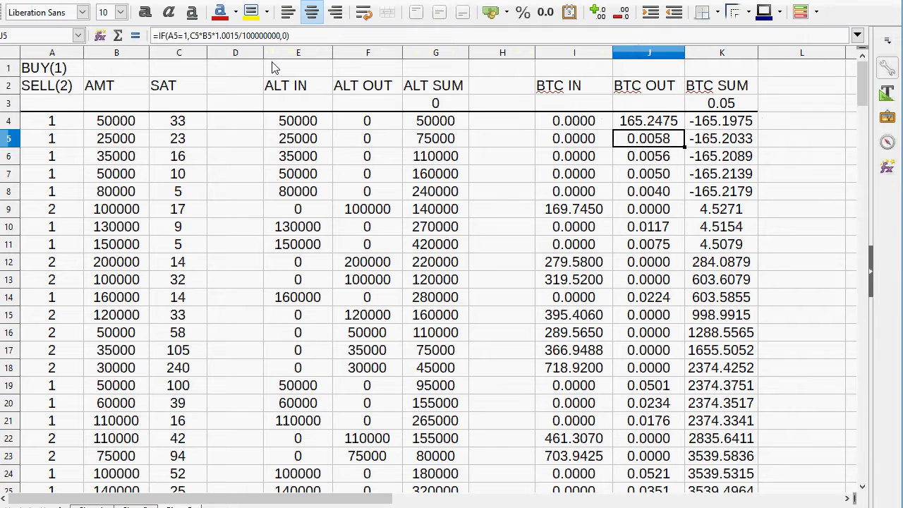
- Copy the BTC OUT formula from J4 into cells J5:J239
right_click(669, 122)
left_click(696, 155)
left_click_drag(656, 145, 654, 503)
right_click(649, 373)
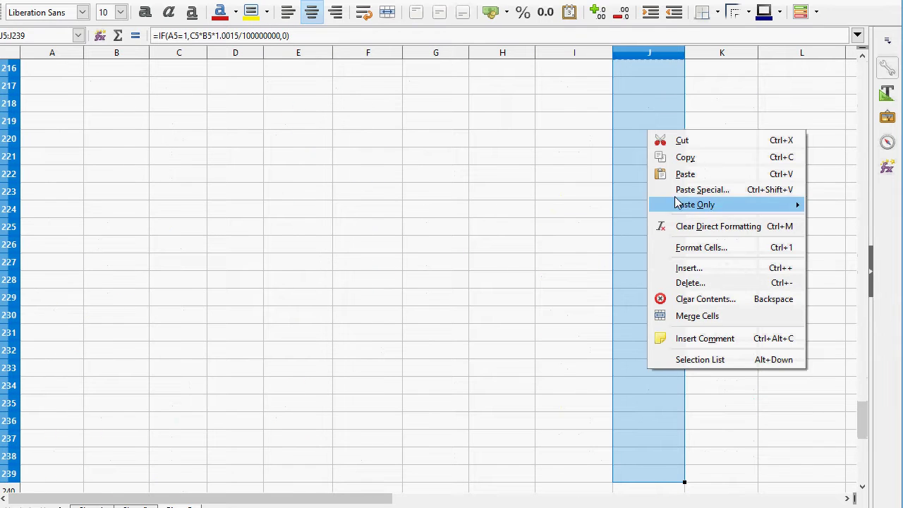
left_click(679, 172)
scroll(677, 263, "up", 5)
scroll(677, 263, "up", 20)
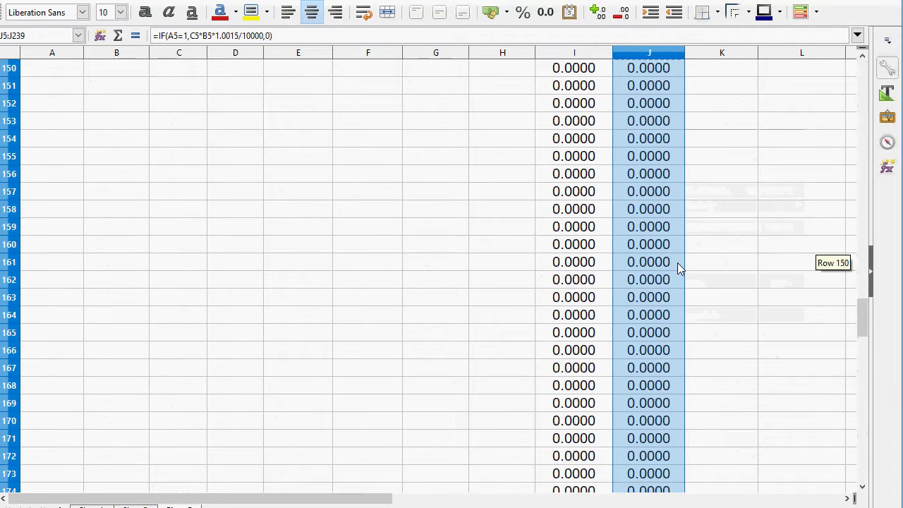
scroll(679, 266, "up", 20)
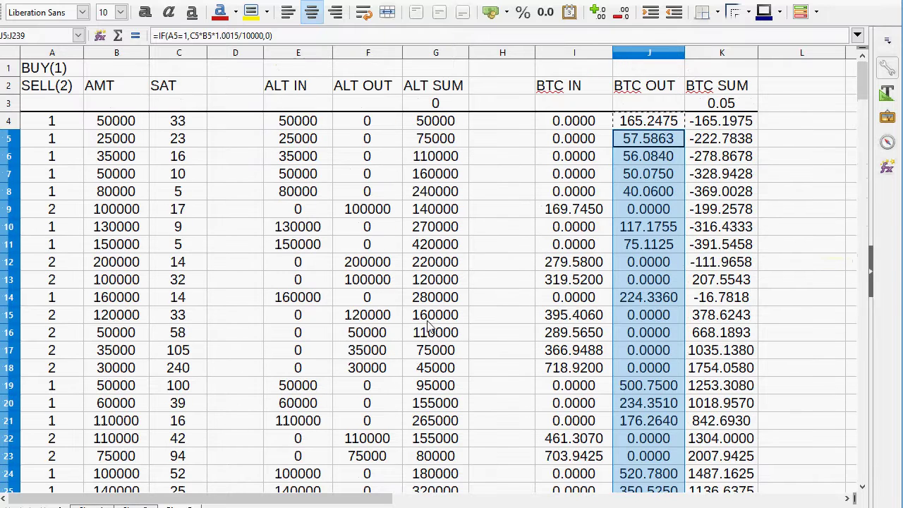
- Set the starting BTC SUM balance in K3 to 20
left_click(723, 104)
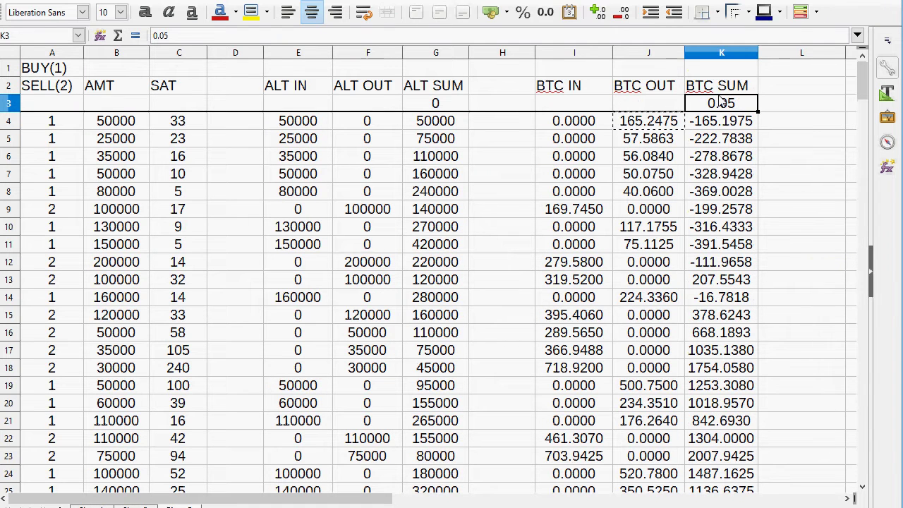
type("20")
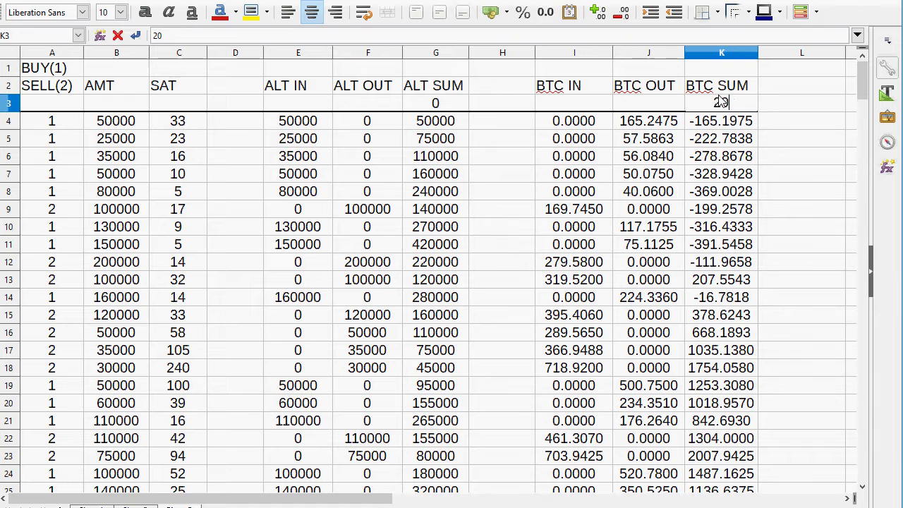
key("Return")
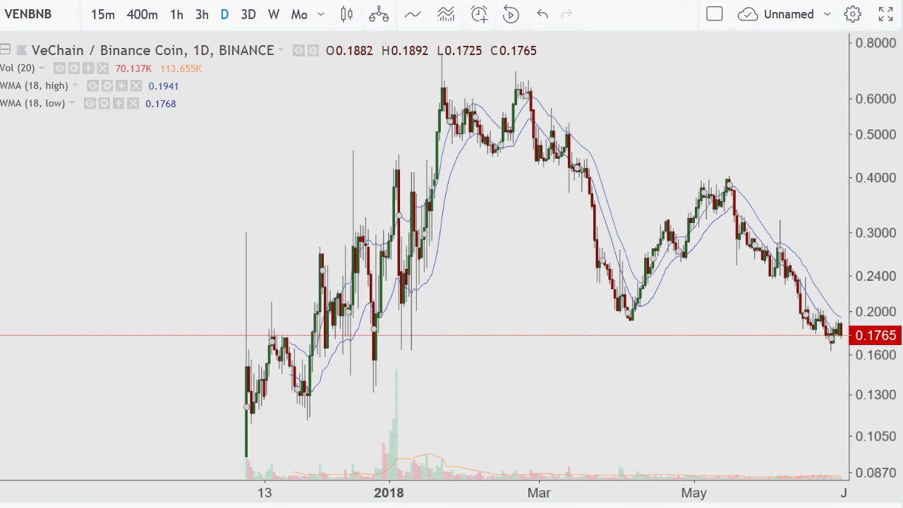
- Return to the spreadsheet from the price chart and set the first trade's SAT value to 1765 and AMT to 100
left_click(546, 502)
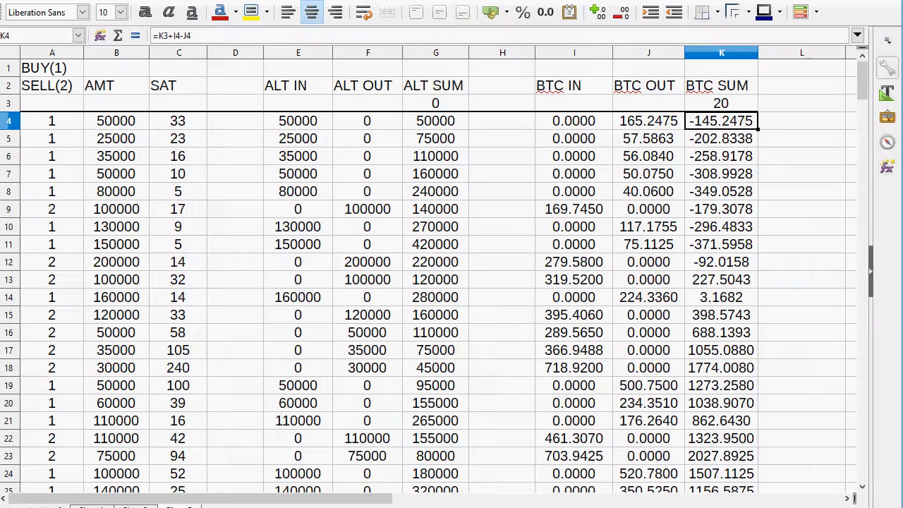
left_click(192, 121)
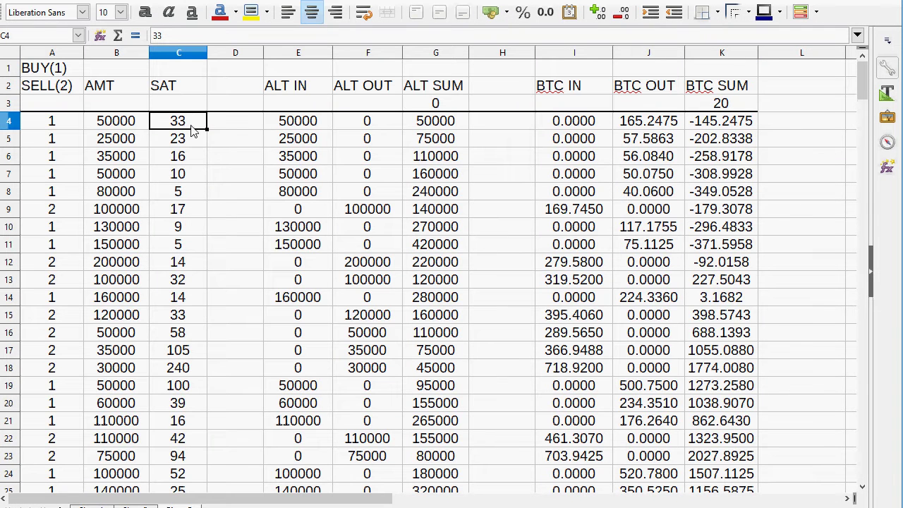
type("1765")
key("Left")
key("Left")
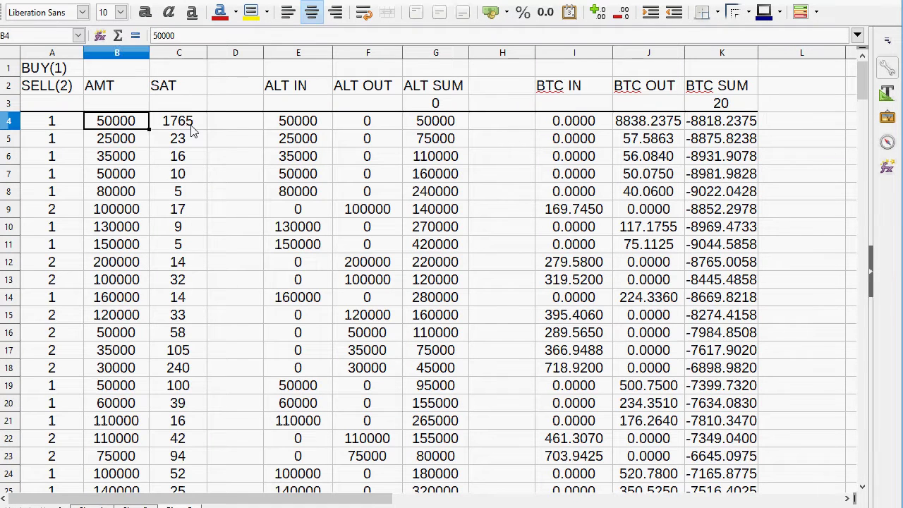
key("Right")
type("100")
key("Right")
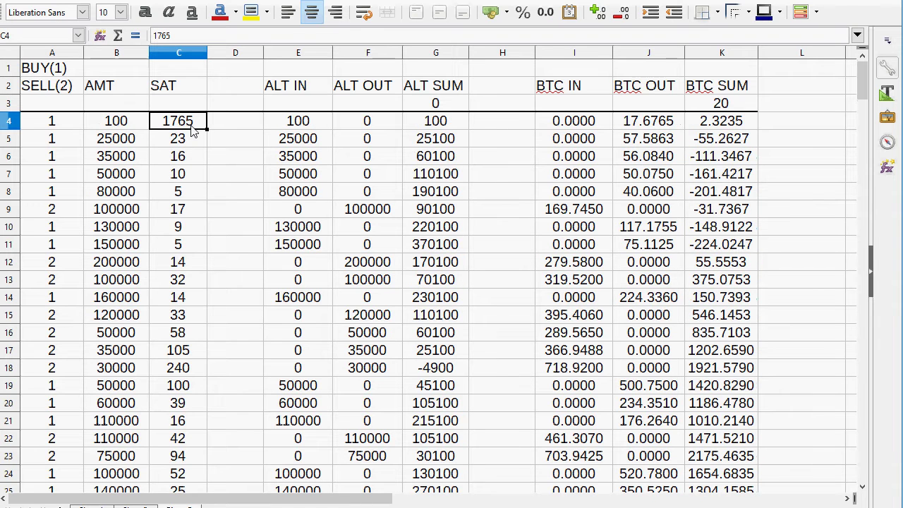
- Try 275 as the first trade's AMT in B4
key("Left")
key("Left")
key("Right")
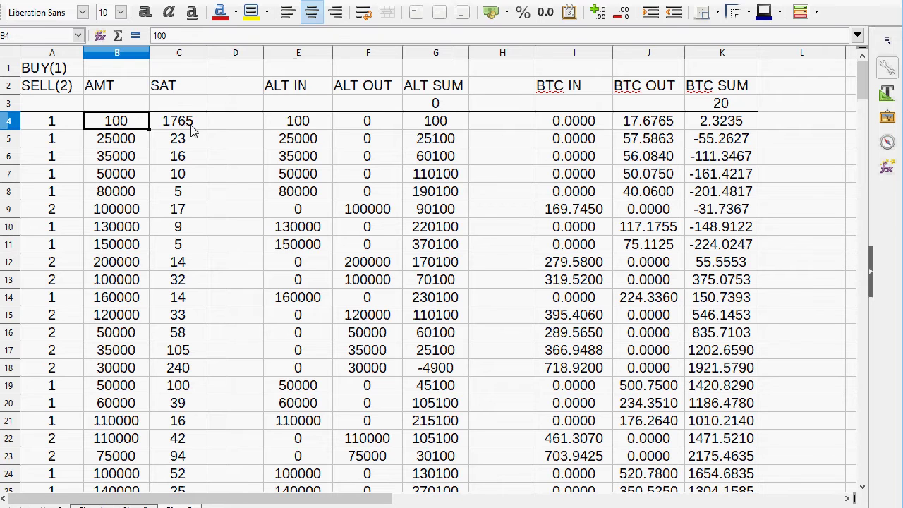
type("275")
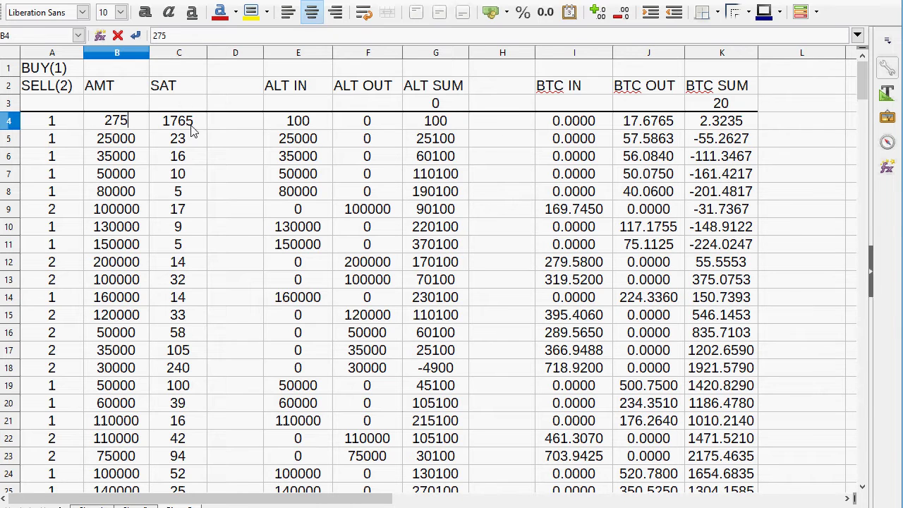
key("Right")
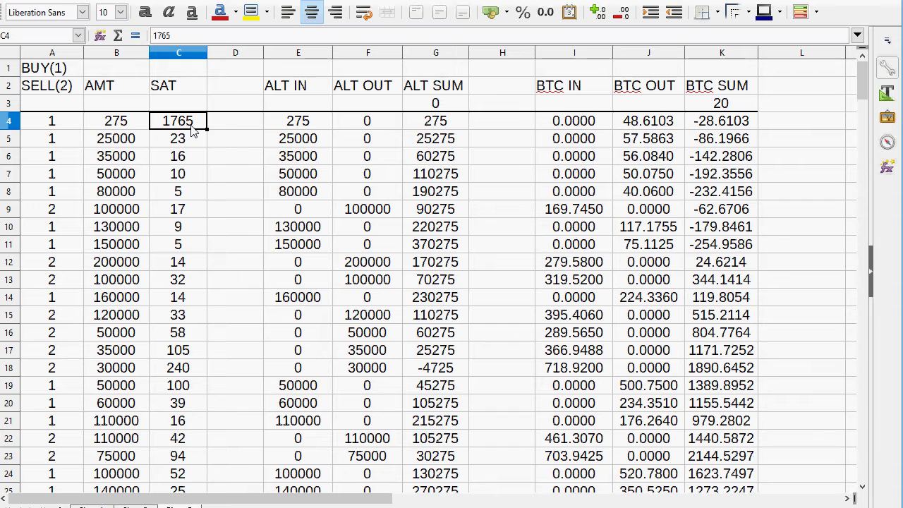
- Try smaller AMT values for the first trade in B4, 27 and 33
key("Left")
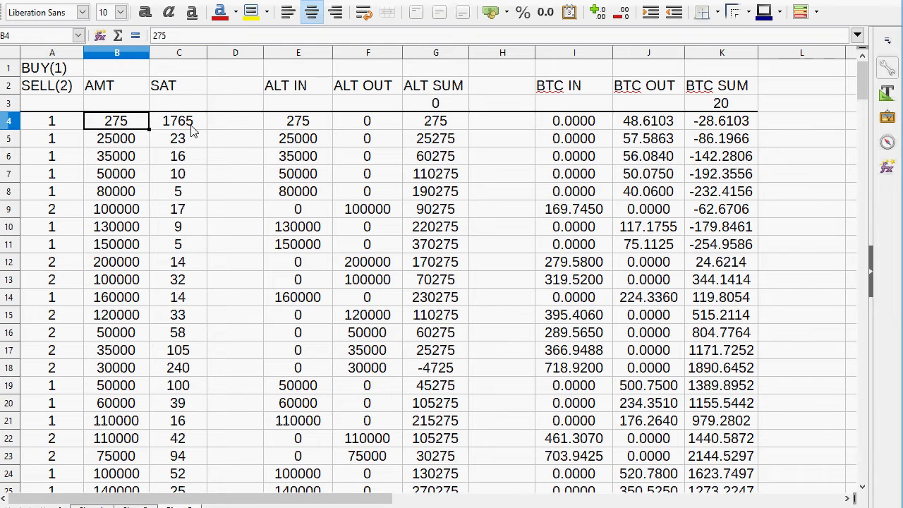
type("27")
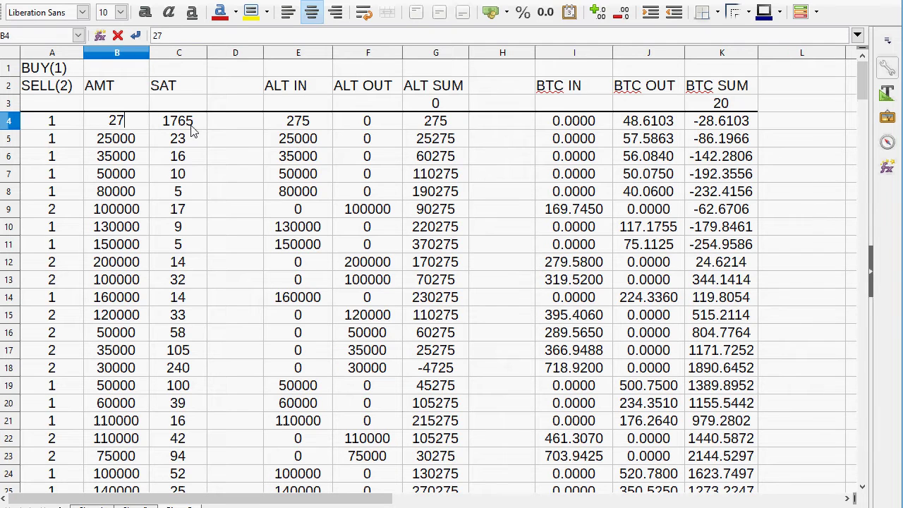
key("Tab")
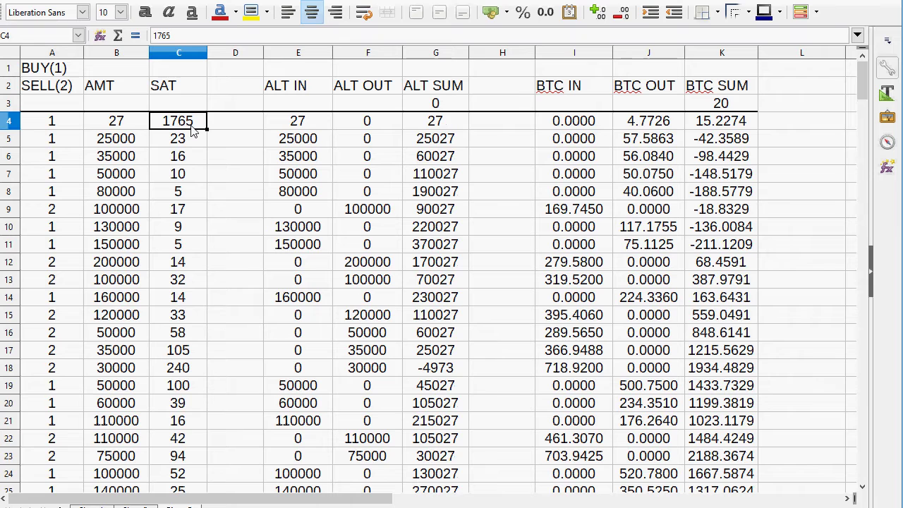
key("Left")
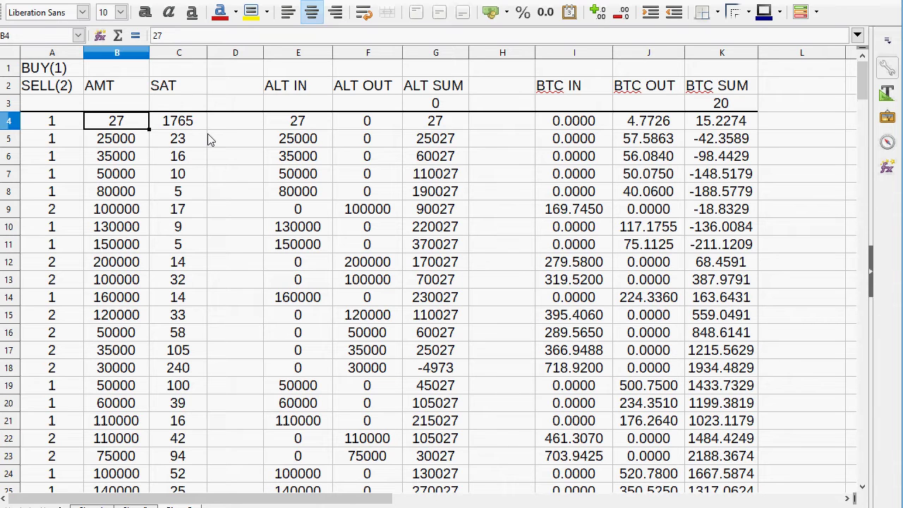
type("33")
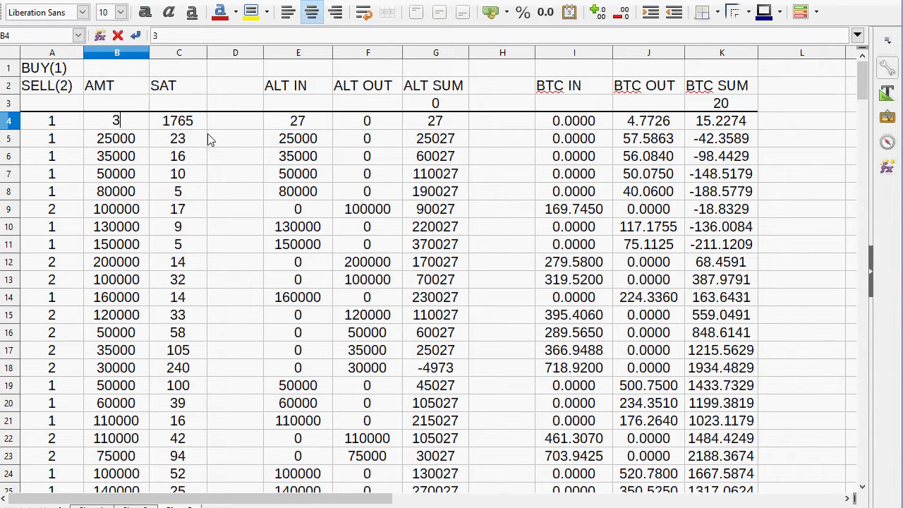
key("Return")
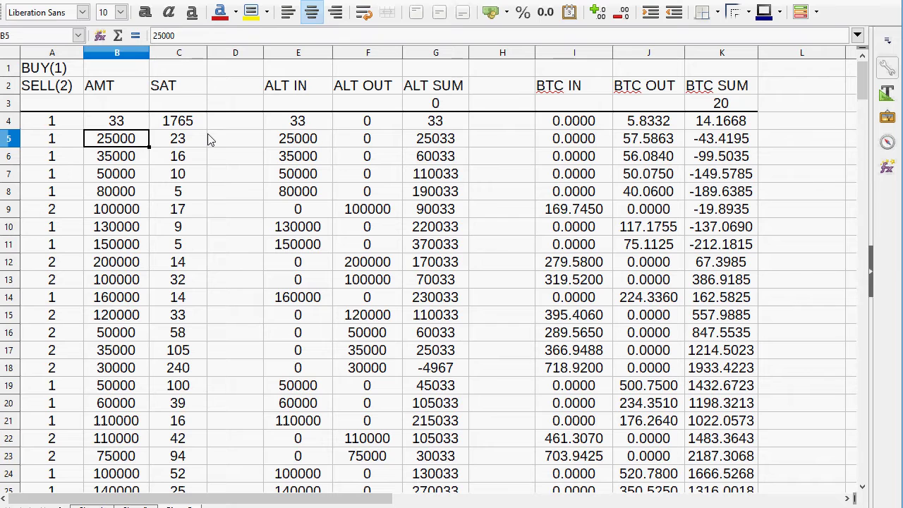
- Set the first trade's AMT in B4 to 35
key("Up")
type("35")
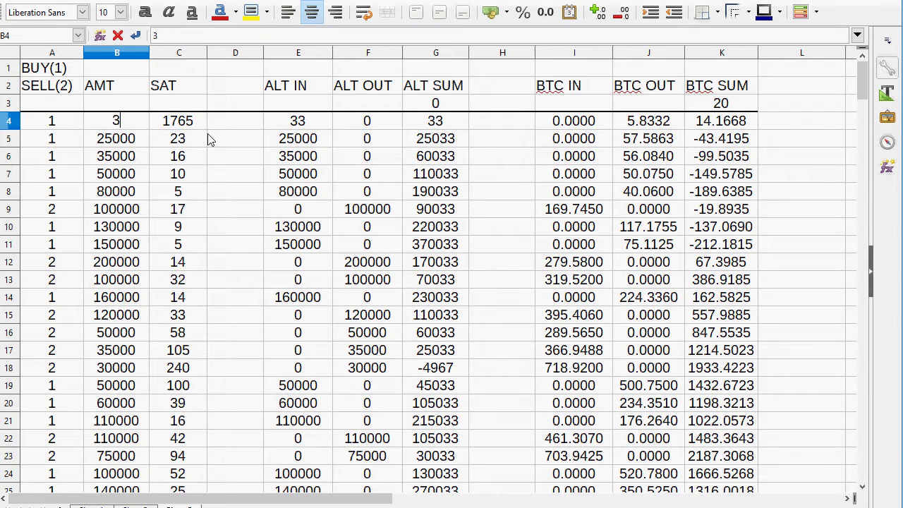
key("Return")
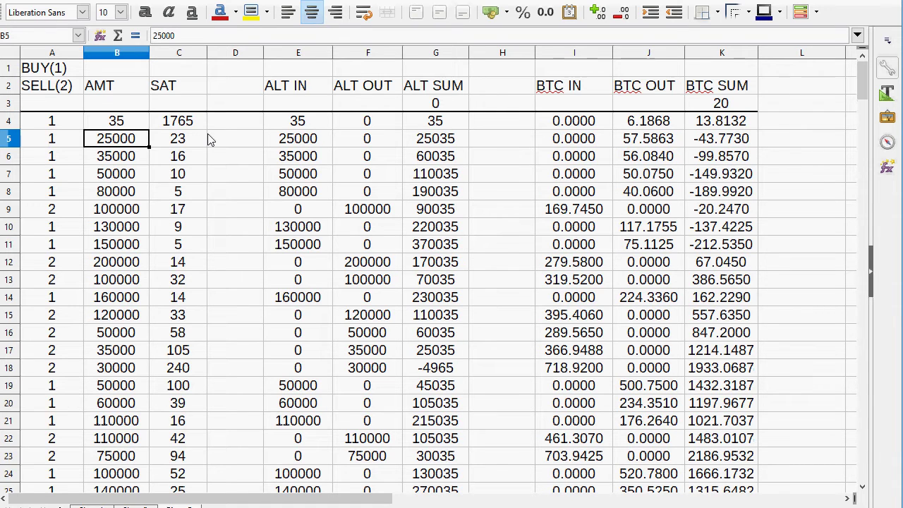
- Clear the old Bytecoin trade entries in A5:C30, deleting text, numbers, dates, comments and formulas but keeping the formats
left_click(46, 143)
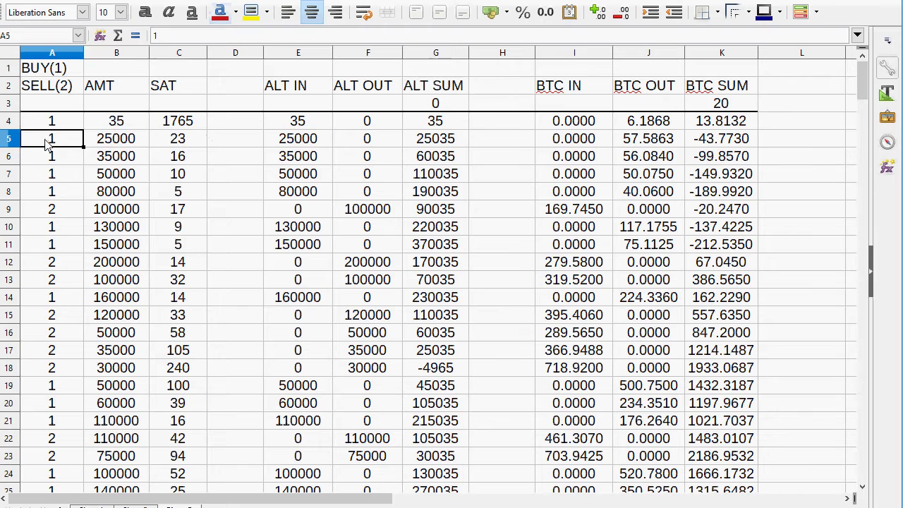
left_click_drag(46, 144, 181, 388)
key("BackSpace")
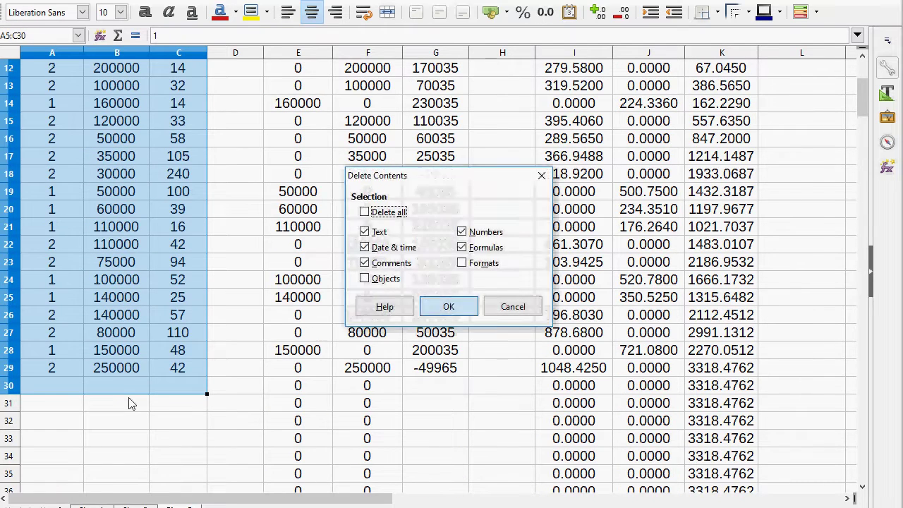
key("Return")
scroll(129, 403, "up", 4)
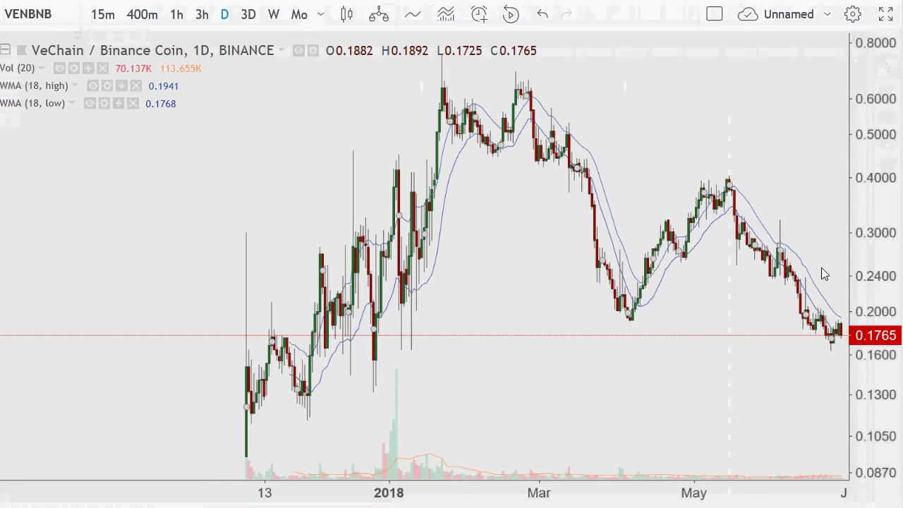
- Switch to the VeChain / Binance Coin price chart and set it to the 1-hour interval, showing several months of candles
scroll(598, 279, "up", 5)
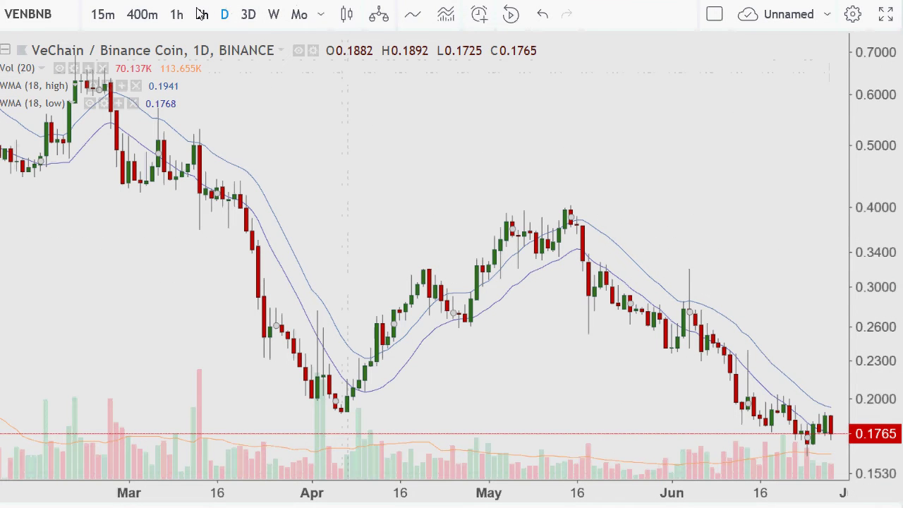
left_click(175, 19)
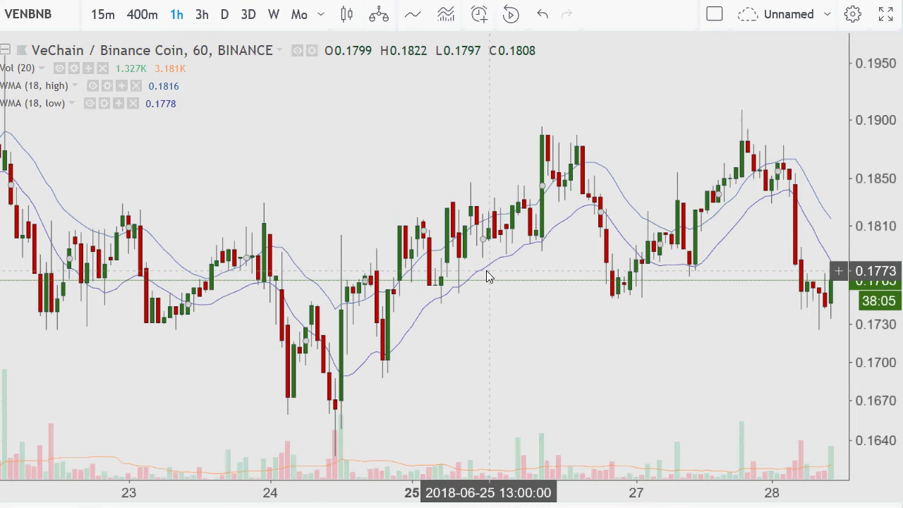
scroll(487, 275, "down", 2)
scroll(486, 275, "down", 2)
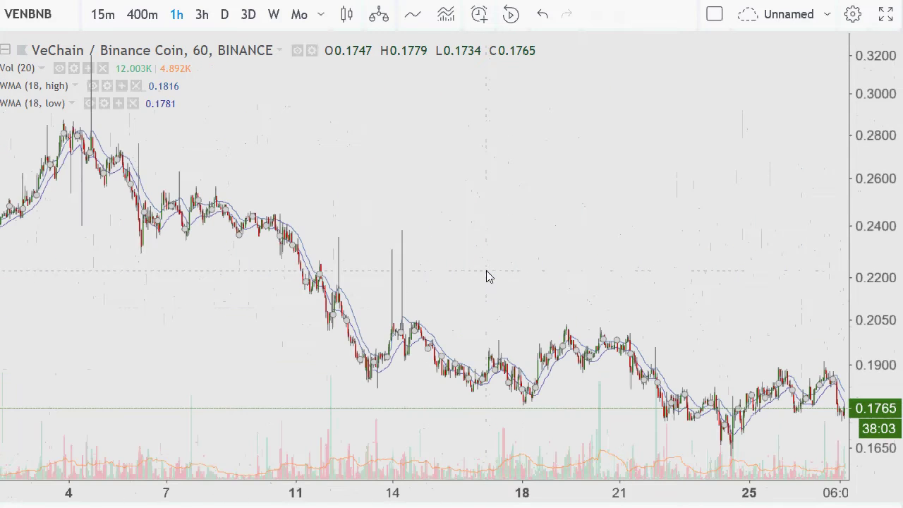
scroll(486, 276, "down", 2)
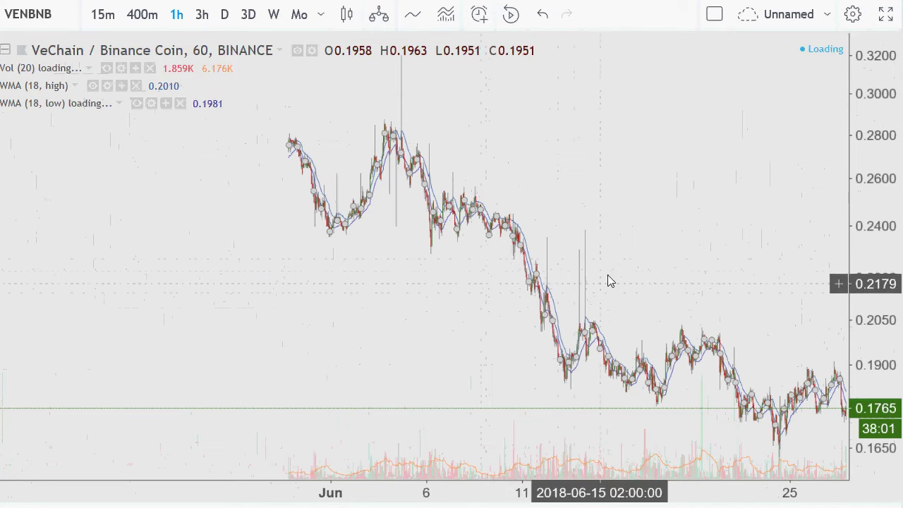
scroll(515, 178, "down", 2)
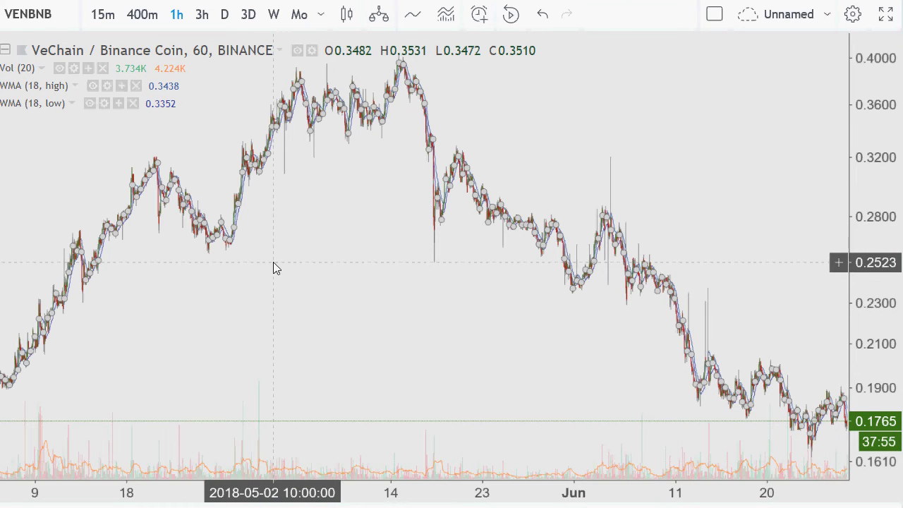
- Go back through the hourly VeChain / Binance Coin price history to its first candles in early November 2017
left_click_drag(274, 268, 789, 171)
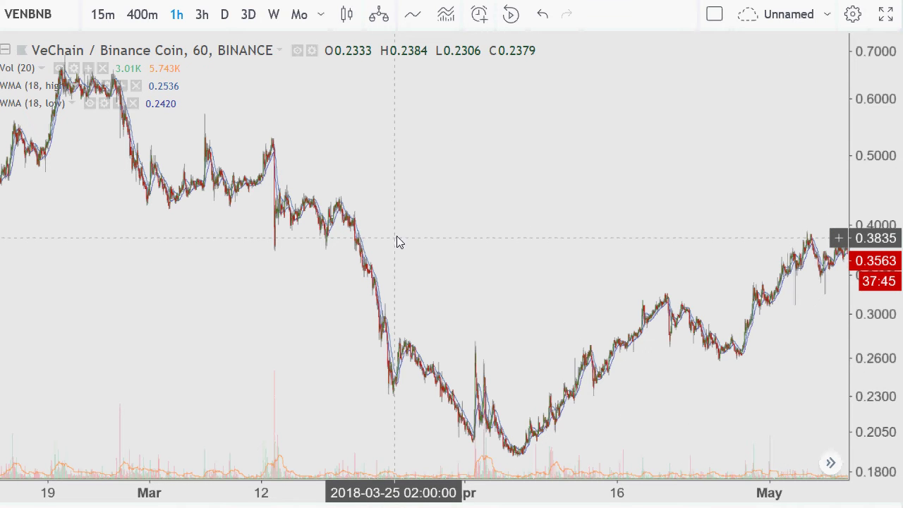
left_click_drag(317, 236, 642, 169)
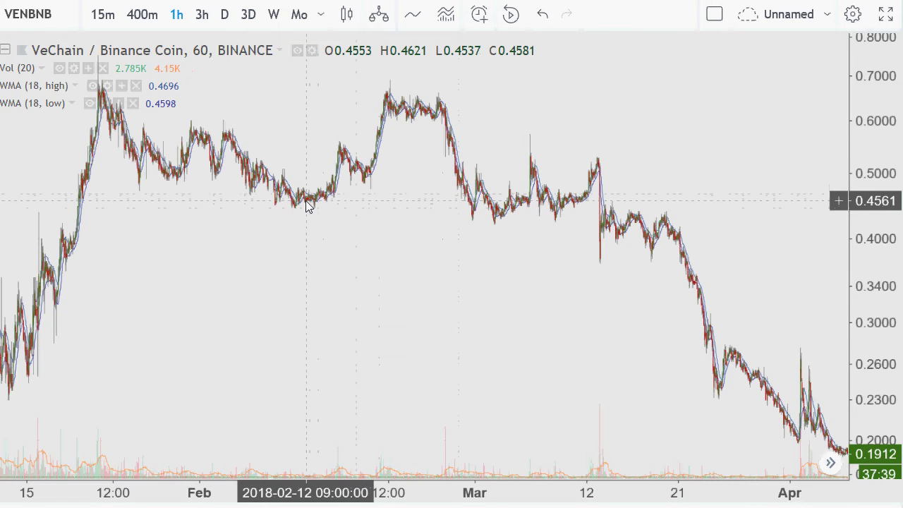
left_click_drag(307, 205, 675, 146)
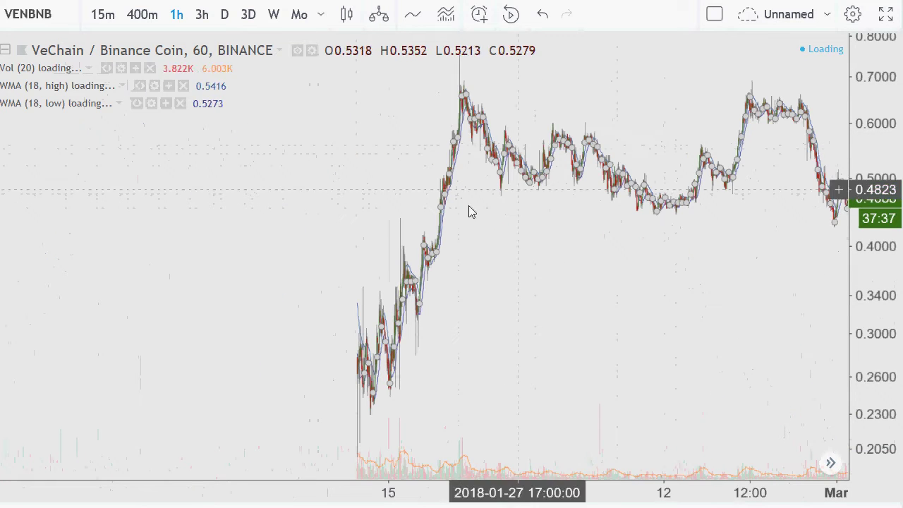
left_click_drag(332, 222, 712, 157)
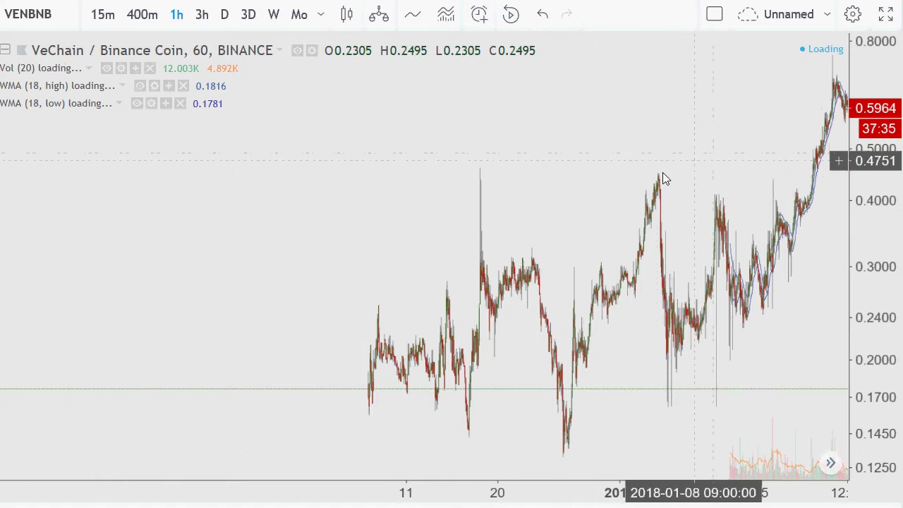
scroll(459, 222, "up", 5)
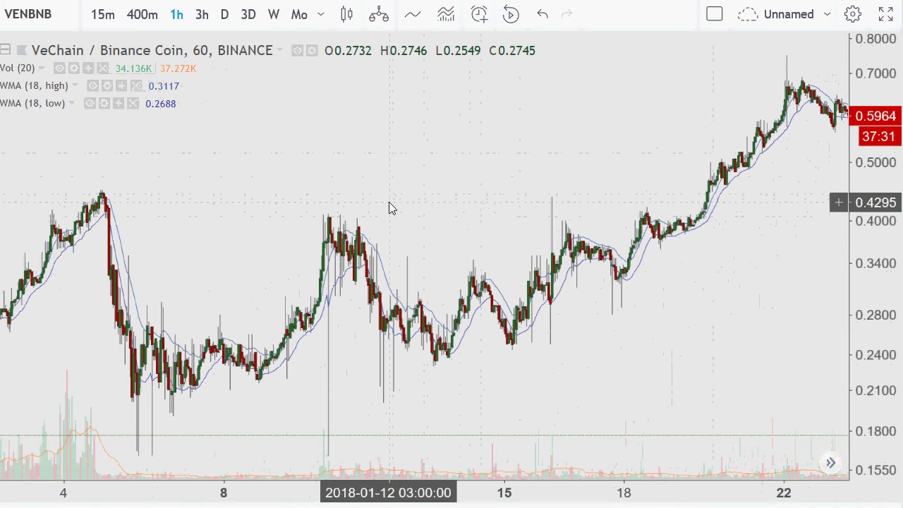
left_click_drag(383, 232, 807, 187)
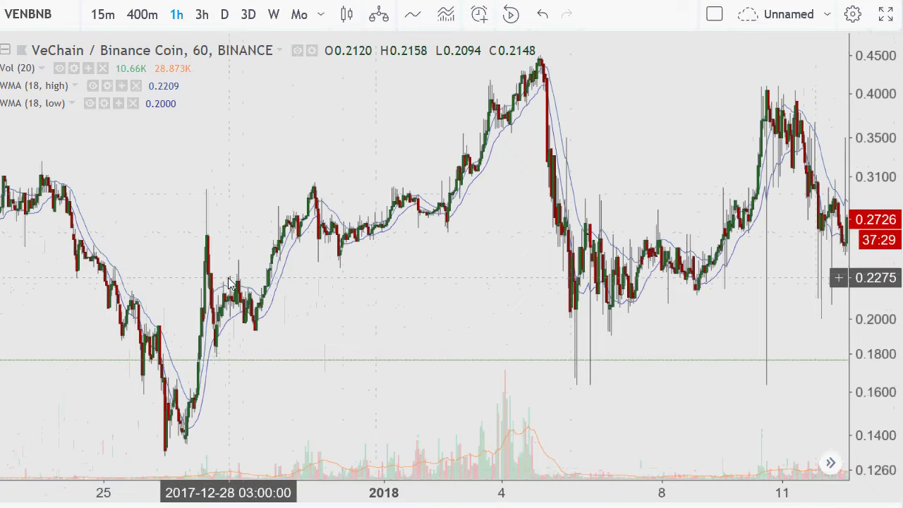
left_click_drag(228, 283, 564, 264)
left_click_drag(196, 339, 746, 210)
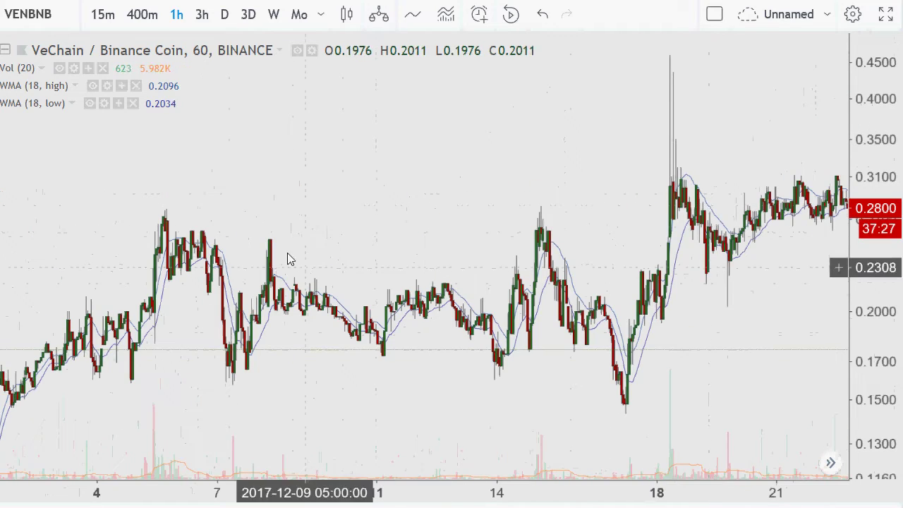
left_click_drag(288, 259, 610, 240)
left_click_drag(326, 240, 708, 176)
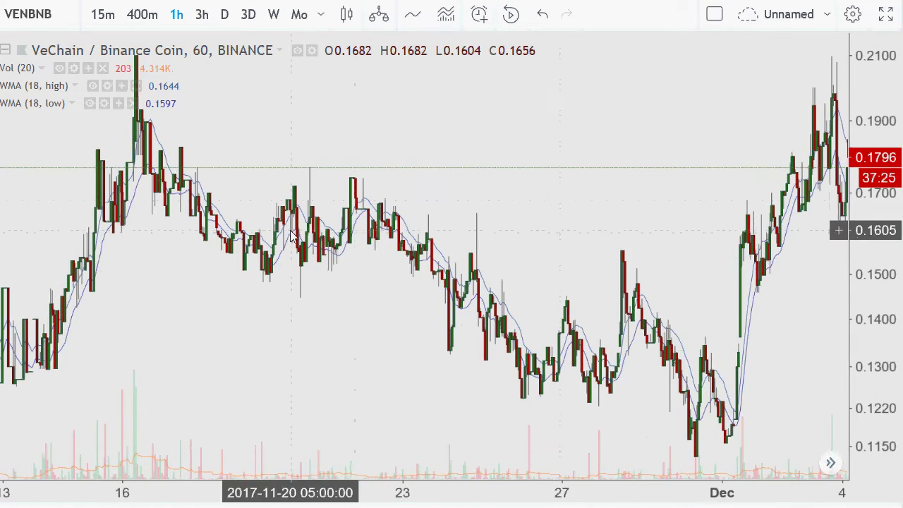
left_click_drag(290, 235, 736, 204)
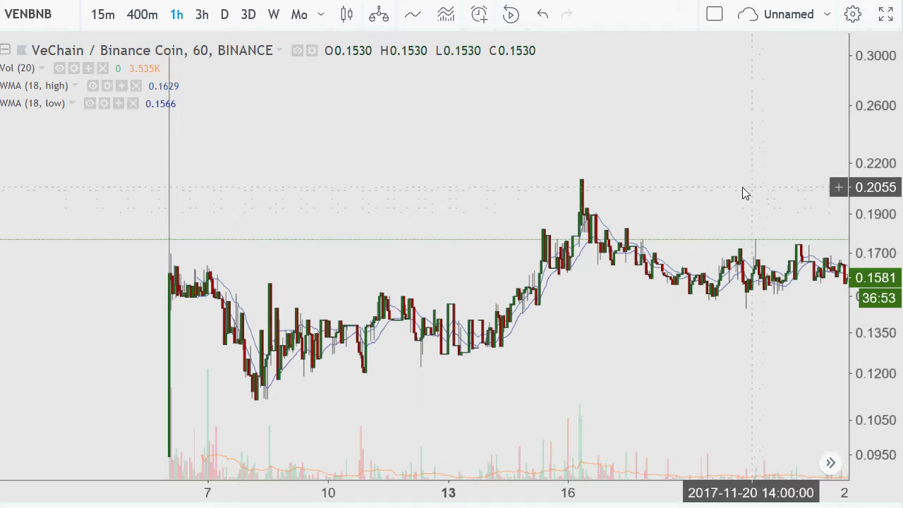
left_click_drag(742, 187, 726, 189)
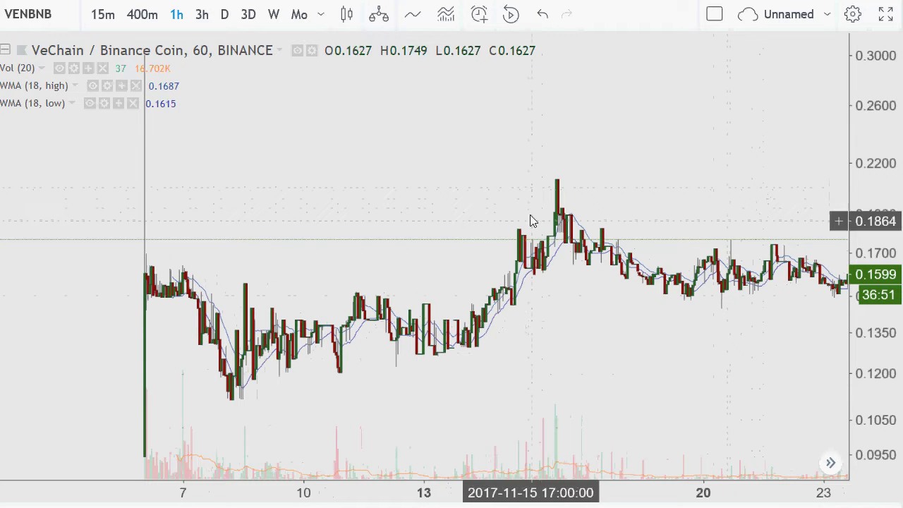
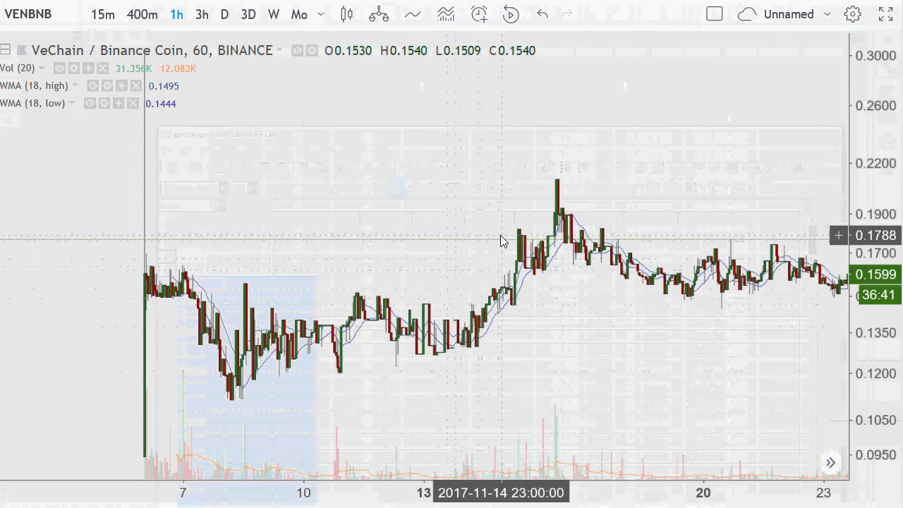
- Focus the hourly chart on 10 to 15 November 2017 and compress its price scale to leave room above the candles
left_click_drag(502, 242, 850, 235)
scroll(586, 323, "up", 3)
scroll(585, 323, "up", 2)
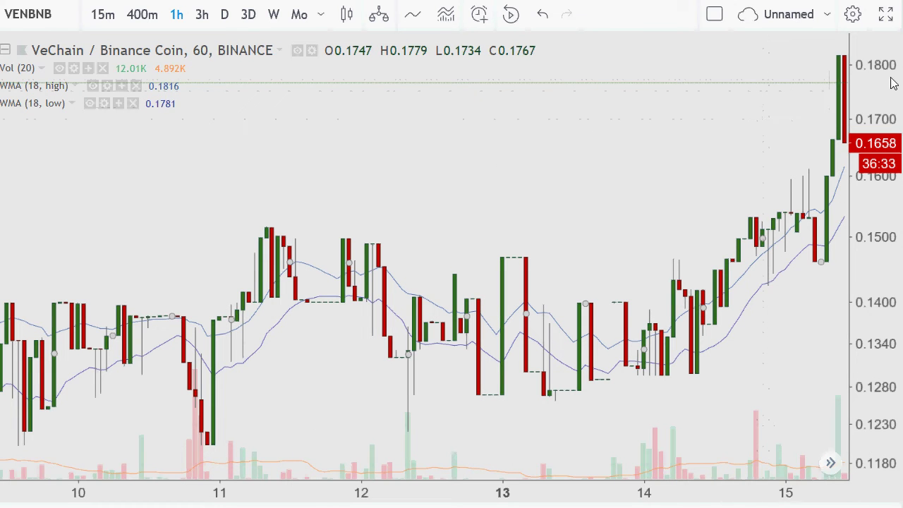
left_click_drag(892, 62, 881, 313)
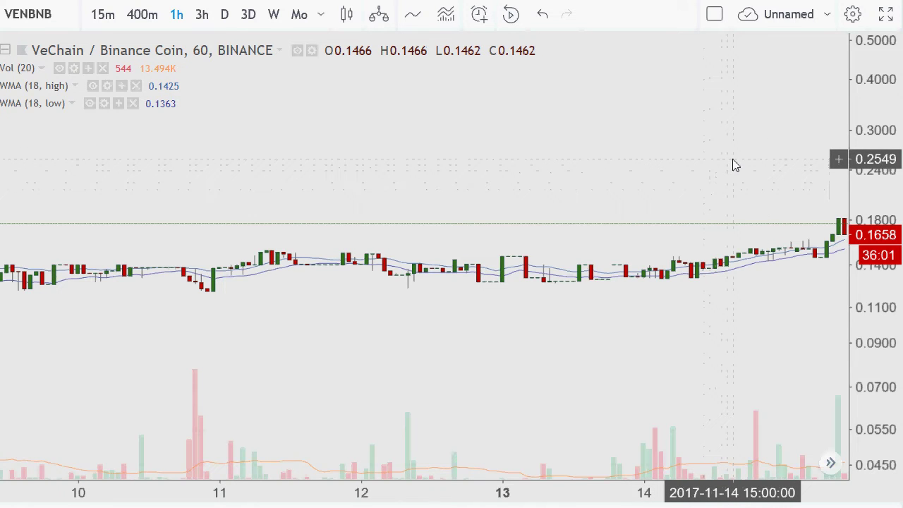
left_click_drag(733, 160, 713, 281)
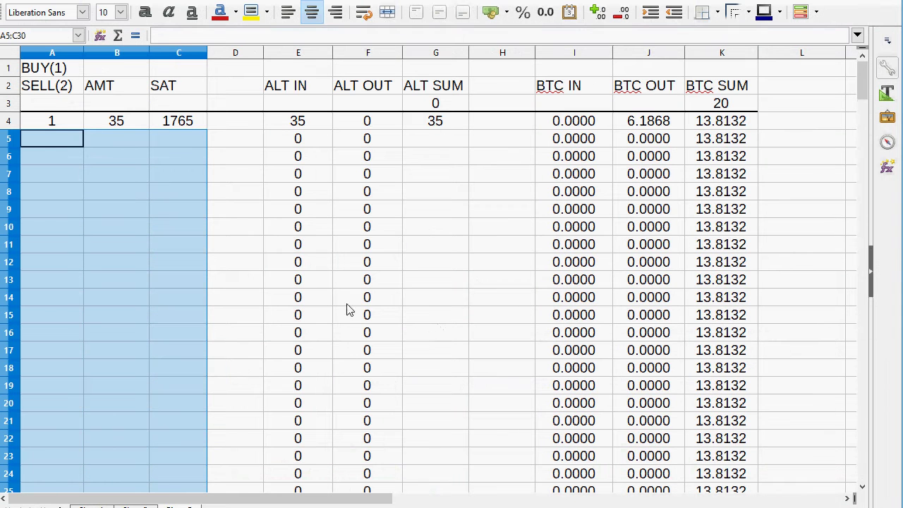
left_click(219, 139)
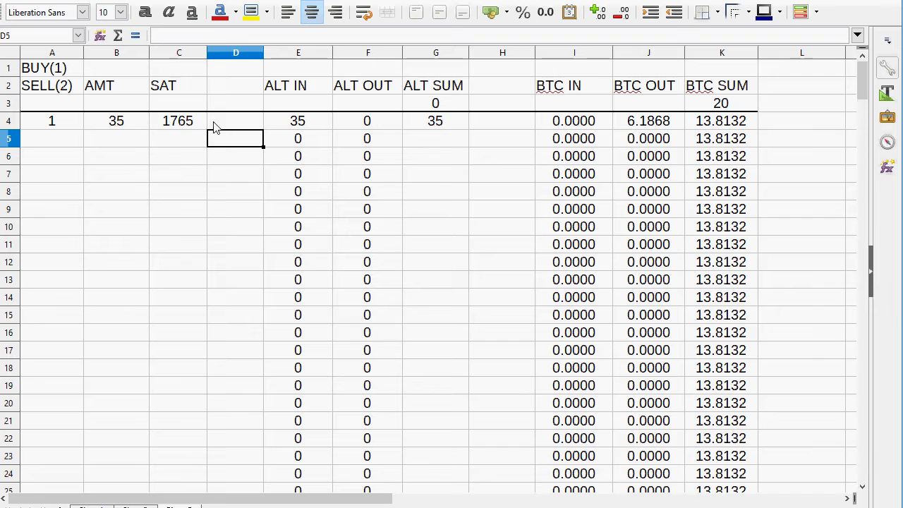
left_click(183, 140)
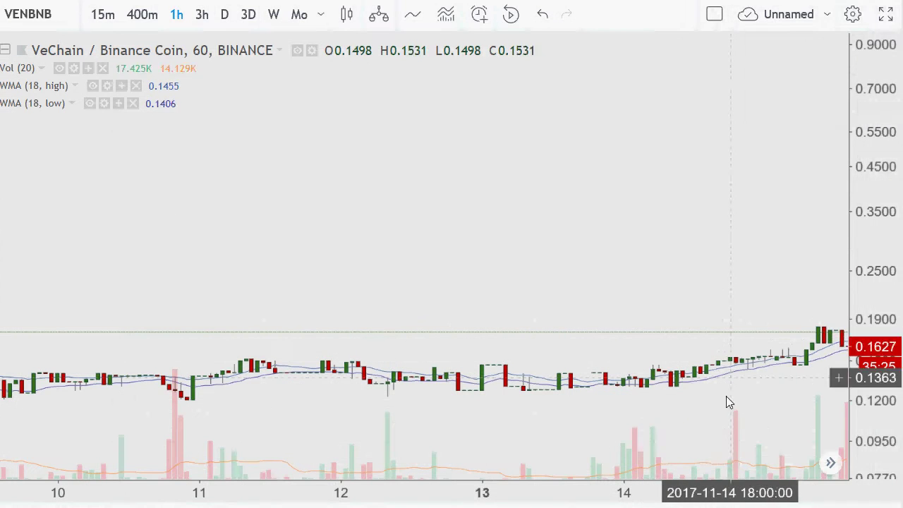
- Switch to the VeChain / Binance Coin chart and paste two horizontal rays, placing one at about 0.1506 and one at about 0.1984
right_click(711, 427)
left_click(782, 21)
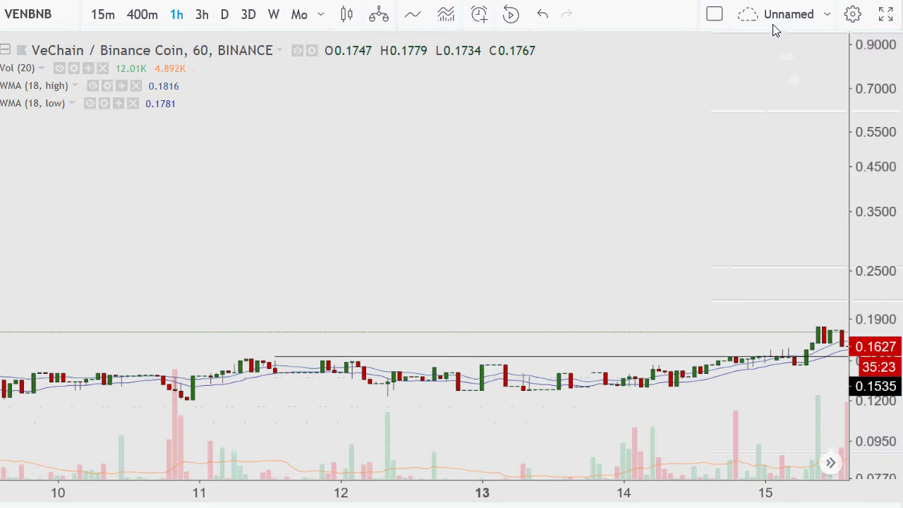
left_click_drag(581, 357, 565, 366)
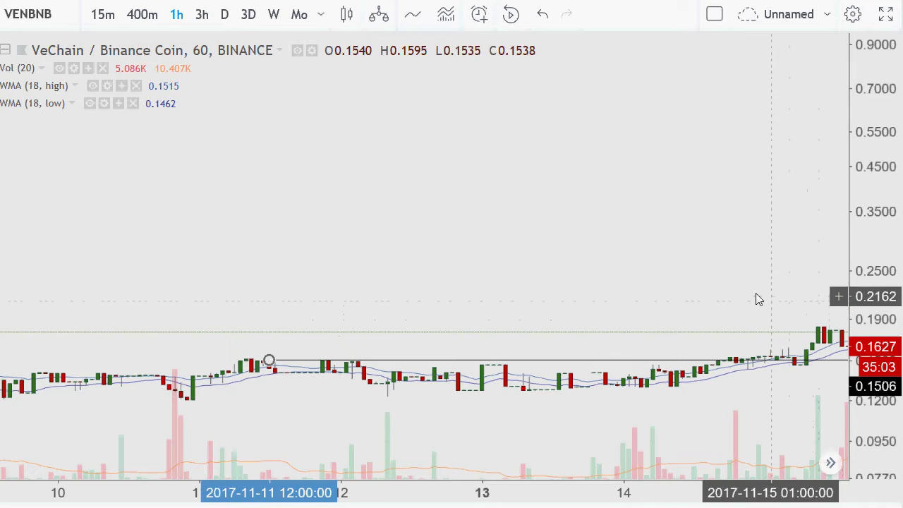
right_click(664, 258)
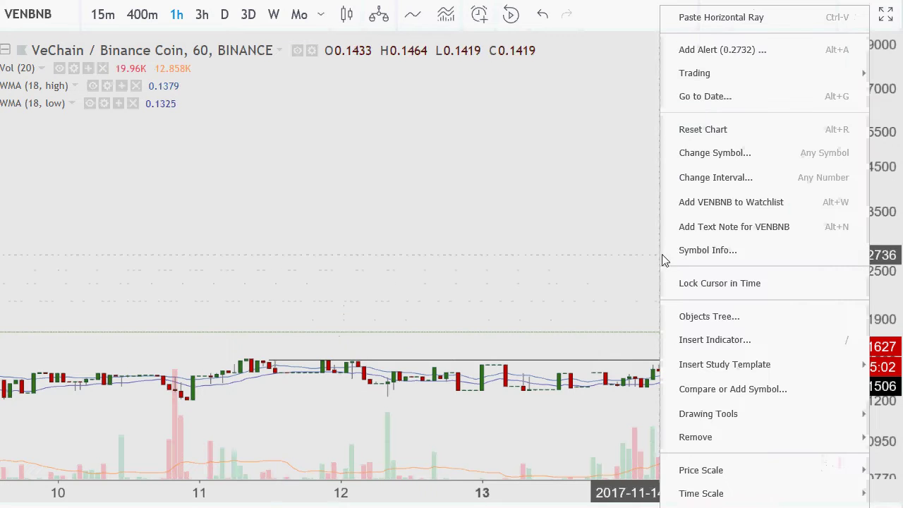
left_click(710, 21)
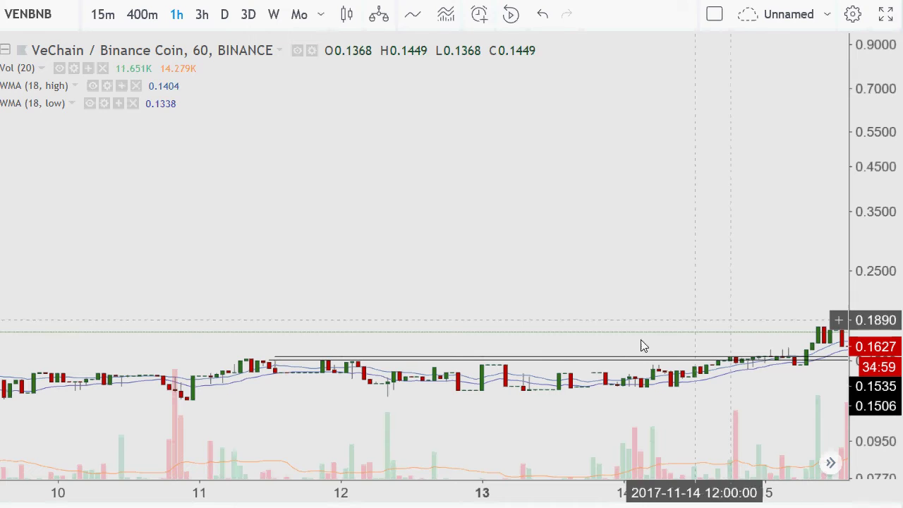
left_click_drag(542, 358, 537, 313)
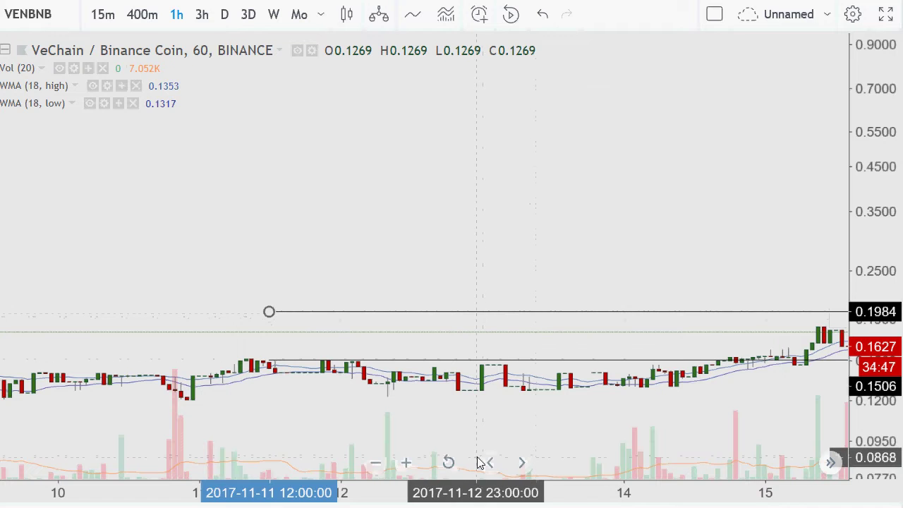
- Raise the lower horizontal ray to about 0.2961, above the 0.1984 ray
left_click(478, 360)
left_click_drag(478, 361, 464, 261)
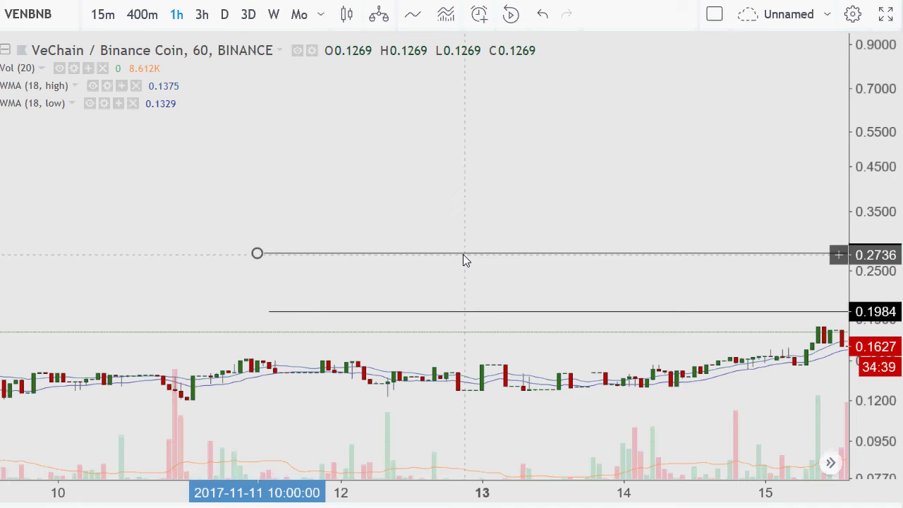
left_click_drag(463, 253, 465, 240)
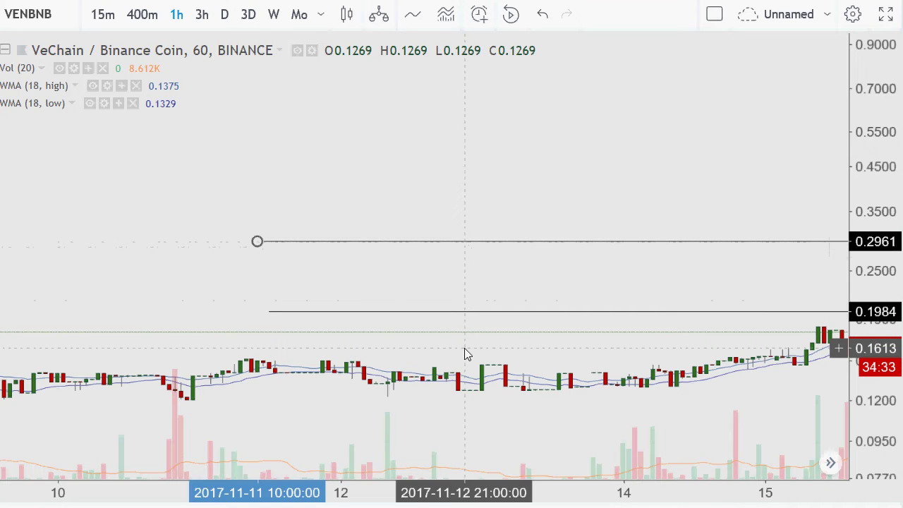
- Paste a third horizontal ray and place it at about 0.1431, starting on 6 November 2017
right_click(554, 113)
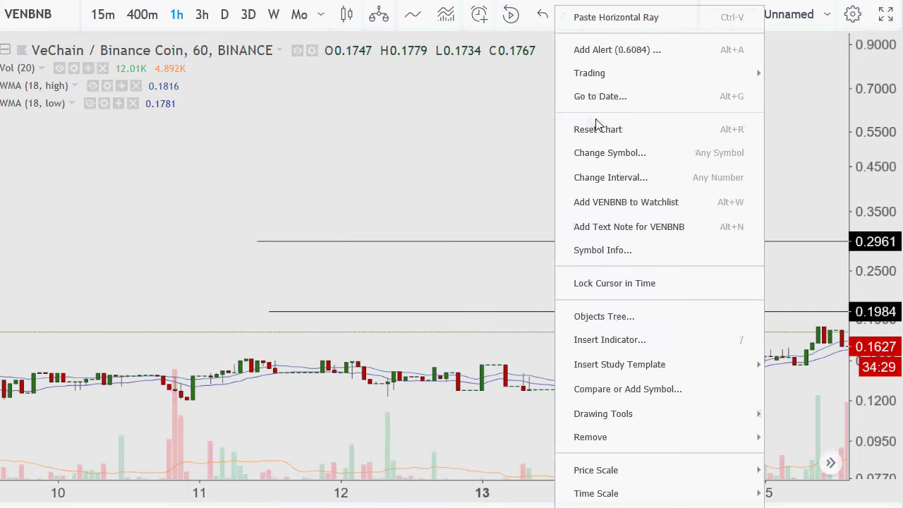
left_click(626, 21)
left_click_drag(577, 356, 567, 42)
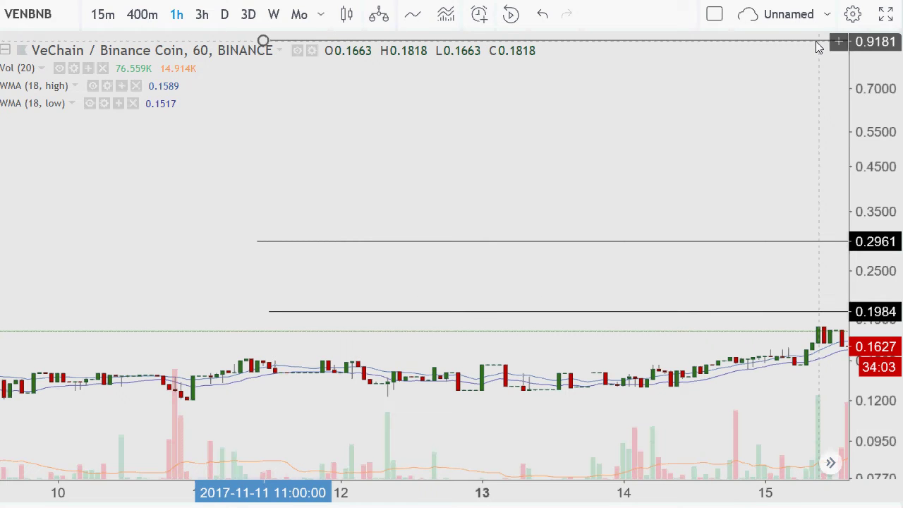
left_click_drag(816, 46, 730, 375)
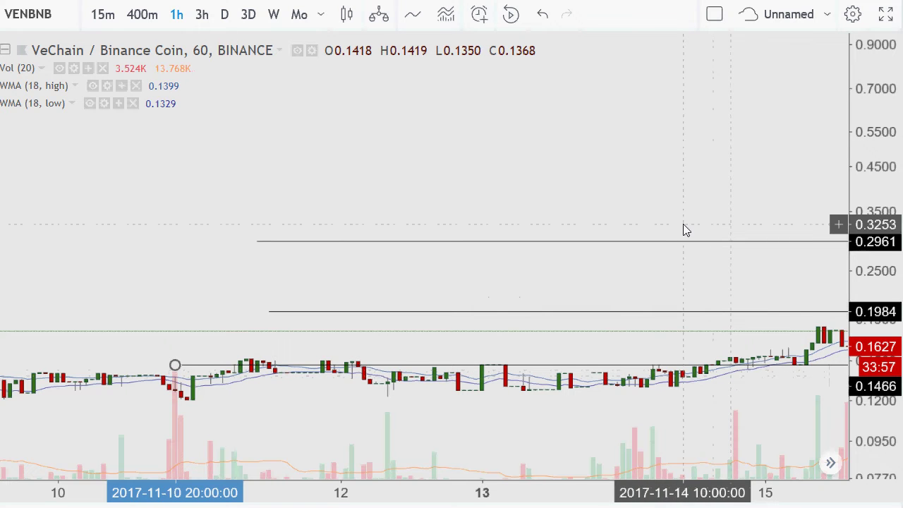
scroll(481, 312, "down", 4)
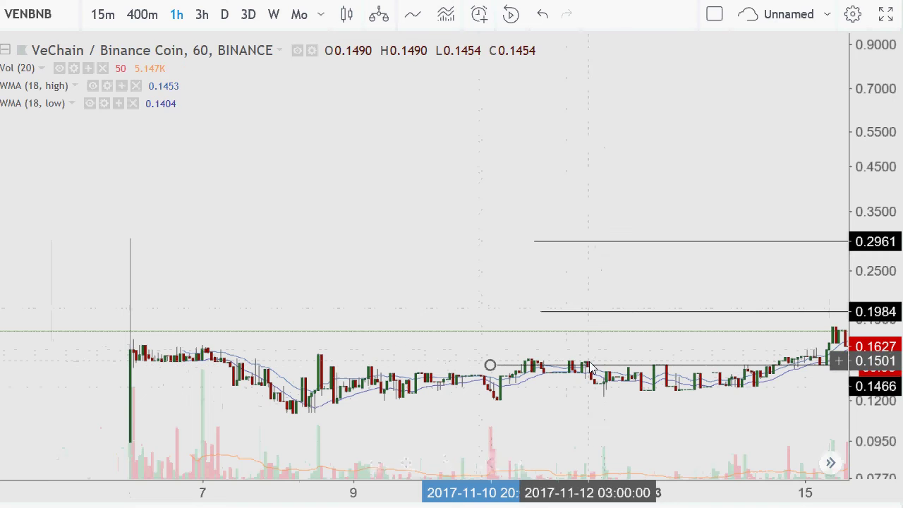
left_click_drag(588, 363, 245, 368)
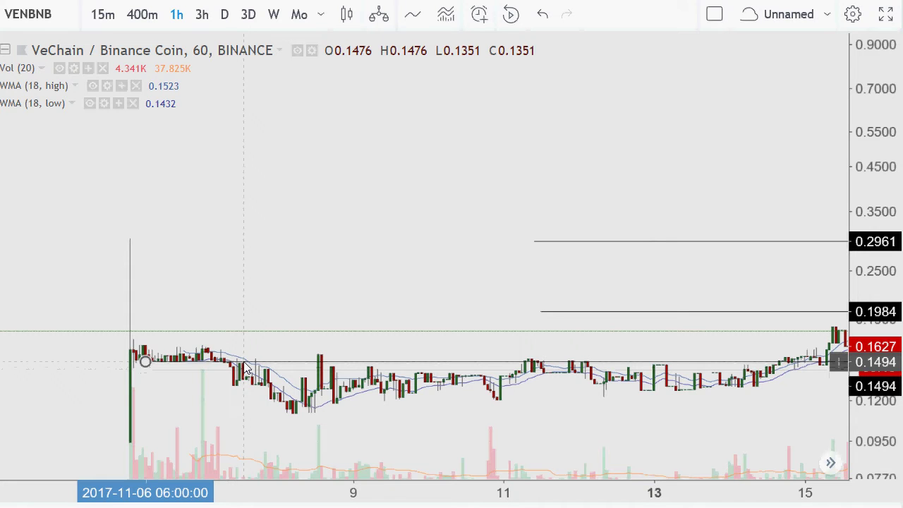
left_click_drag(246, 368, 247, 374)
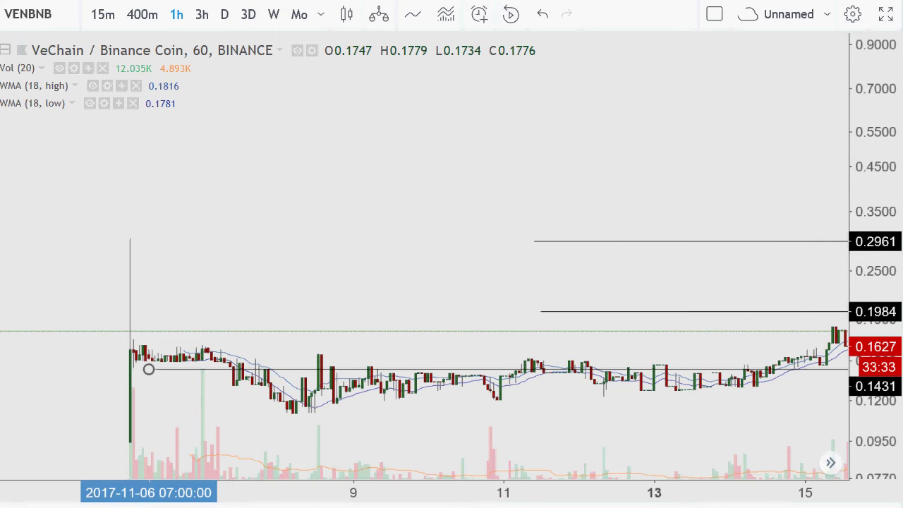
- Reset the price scale and shift the hourly chart to reveal the candles following the 15 November 2017 rise
right_click(875, 91)
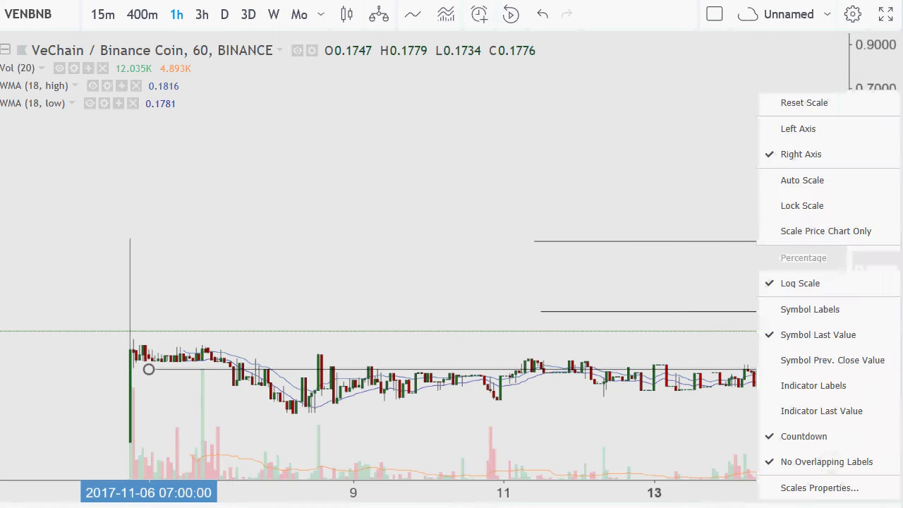
left_click(823, 106)
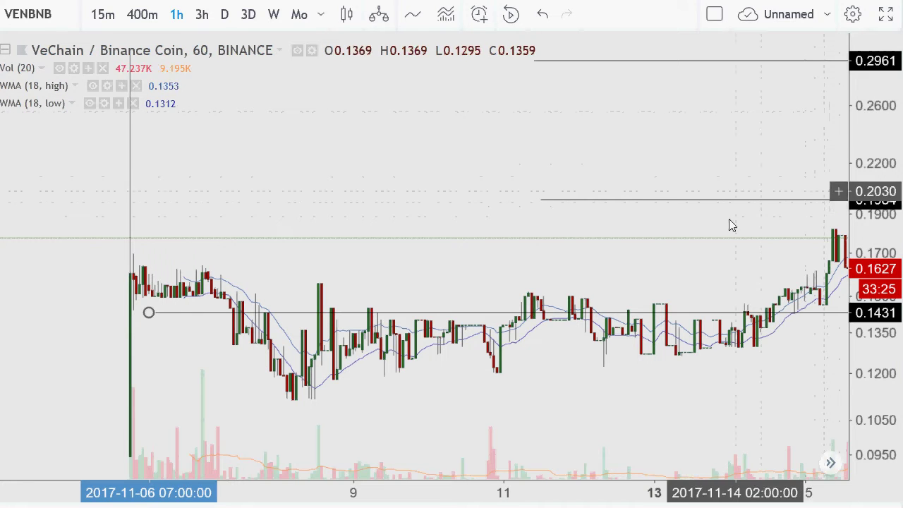
left_click_drag(881, 141, 871, 78)
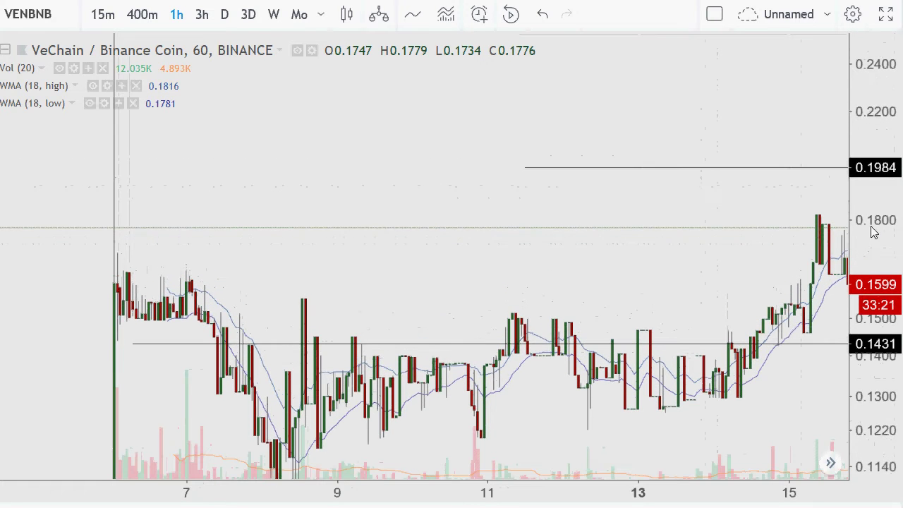
left_click_drag(870, 228, 870, 151)
left_click_drag(746, 238, 697, 180)
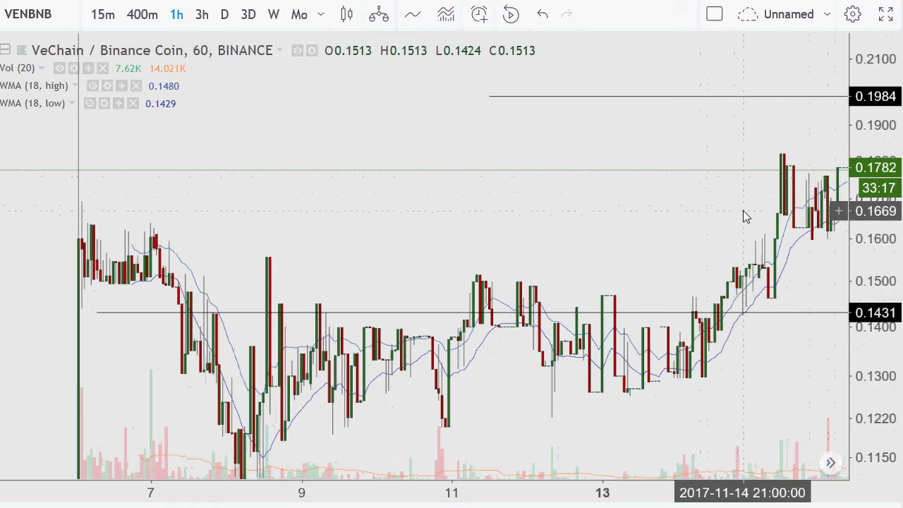
mouse_move(762, 208)
left_mouse_down()
mouse_move(736, 217)
mouse_move(754, 214)
left_mouse_up()
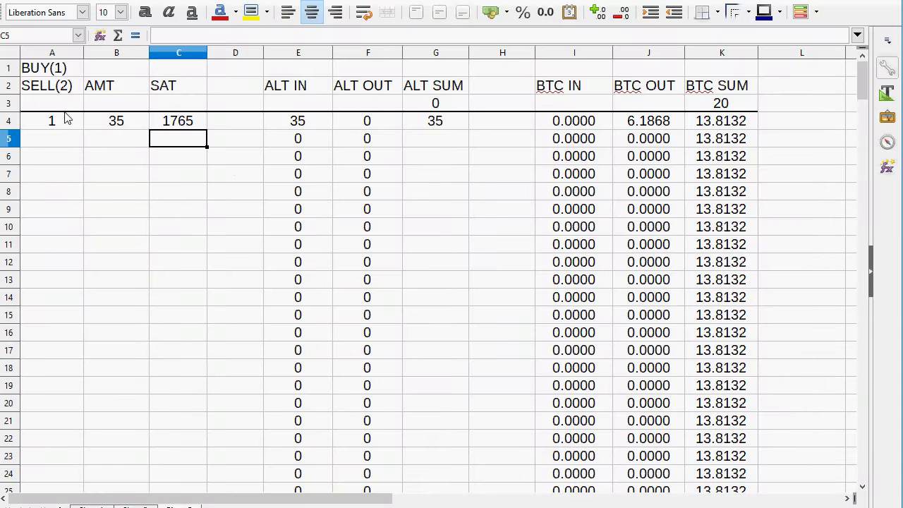
- Switch to the trade log and enter a sell trade in row 5 with type 2, amount 20 and price 1984
left_click(46, 140)
type("2")
key("Tab")
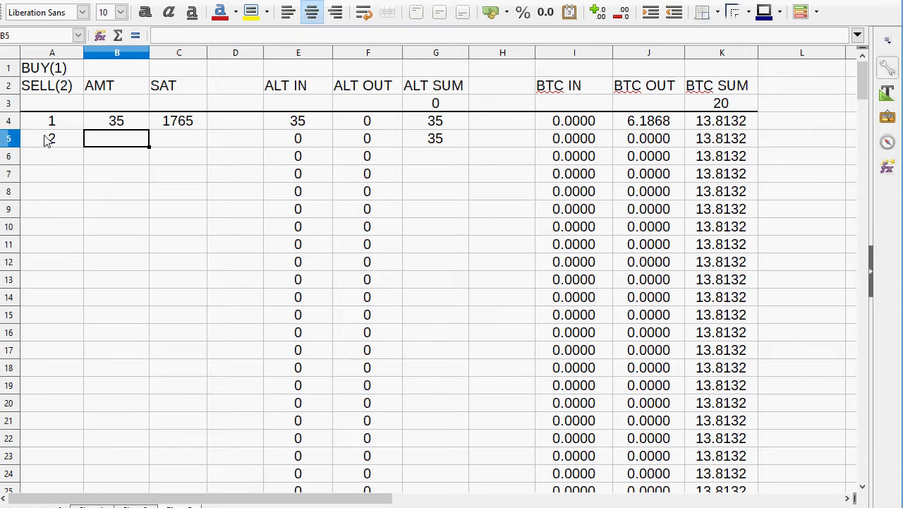
key("Tab")
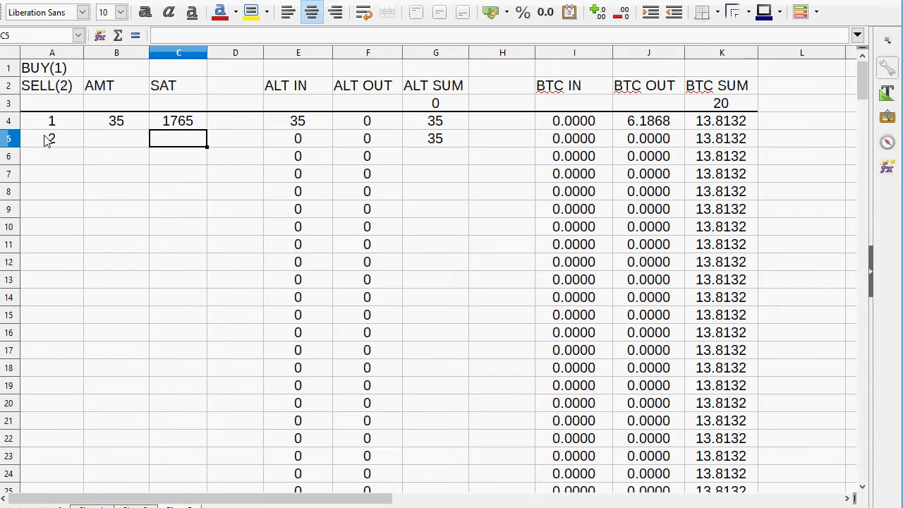
type("19847")
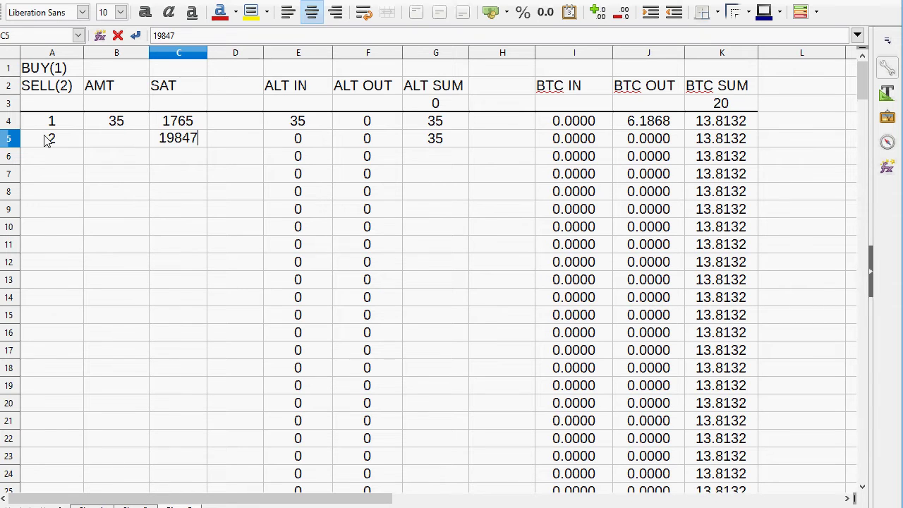
key("BackSpace")
key("shift+Tab")
type("2")
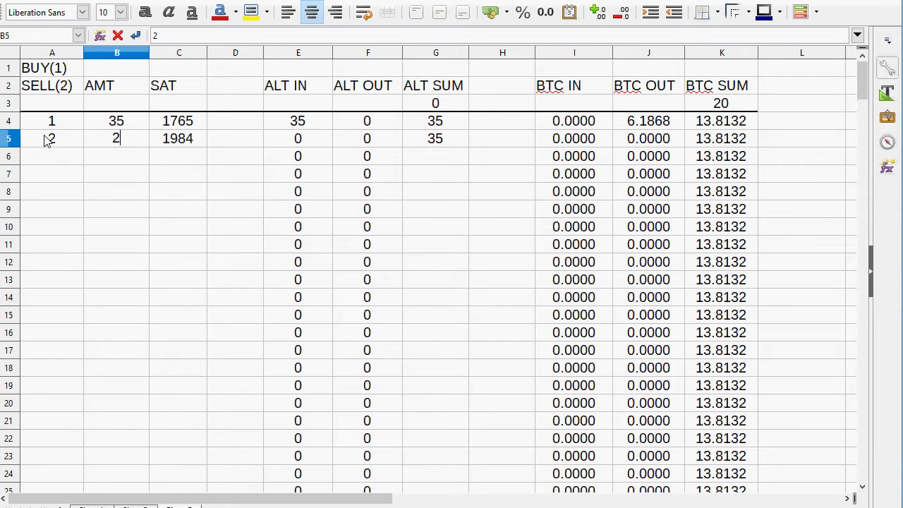
type("0")
key("Tab")
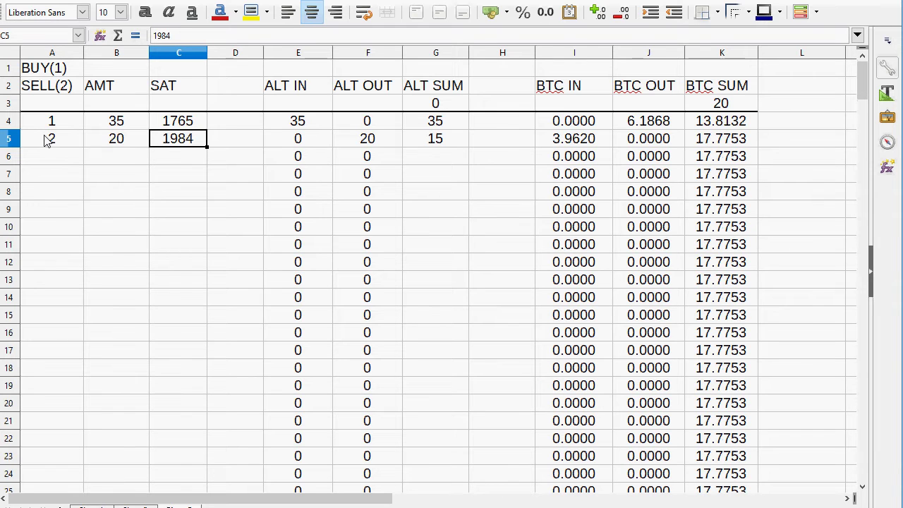
- Examine the BTC IN and BTC OUT formulas for the sell trade in row 5
key("Right")
key("Right")
key("Right")
key("Right")
key("Right")
key("Right")
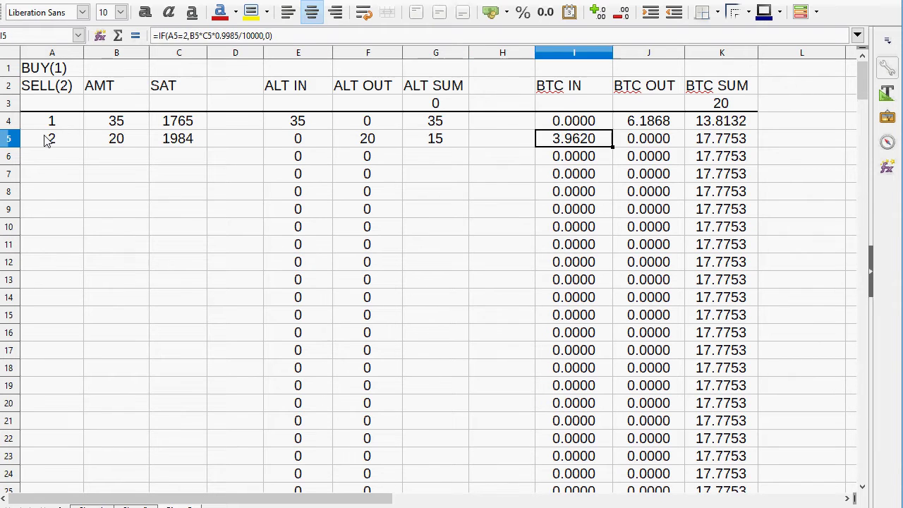
key("Right")
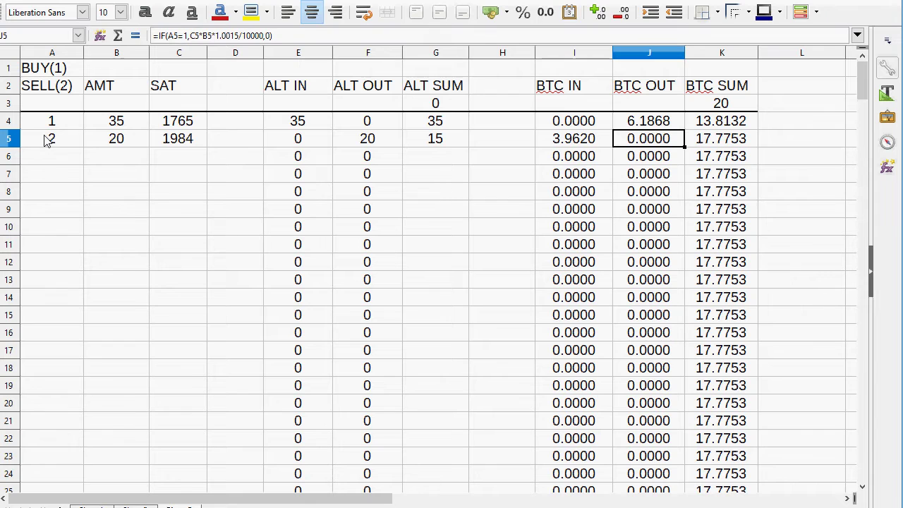
key("Left")
key("Left")
key("Left")
key("Left")
key("Left")
key("Left")
key("Left")
key("Left")
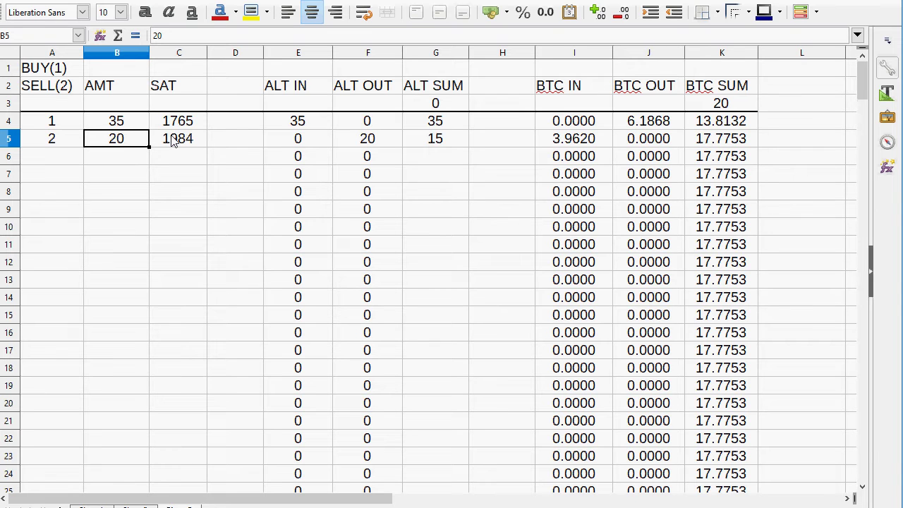
- Set the sell amount in B5 to 3
key("Down")
key("Down")
left_click(103, 143)
type("3")
key("Tab")
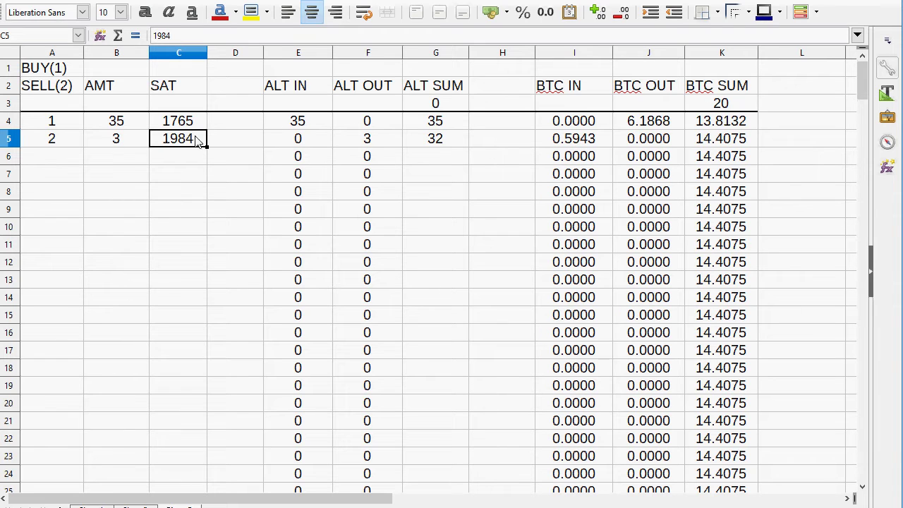
- Set the buy amount in B4 to 100 and the sell amount in B5 to 10
left_click(113, 120)
type("100")
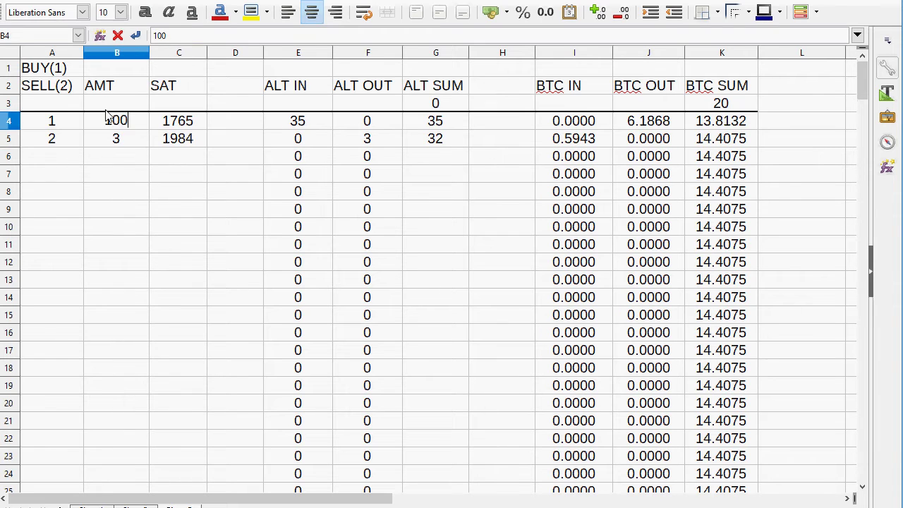
key("Return")
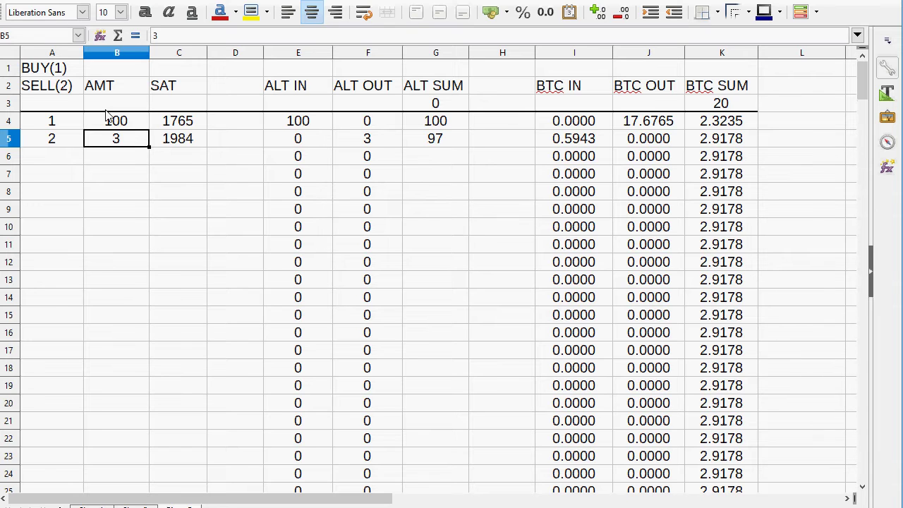
key("Up")
key("Down")
type("10")
key("Tab")
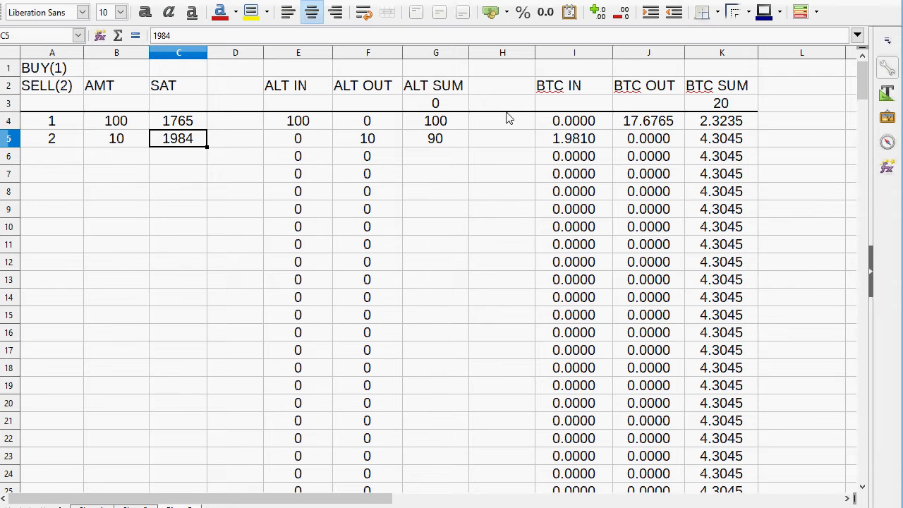
- Set the starting BTC SUM balance in K3 to 60
left_click(713, 102)
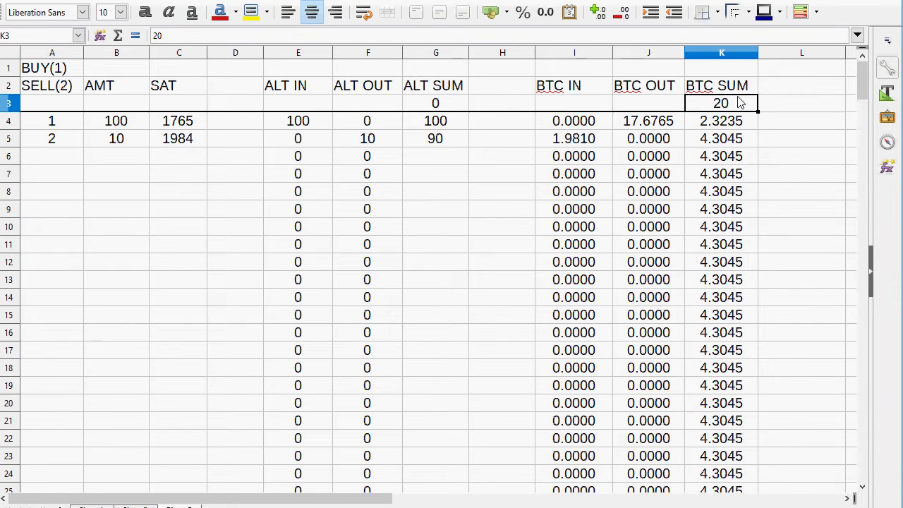
type("60")
key("Return")
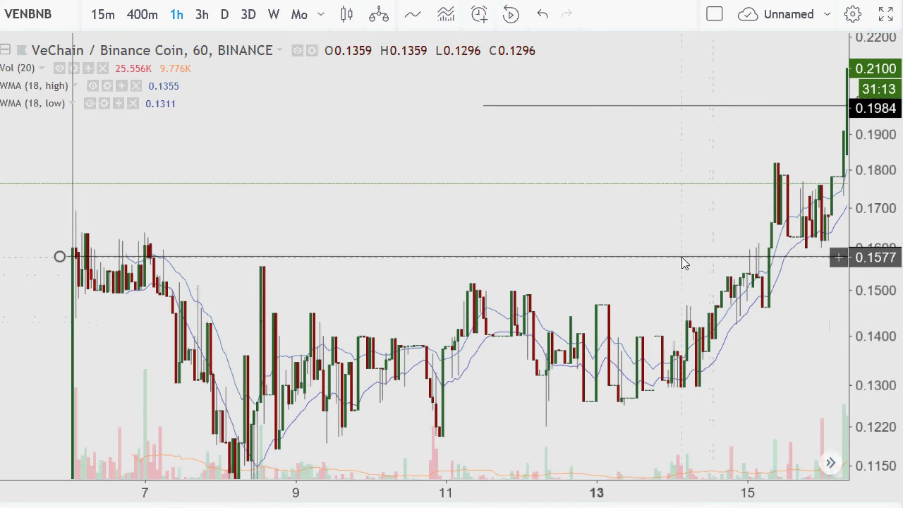
- Switch to the VeChain / Binance Coin chart and move the lower horizontal ray to about 0.1551
left_click_drag(682, 258, 655, 270)
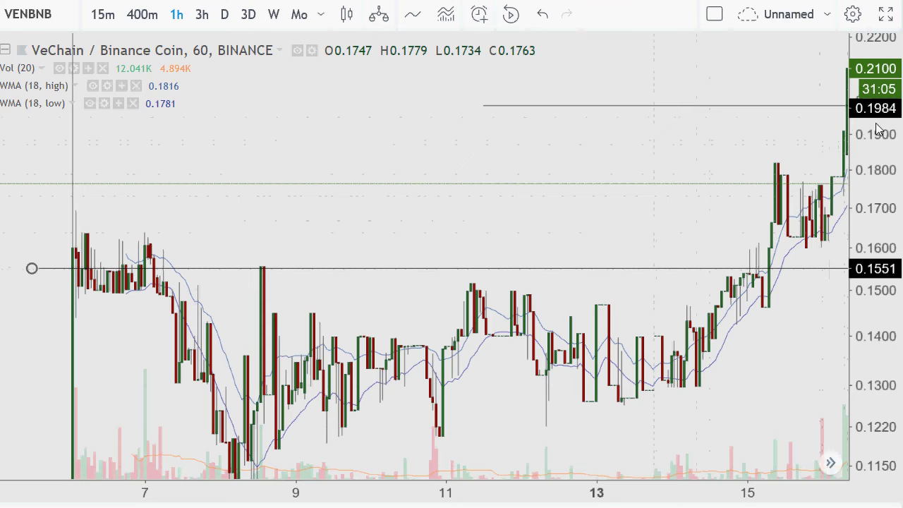
- Raise the two upper horizontal rays on the VeChain / Binance Coin chart to about 0.2383 and 0.3459
left_click_drag(875, 145, 874, 355)
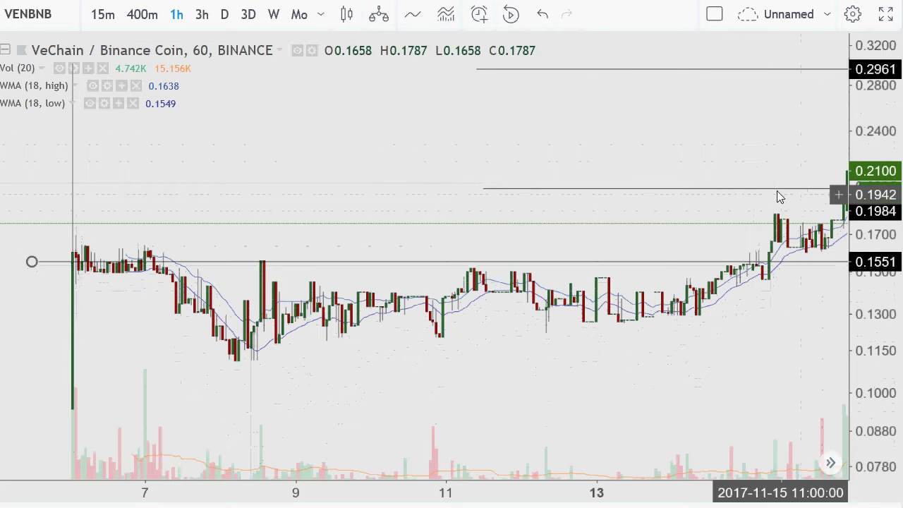
left_click_drag(753, 190, 731, 134)
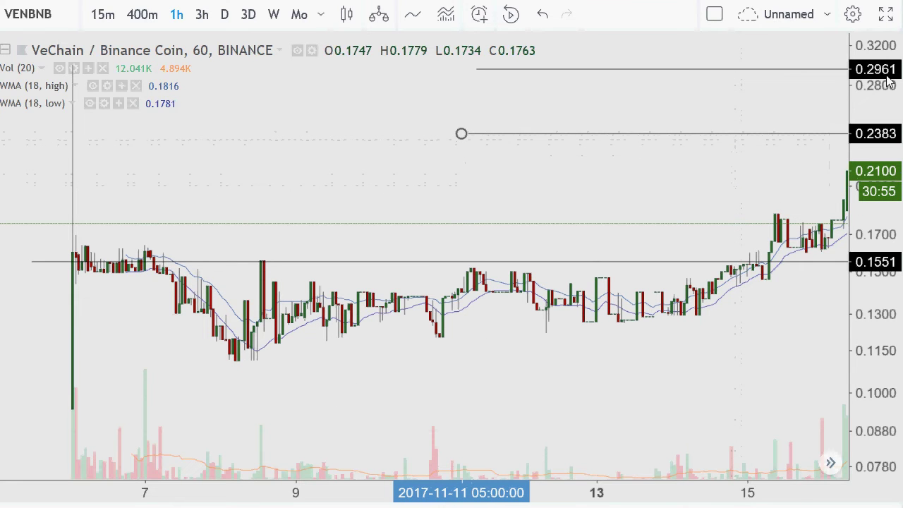
left_click_drag(892, 191, 894, 318)
left_click_drag(797, 153, 793, 133)
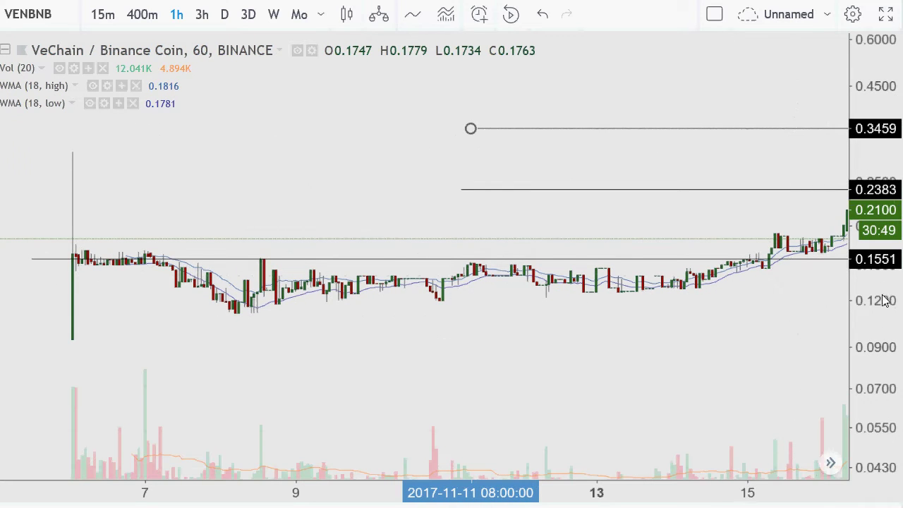
left_click_drag(755, 349, 748, 458)
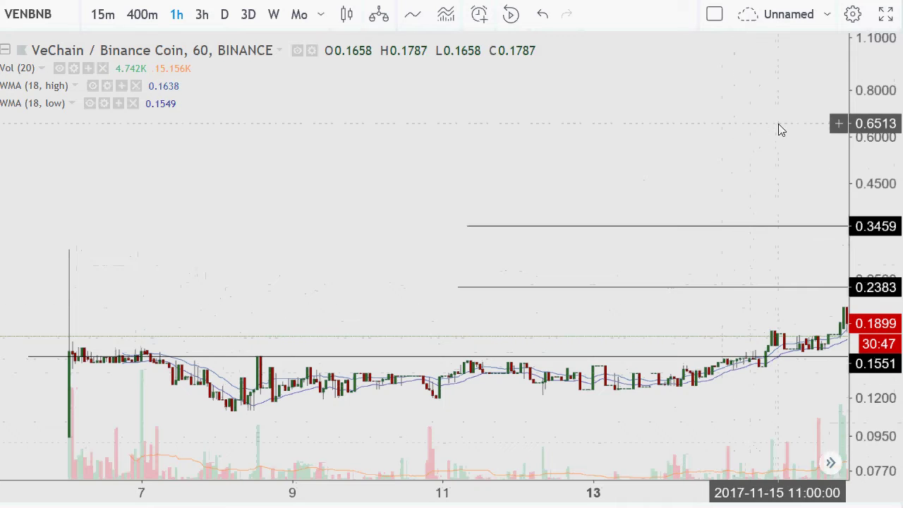
left_click_drag(754, 129, 571, 120)
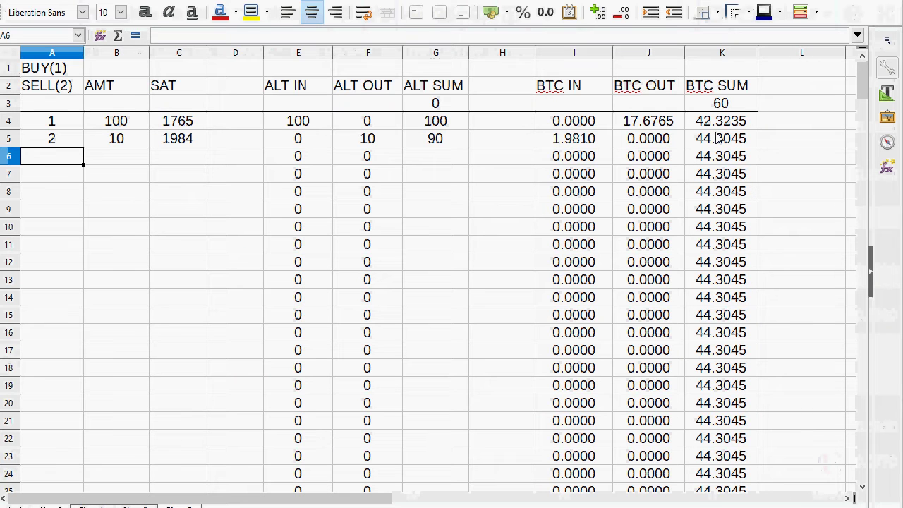
- Switch to the trade spreadsheet and start a buy entry in row 6 with code 1 and a SAT price of 1551
left_click(887, 142)
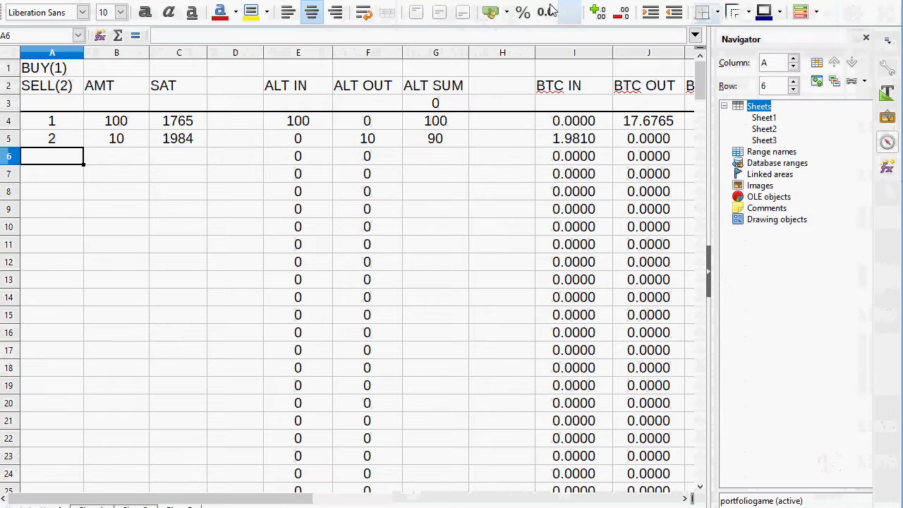
left_click(867, 38)
left_click(95, 267)
left_click(37, 157)
type("1")
key("Tab")
key("Tab")
type("15")
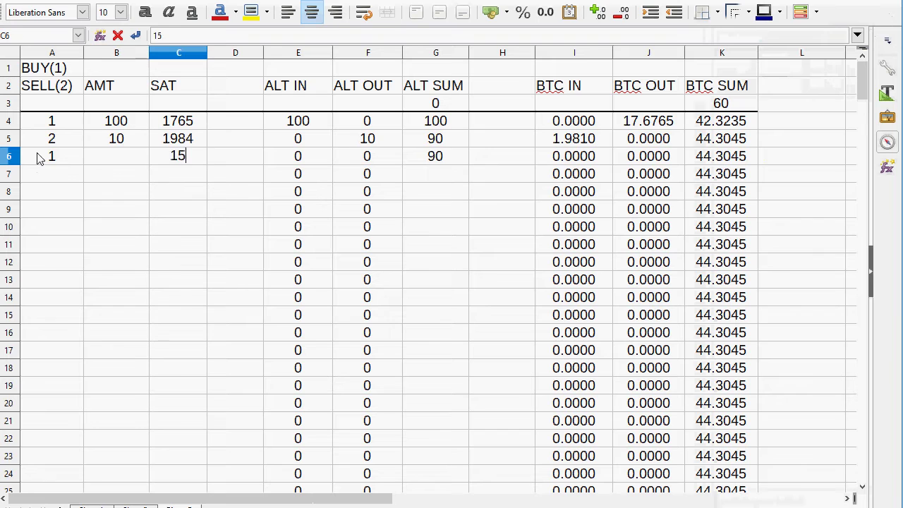
type("51")
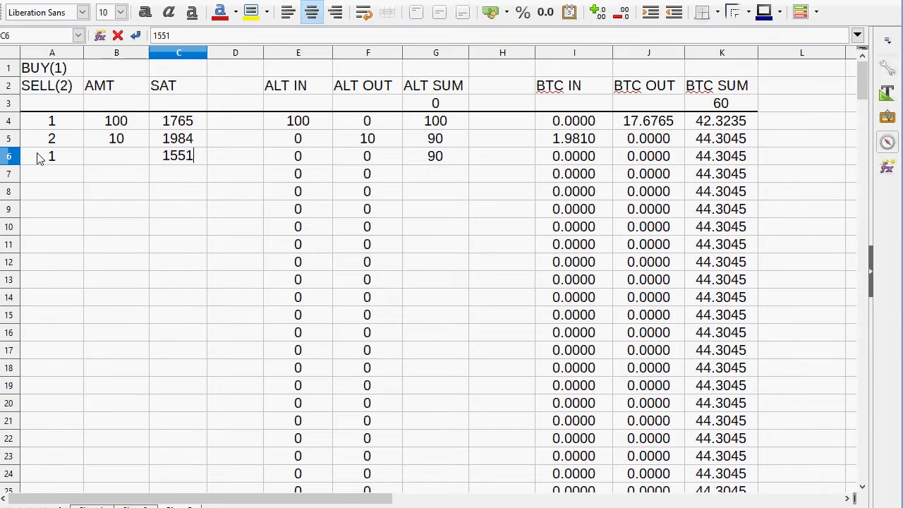
key("shift+Tab")
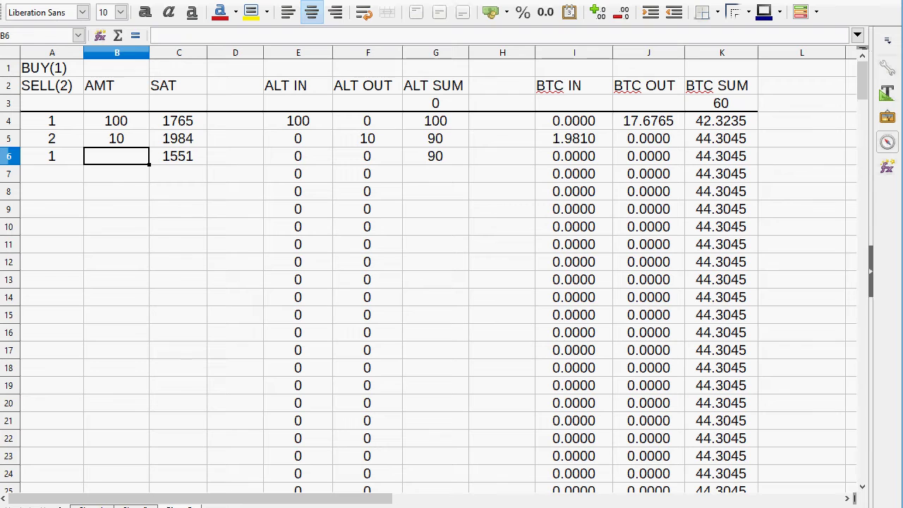
- Change the fee multiplier in the first BTC OUT formula, J4, to 1.0005
left_click(575, 143)
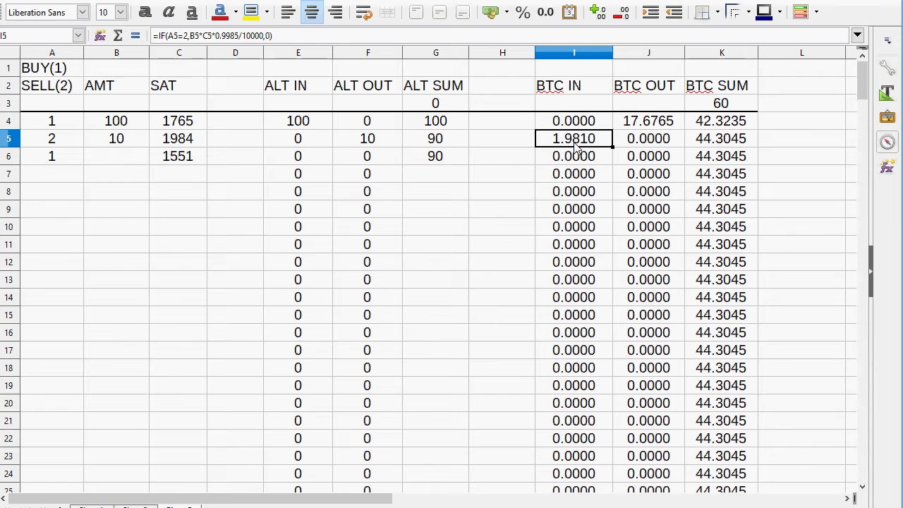
left_click(619, 127)
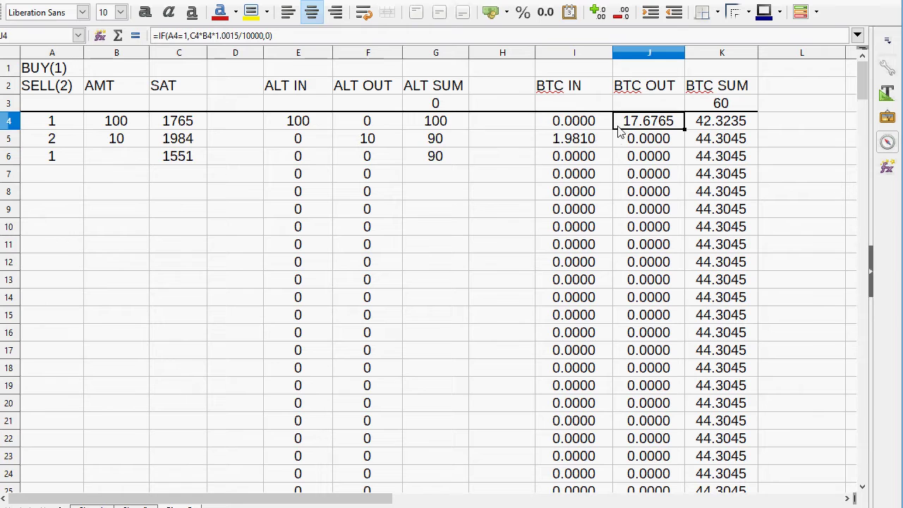
left_click(255, 37)
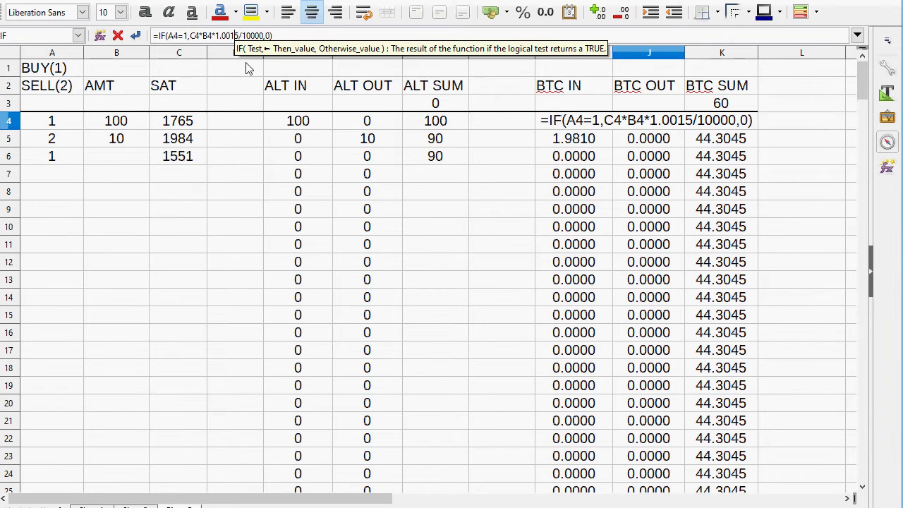
key("BackSpace")
type("0")
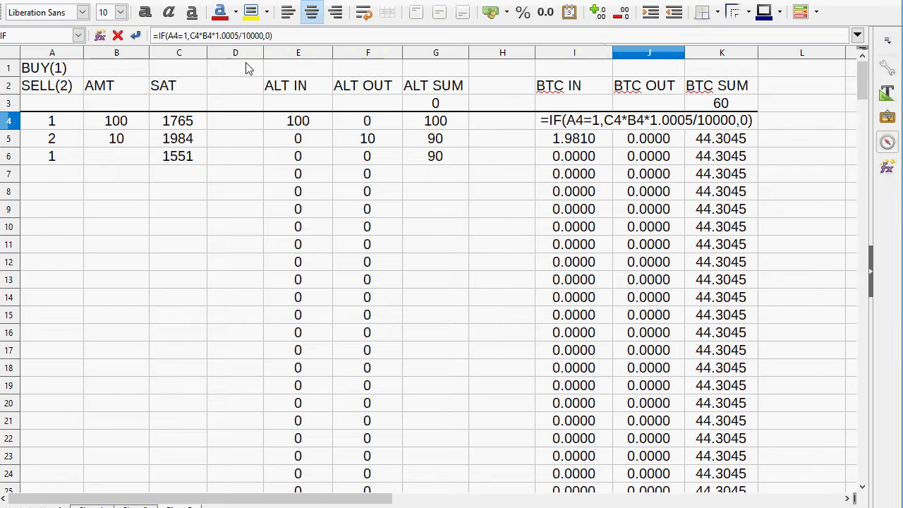
key("Return")
- Change the fee multiplier in the first BTC IN formula, I4, to 0.9995
key("Up")
key("Left")
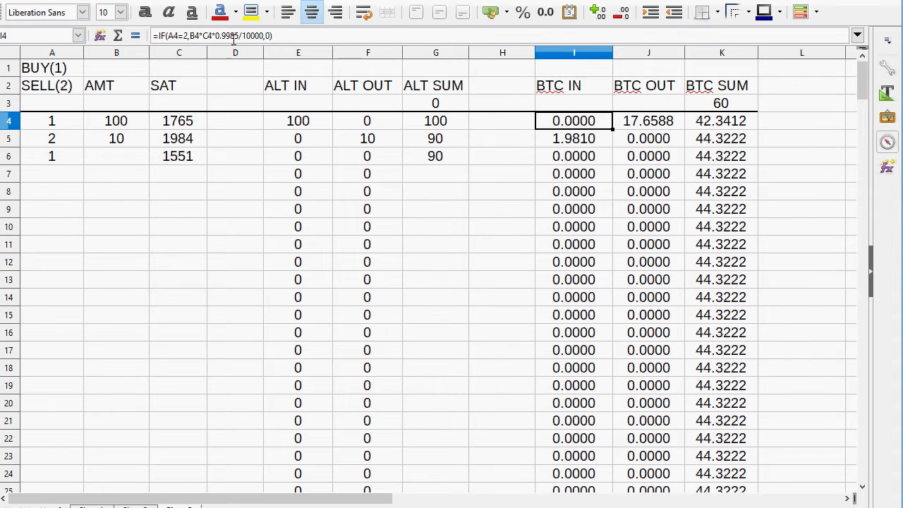
key("F2")
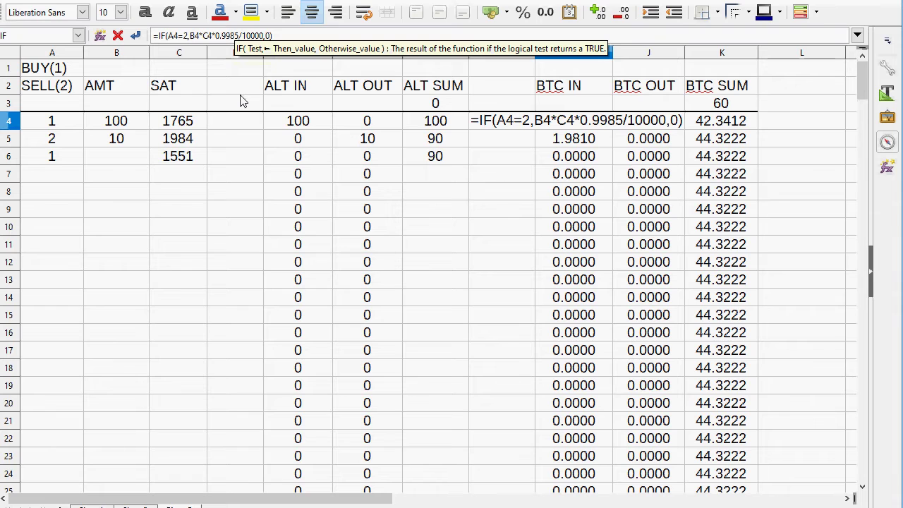
key("BackSpace")
type("9")
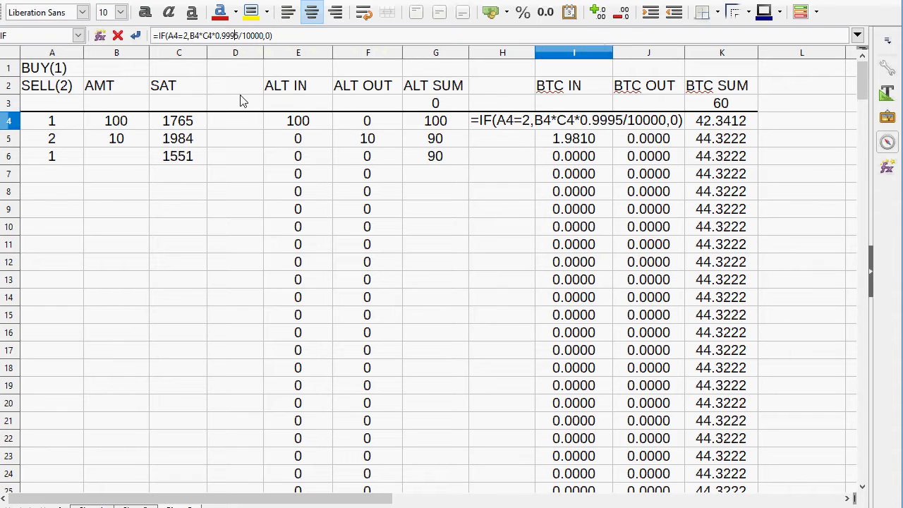
key("Return")
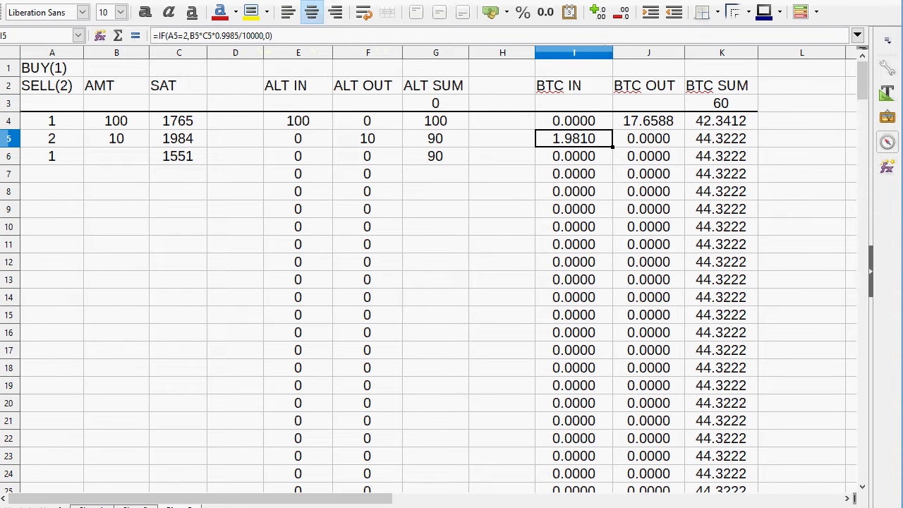
- Copy the updated BTC IN and BTC OUT formulas from I4:J4 down over rows 5 to 101
left_click_drag(655, 117, 573, 493)
right_click(575, 129)
left_click(609, 152)
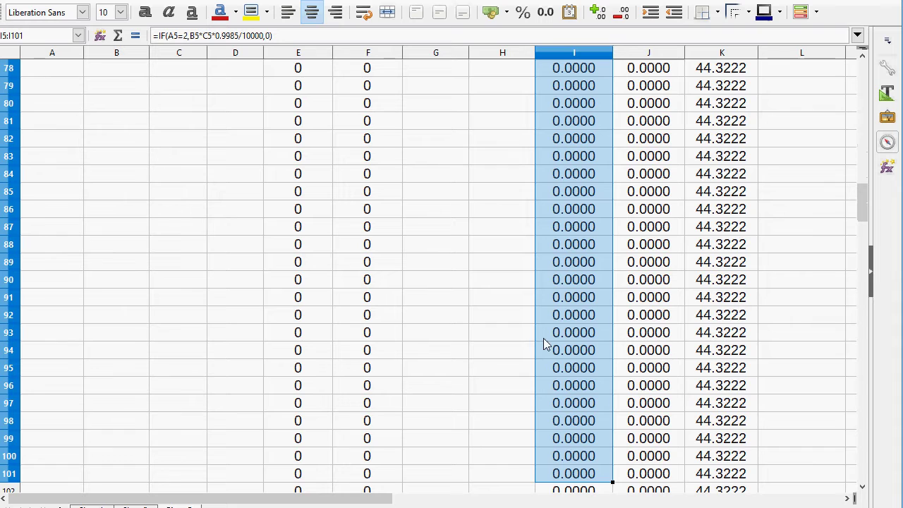
right_click(579, 314)
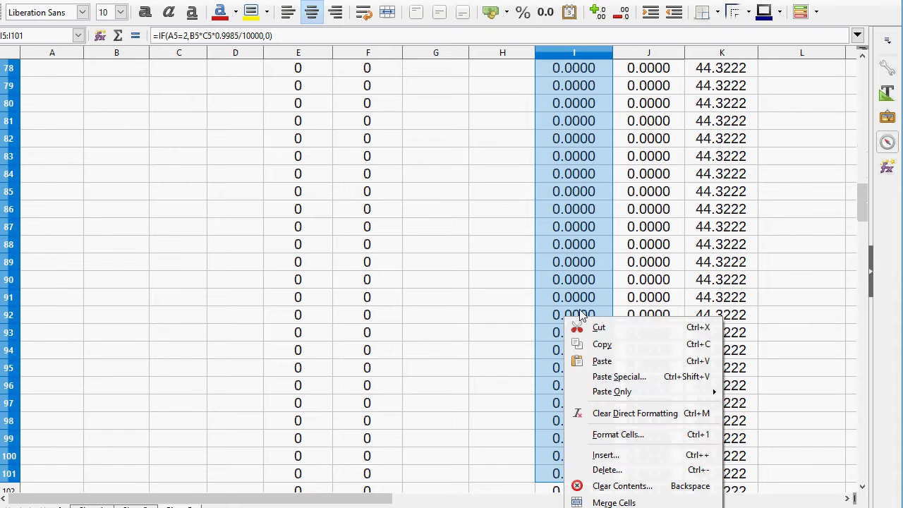
left_click(602, 361)
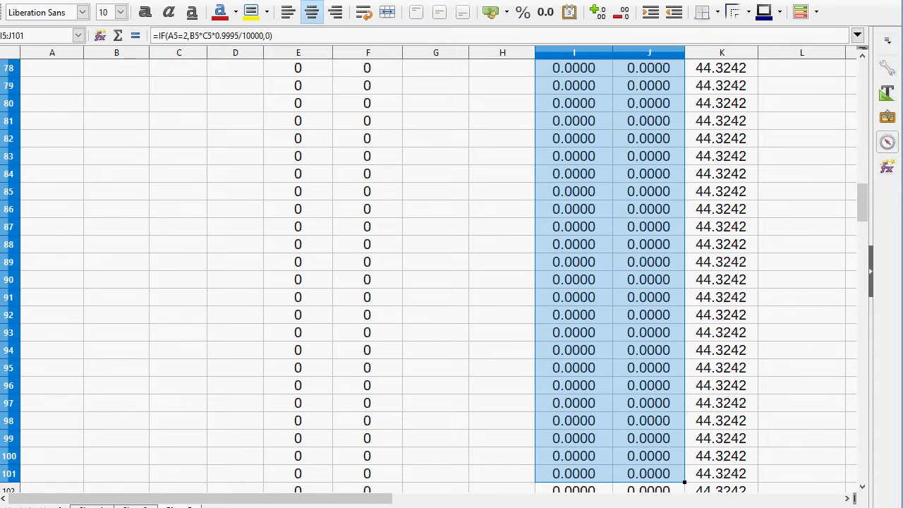
scroll(502, 207, "up", 20)
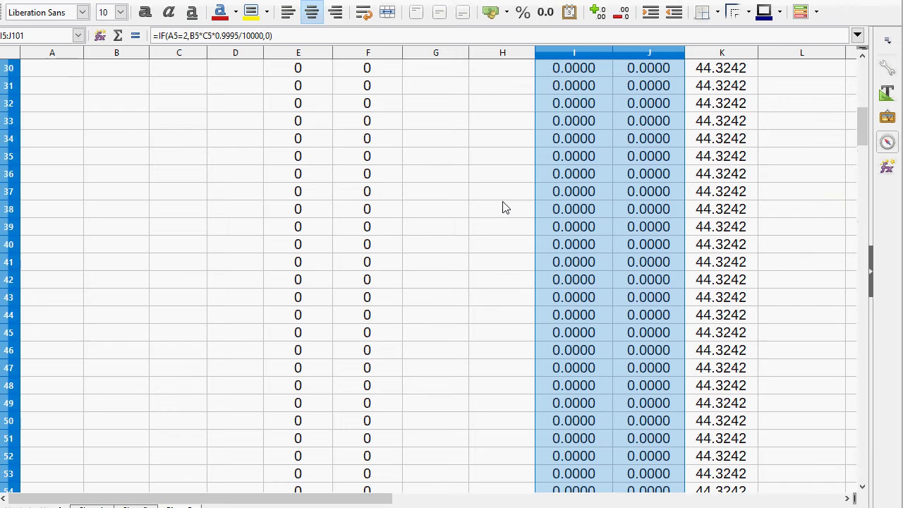
scroll(502, 207, "up", 3)
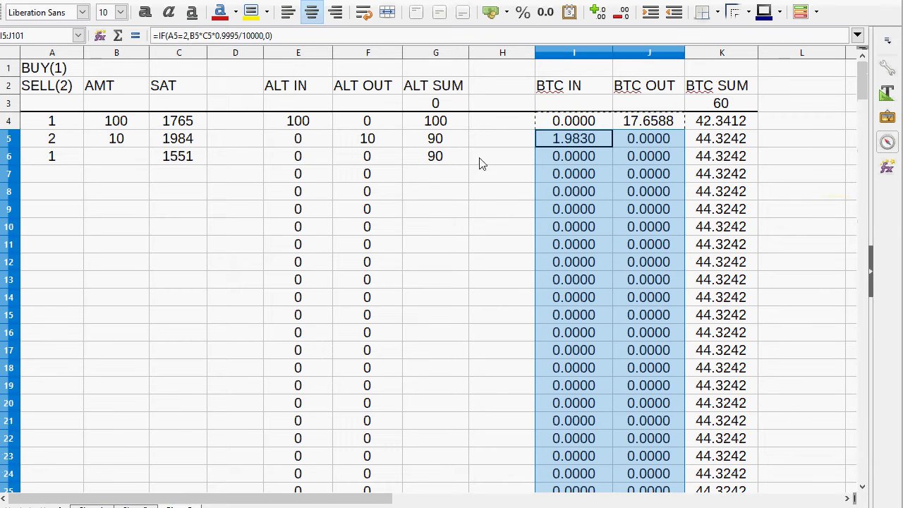
left_click(570, 141)
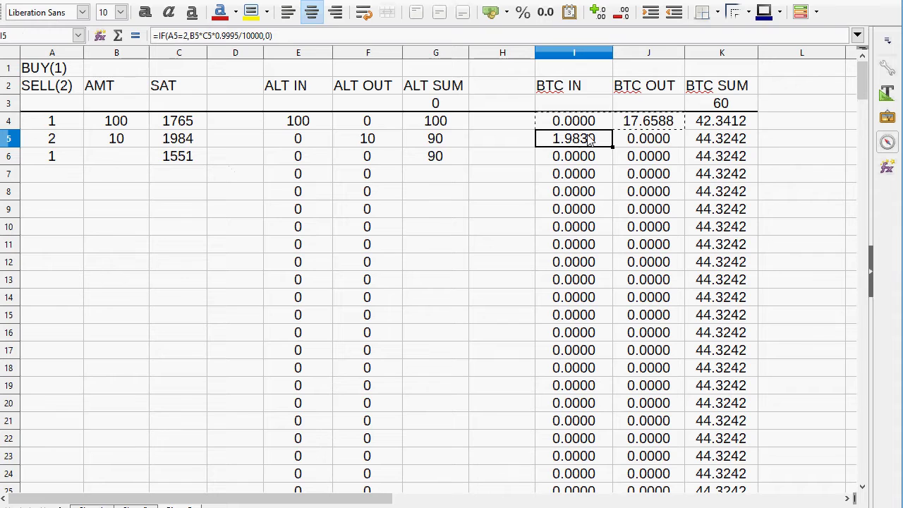
- Set the buy amount in B6 to 12
left_click(108, 164)
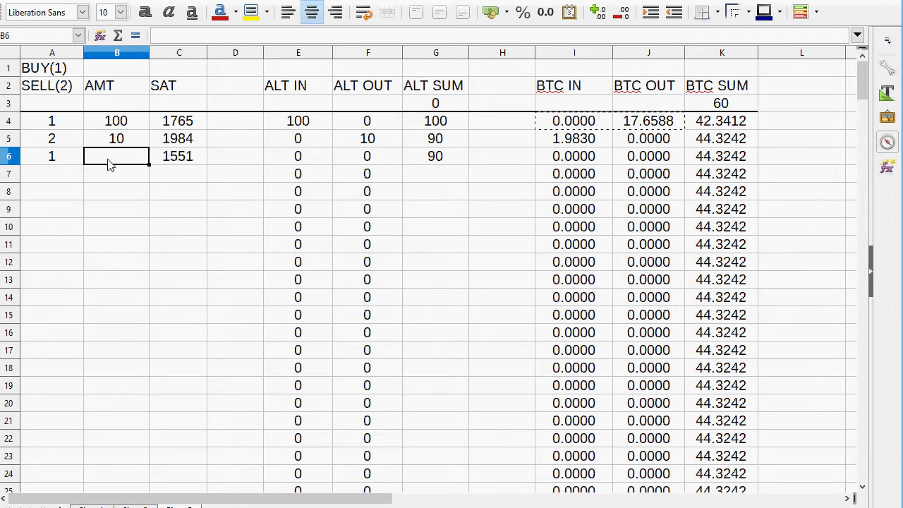
key("Right")
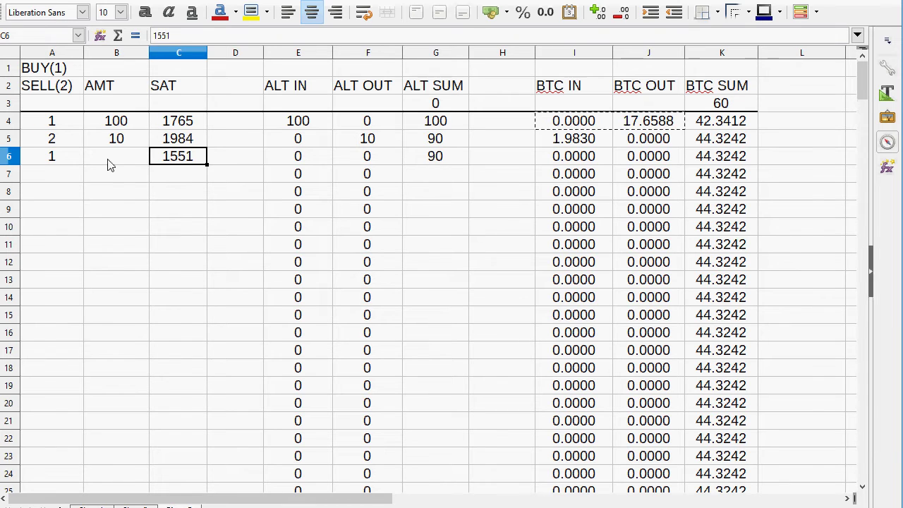
key("Left")
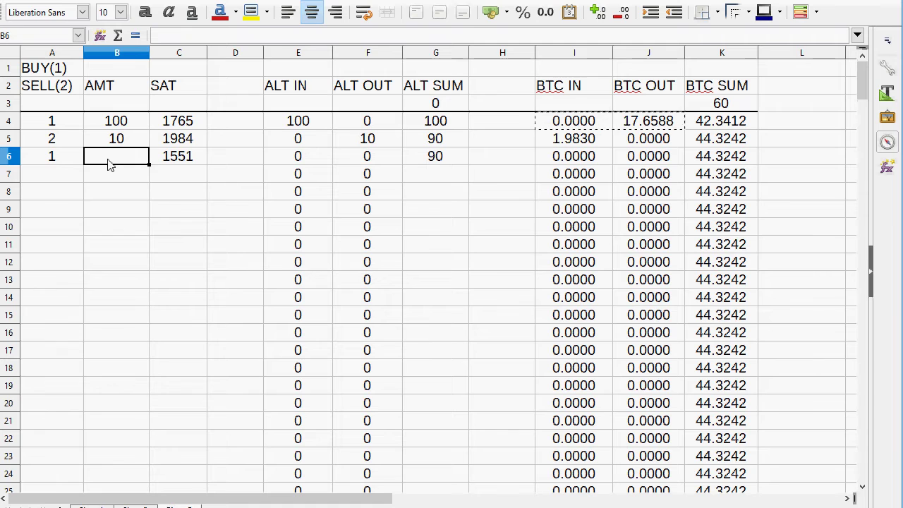
key("End")
key("Left")
key("Left")
key("Left")
key("Left")
key("Left")
key("Left")
key("Left")
key("Left")
key("Left")
type("12")
key("Tab")
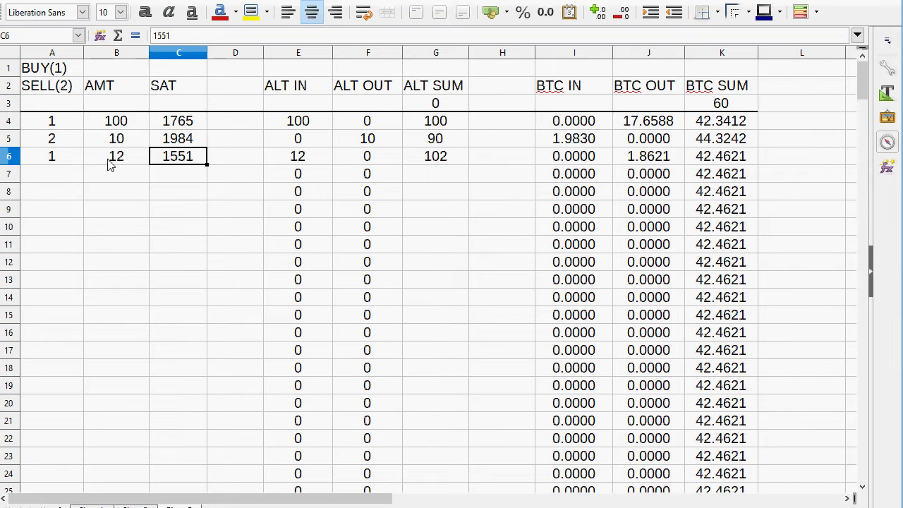
- Examine the BTC OUT cost of the row 6 buy in J6
key("Right")
key("Right")
key("Right")
key("Right")
key("Right")
key("Right")
key("Right")
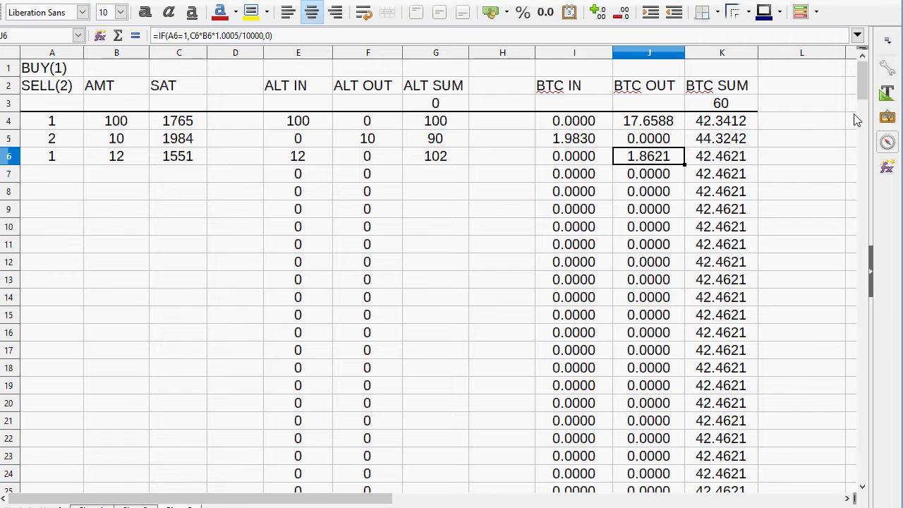
- Switch back to the VeChain / Binance Coin chart and move the lower horizontal ray to about 0.1342
key("alt+Tab")
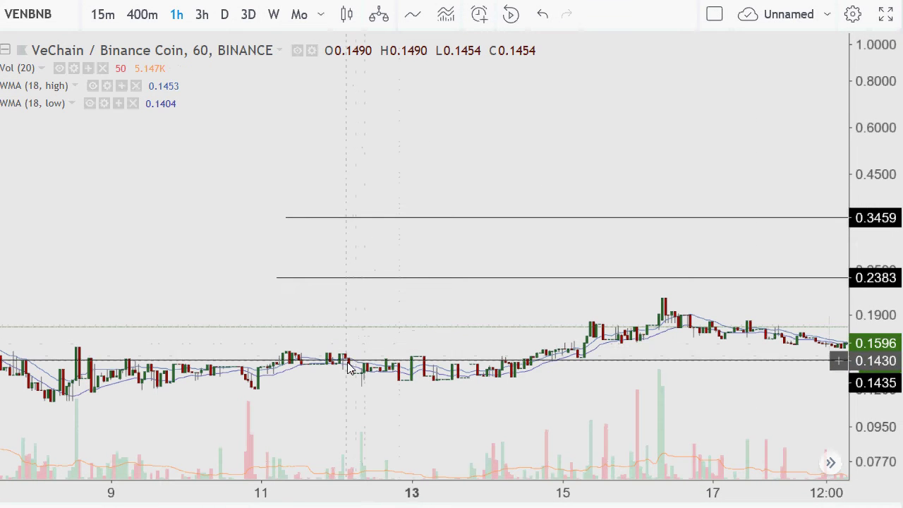
scroll(345, 340, "down", 3)
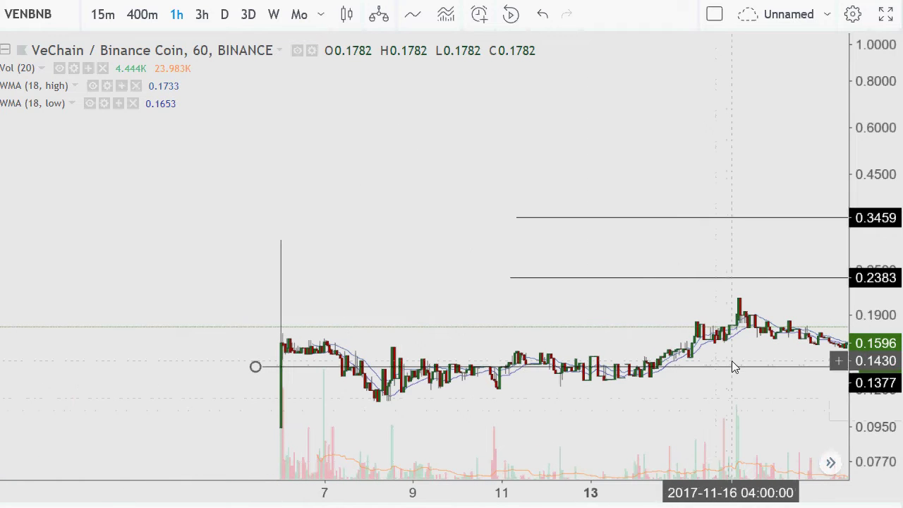
mouse_move(686, 370)
left_mouse_down()
mouse_move(691, 378)
mouse_move(697, 371)
left_mouse_up()
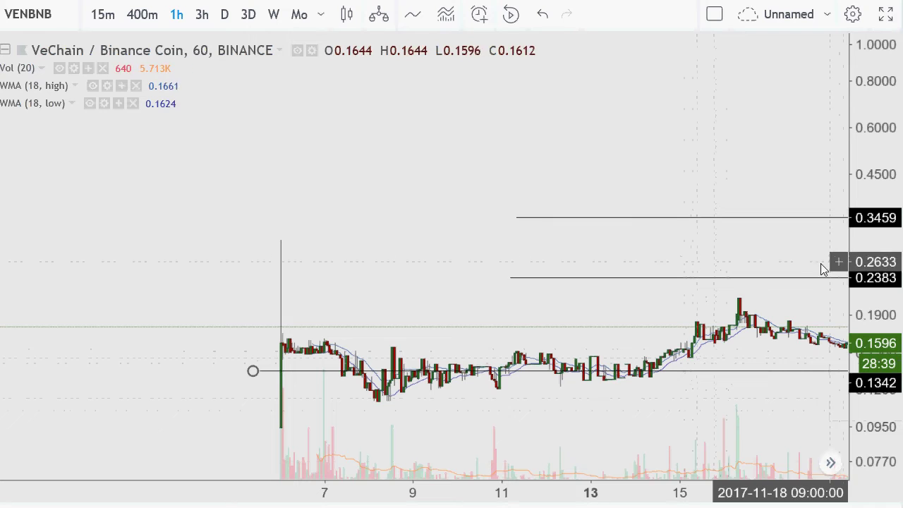
- Lower the two upper horizontal rays to about 0.1942 and 0.2935
left_click_drag(798, 277, 782, 310)
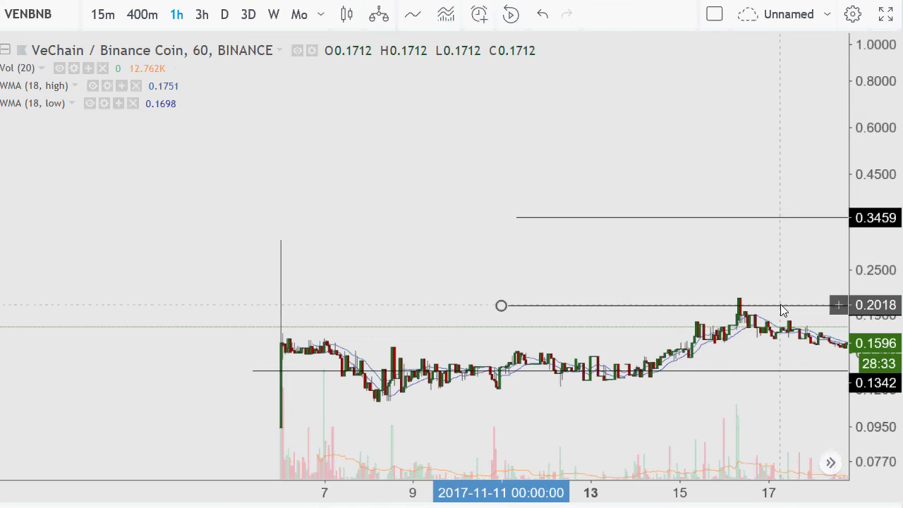
mouse_move(782, 308)
left_mouse_down()
mouse_move(778, 321)
mouse_move(776, 308)
left_mouse_up()
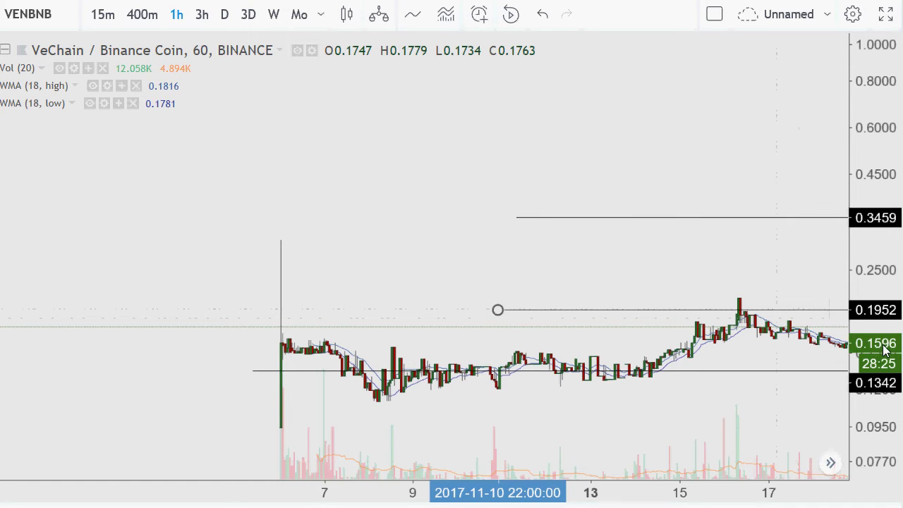
left_click_drag(804, 308, 785, 310)
left_click_drag(784, 219, 781, 249)
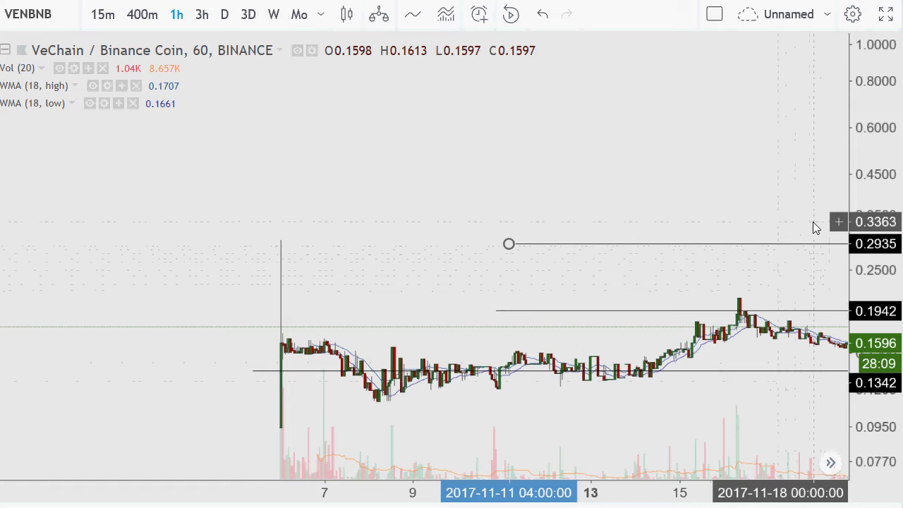
scroll(758, 177, "down", 2)
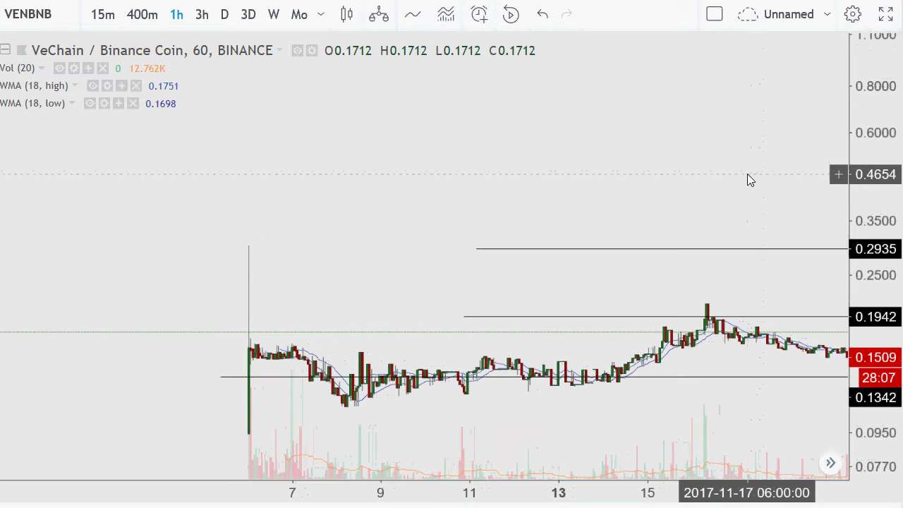
- Switch to the trade log spreadsheet and enter a buy amount of 14 in B7 for the 1342 buy
left_click_drag(696, 149, 454, 143)
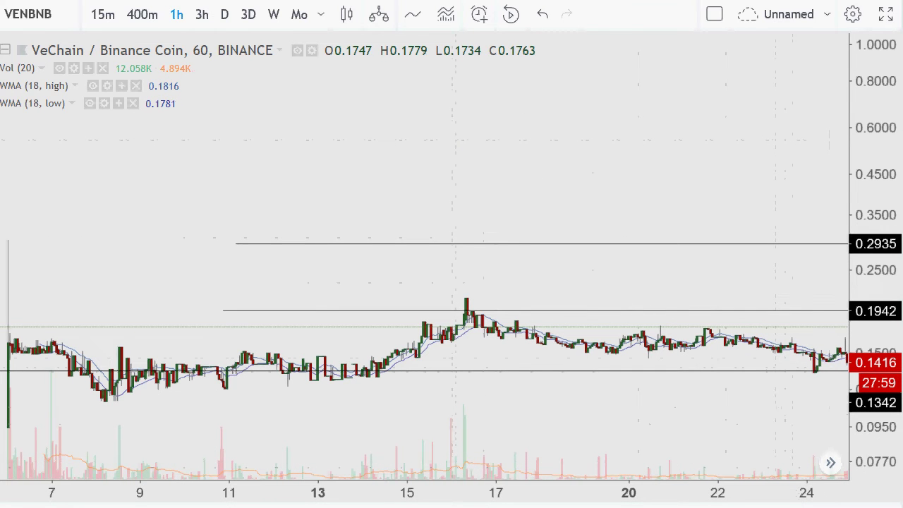
key("alt+Tab")
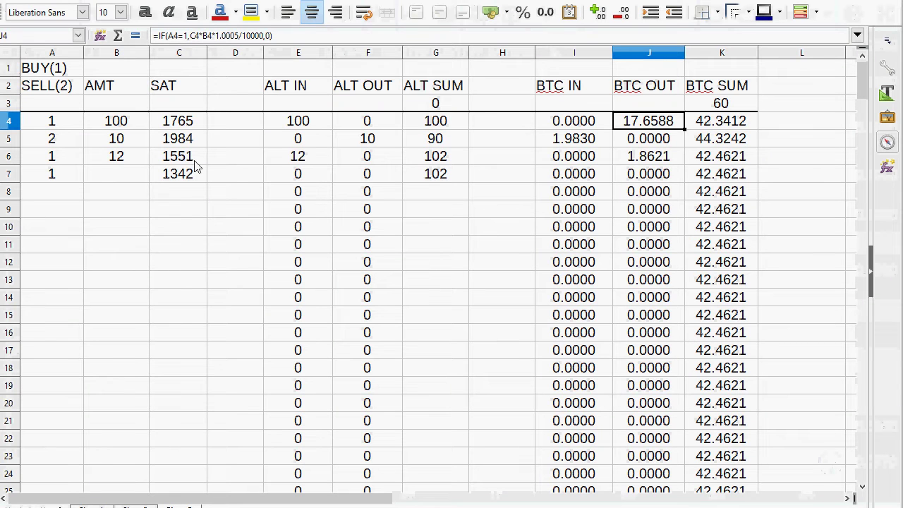
left_click(115, 179)
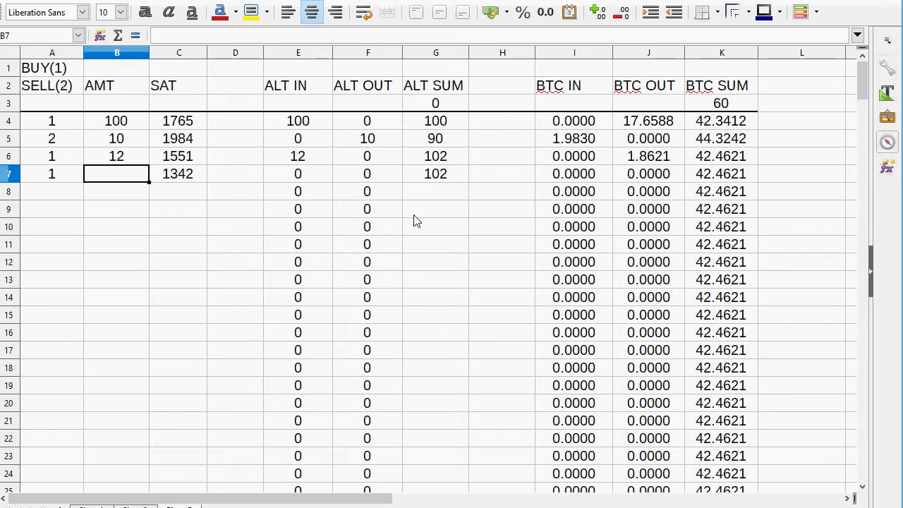
type("1")
key("Tab")
key("Tab")
key("Tab")
key("Tab")
key("Tab")
key("Tab")
key("Tab")
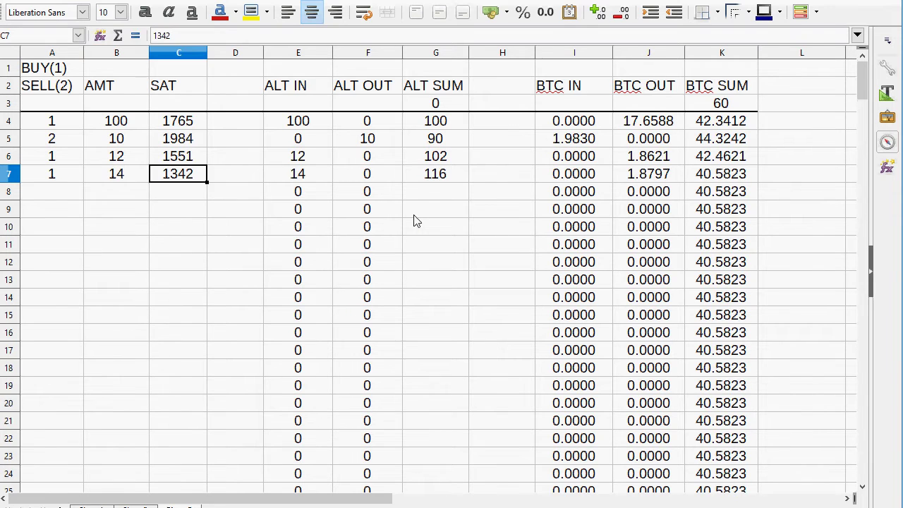
- Examine the BTC OUT cost and the BTC SUM balance of the row 7 buy
key("Tab")
key("Tab")
key("shift+Tab")
key("shift+Tab")
key("Tab")
key("Tab")
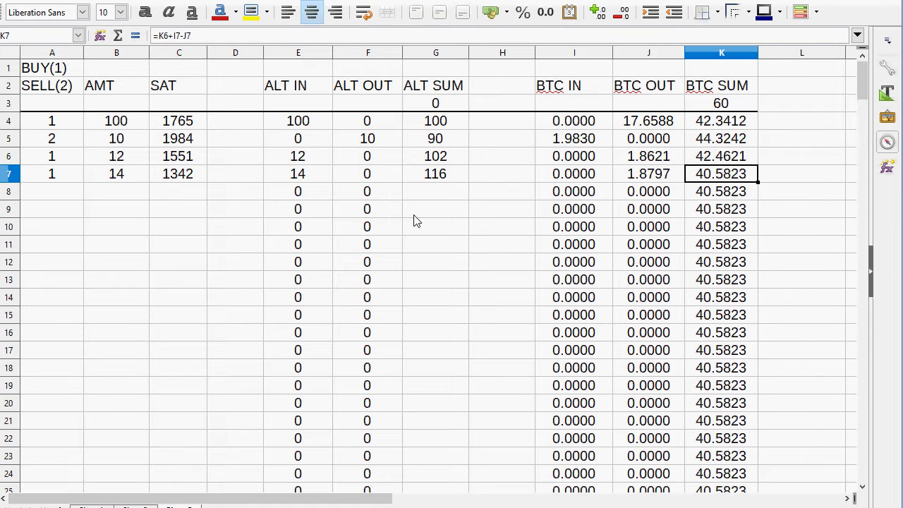
key("shift+Tab")
key("shift+Tab")
key("shift+Tab")
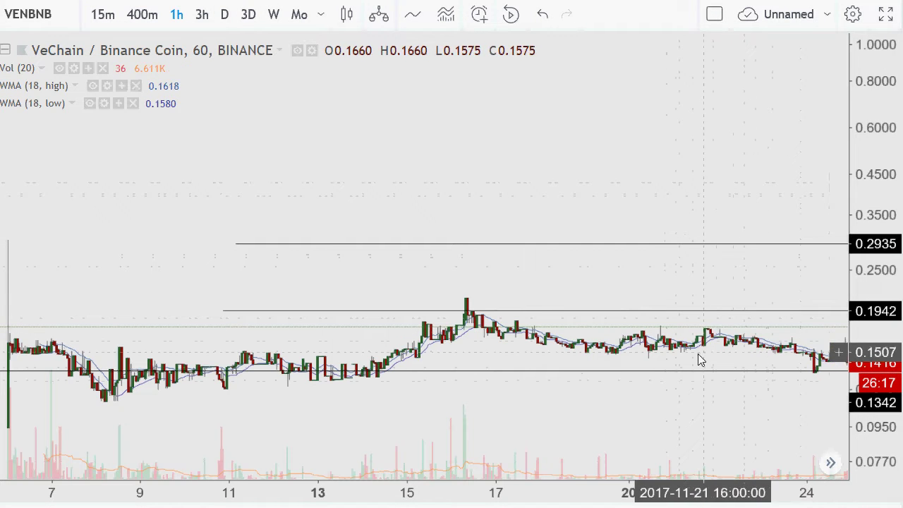
- Switch back to the VeChain / Binance Coin chart and move the three horizontal rays to about 0.1132, 0.1712 and 0.2514
left_click_drag(648, 382, 623, 418)
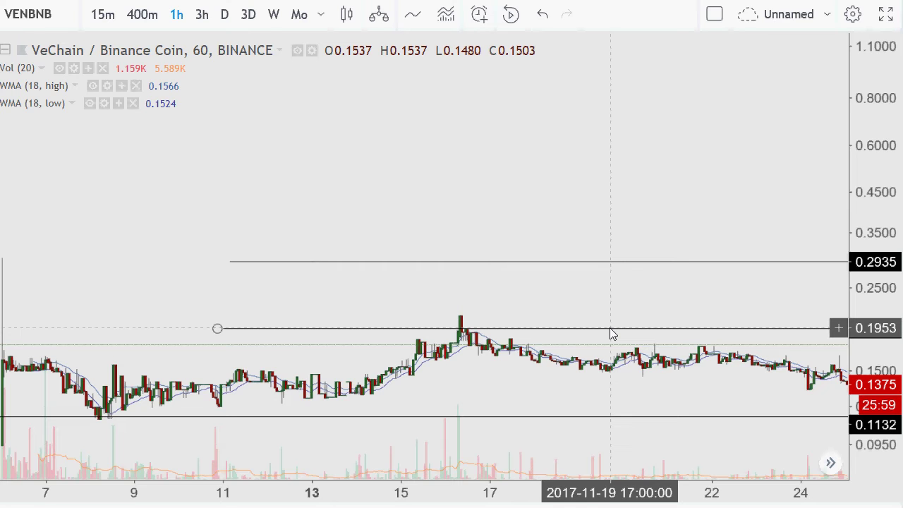
left_click_drag(611, 329, 611, 349)
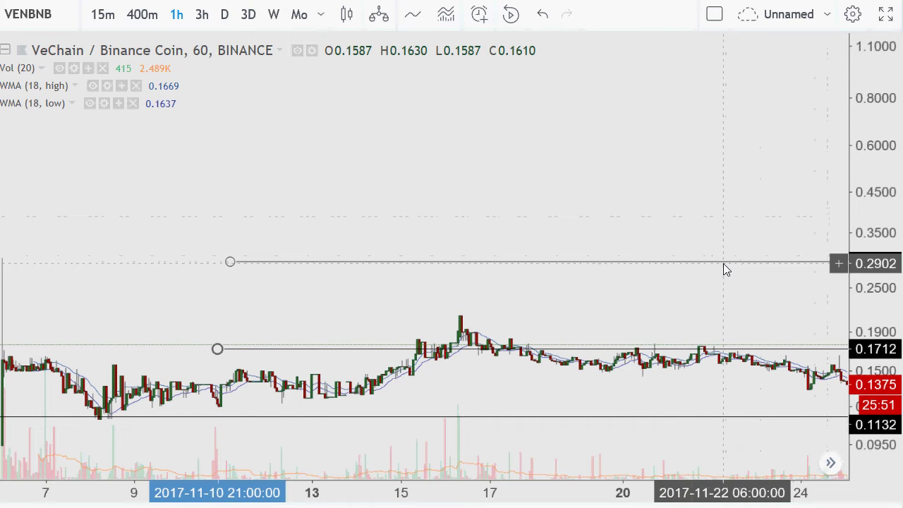
left_click_drag(724, 266, 713, 287)
- Log a sell (2) of 13 coins at 1712 in row 8 of the spreadsheet
left_click_drag(737, 184, 463, 141)
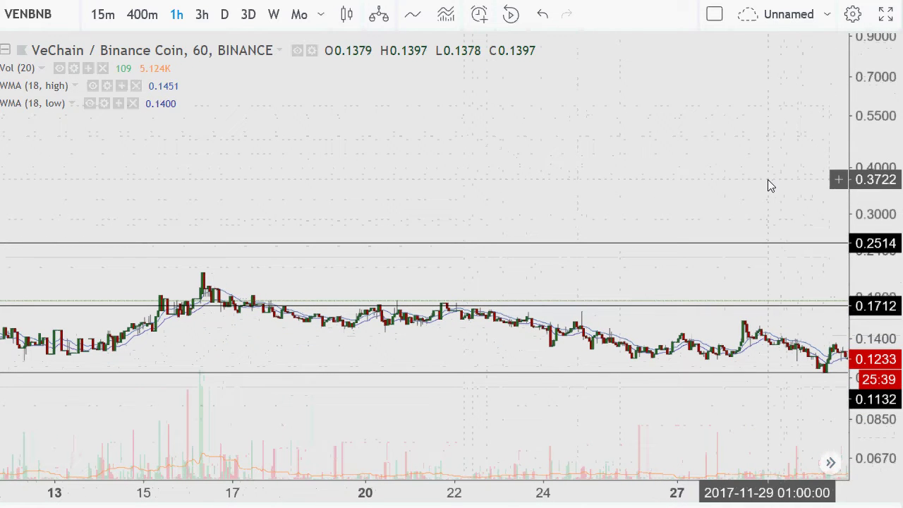
left_click_drag(898, 202, 852, 166)
left_click_drag(712, 167, 689, 100)
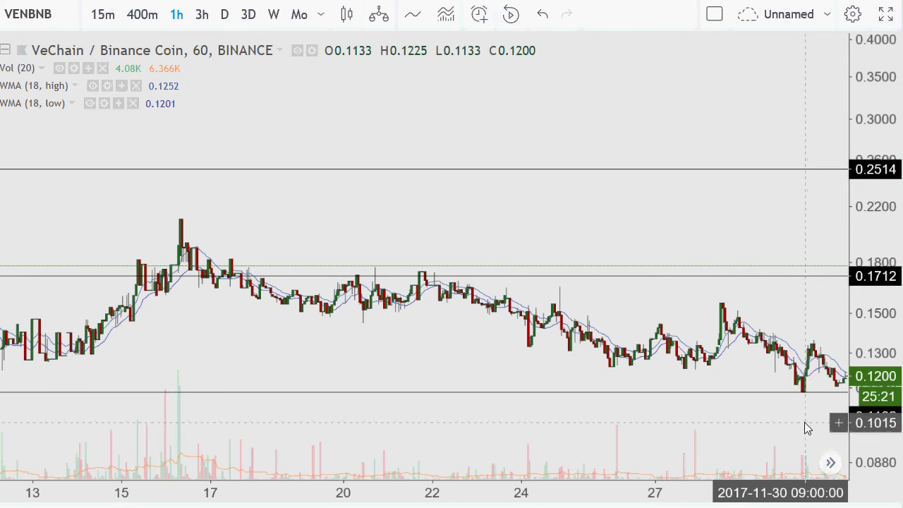
scroll(709, 240, "right", 3)
left_click_drag(702, 237, 660, 248)
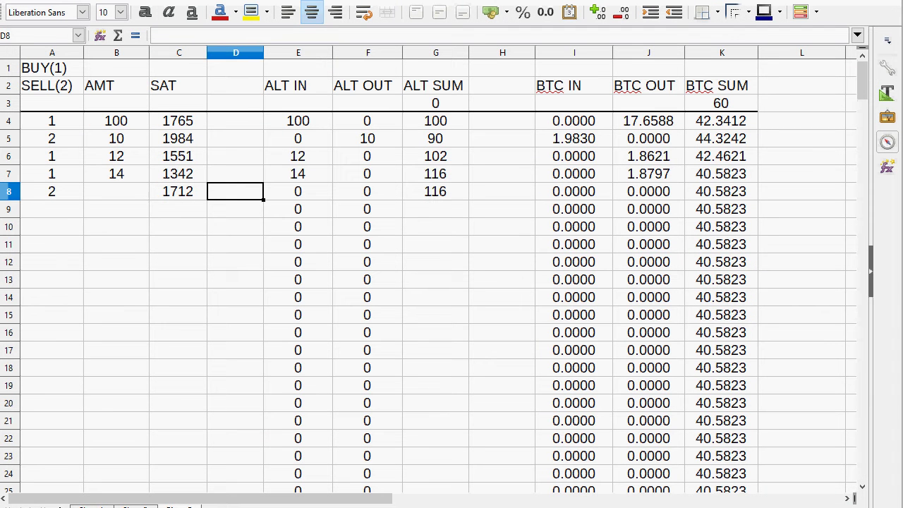
left_click(122, 196)
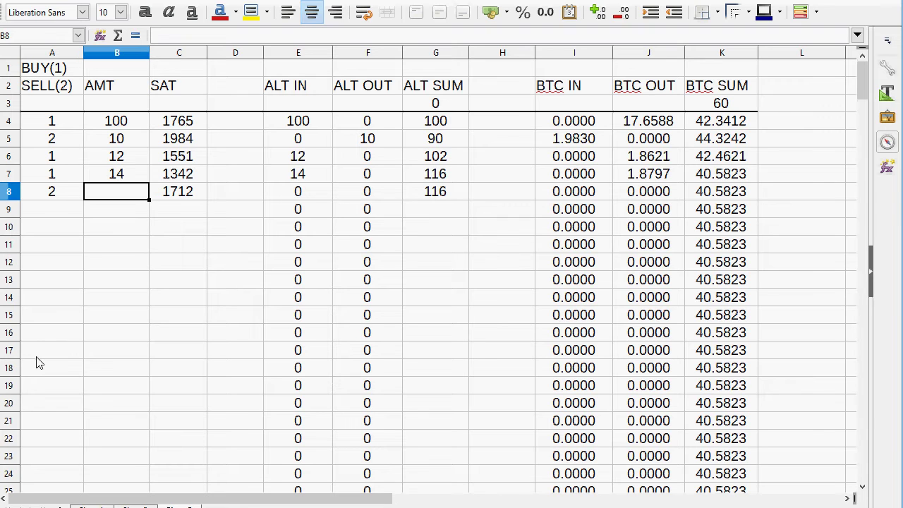
type("13")
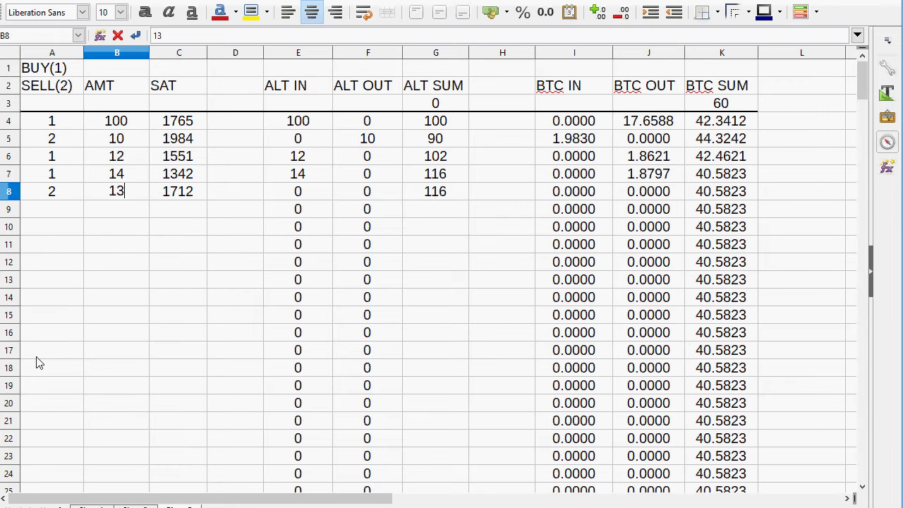
key("Tab")
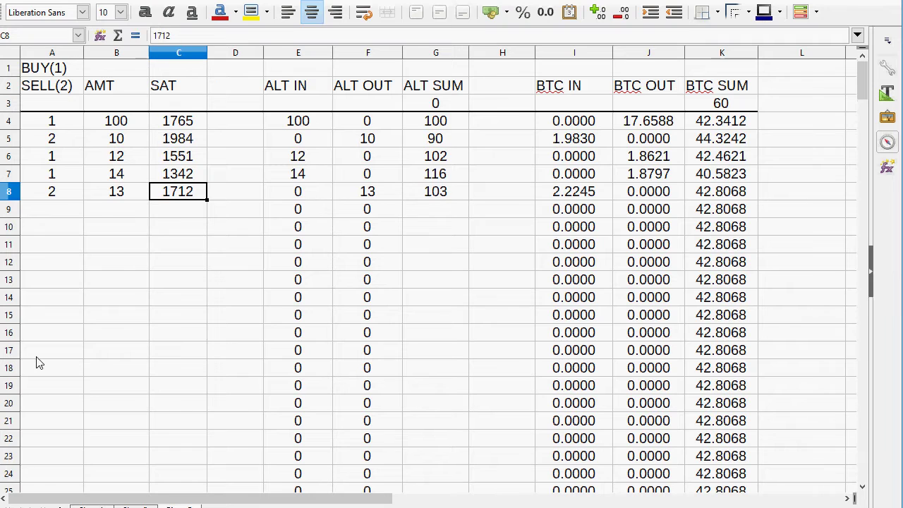
key("Right")
key("Right")
key("Right")
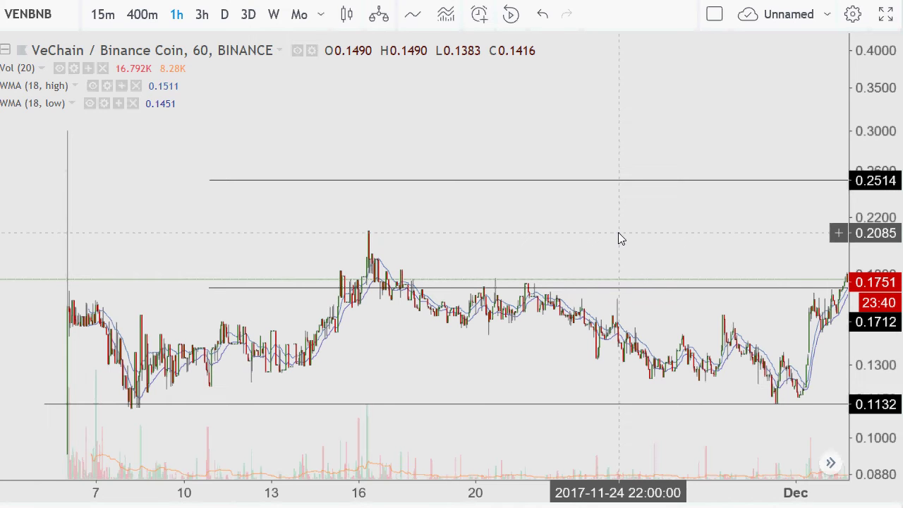
- Switch back to the chart and raise the middle ray to about 0.2073, the upper to about 0.2980 and the lower to about 0.1431
left_click(621, 288)
left_click_drag(621, 287, 616, 236)
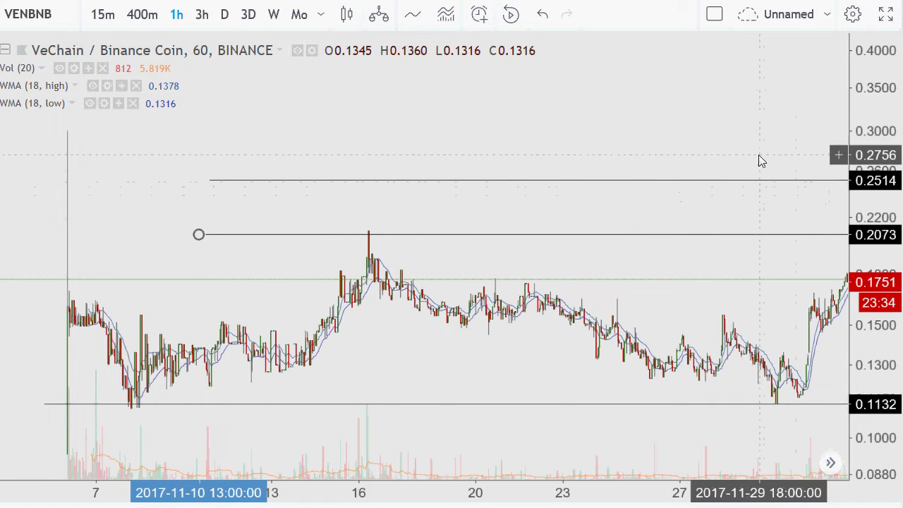
left_click_drag(740, 185, 726, 134)
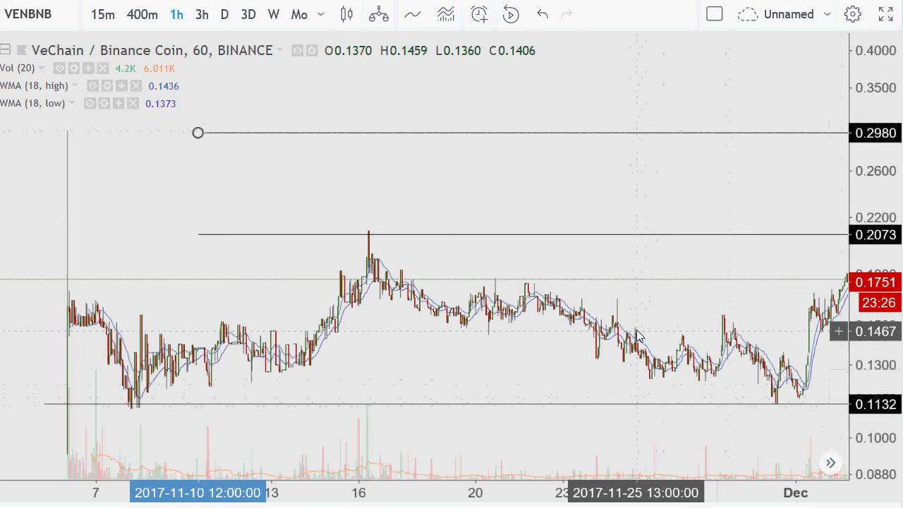
left_click_drag(510, 405, 506, 327)
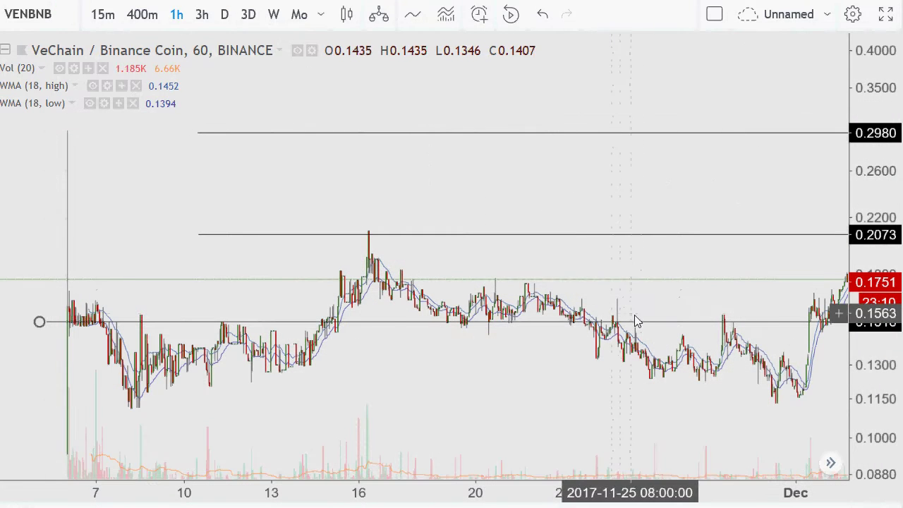
left_click_drag(637, 329, 643, 345)
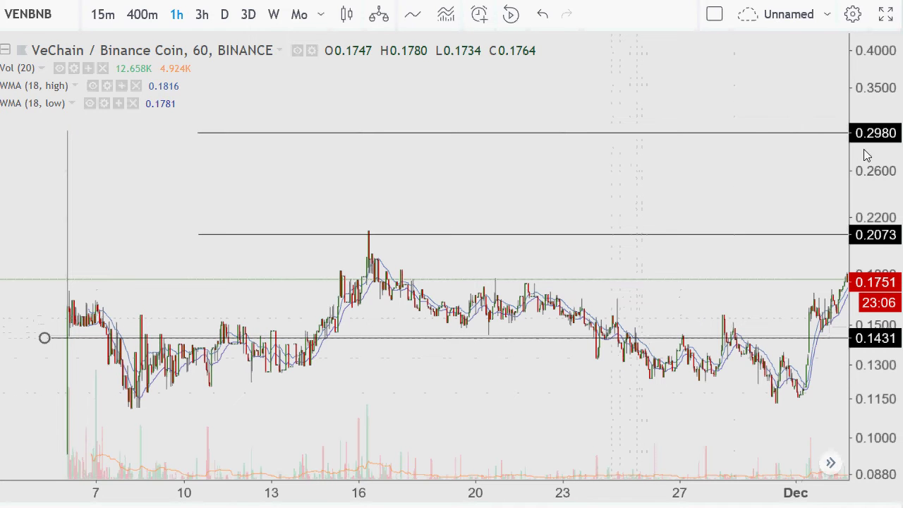
- Log a sell (2) of 13 coins at 2073 in row 9 of the spreadsheet
left_click_drag(708, 185, 667, 194)
scroll(517, 306, "up", 3)
scroll(518, 307, "up", 5)
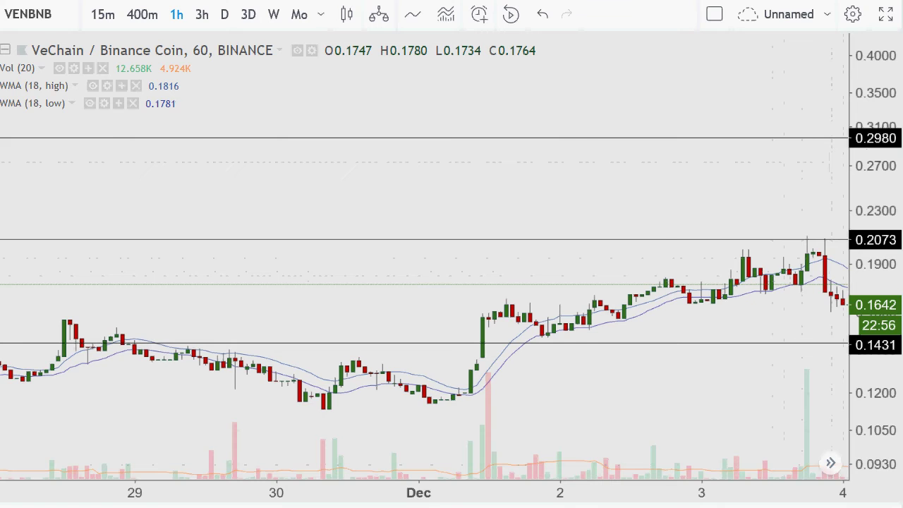
key("alt+Tab")
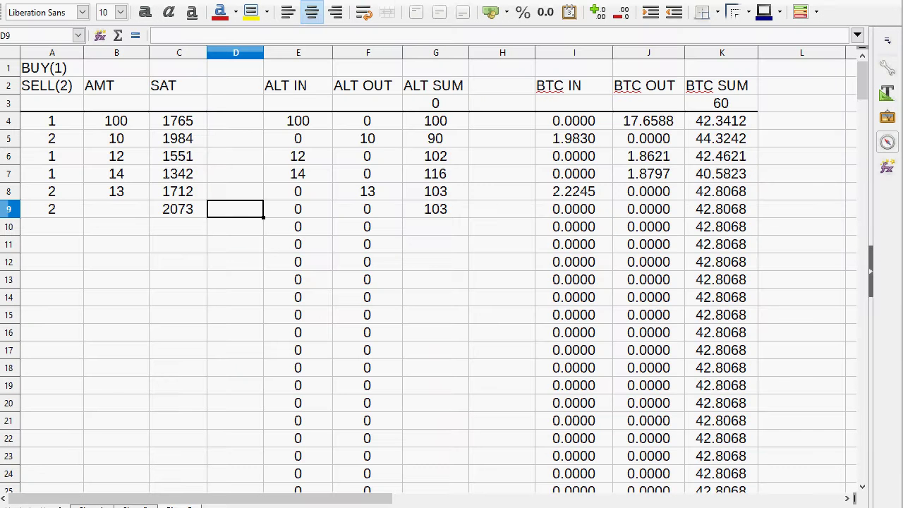
left_click(109, 210)
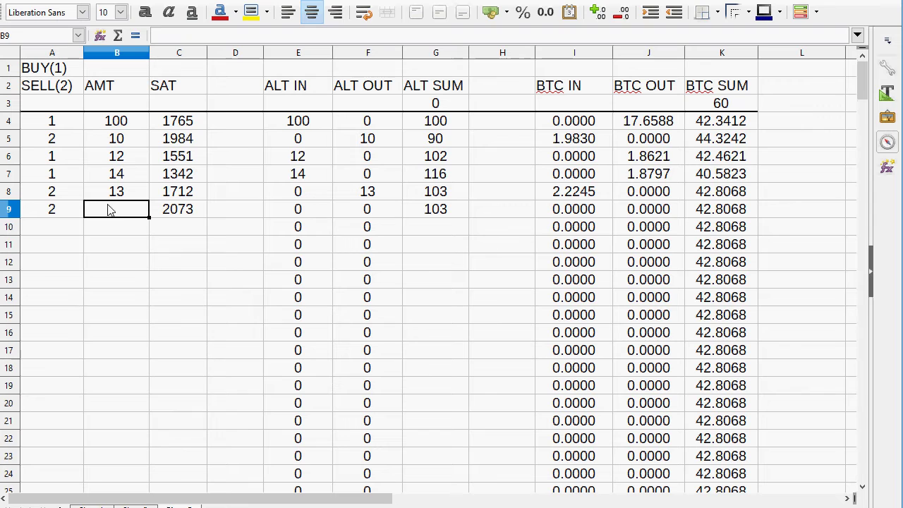
type("13")
key("Return")
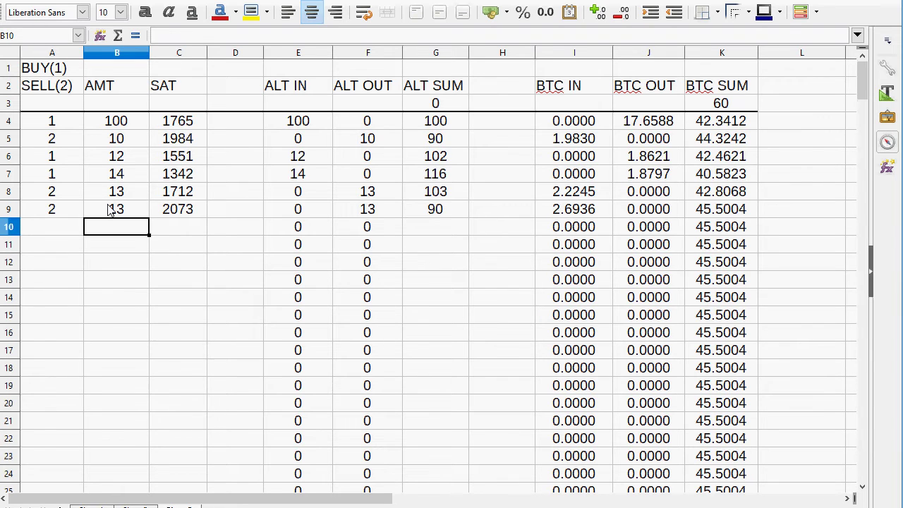
- Compare the BTC SUM balance of the row 9 sell with the balance of the first buy in K4
left_click(109, 210)
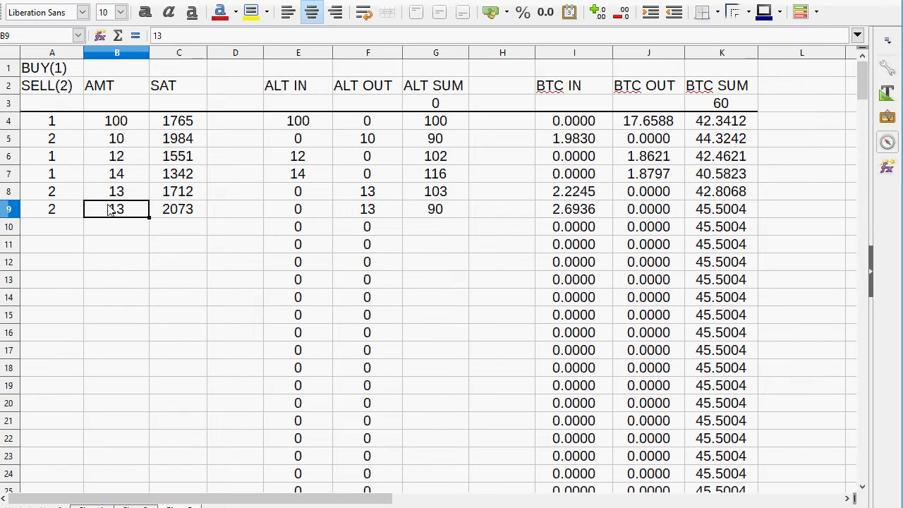
left_click(730, 211)
left_click(720, 125)
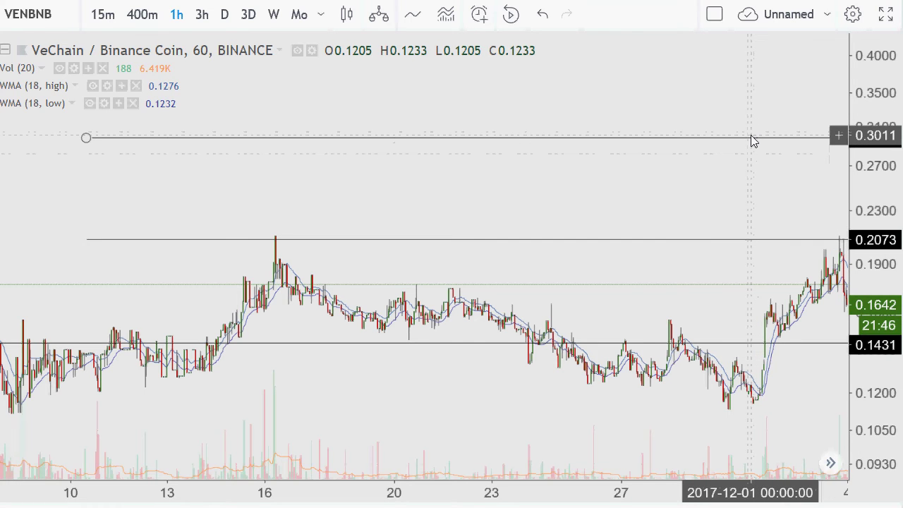
- Switch back to the chart, lower the top ray to about 0.2668 and raise the bottom ray to about 0.1548
left_click_drag(752, 140, 748, 169)
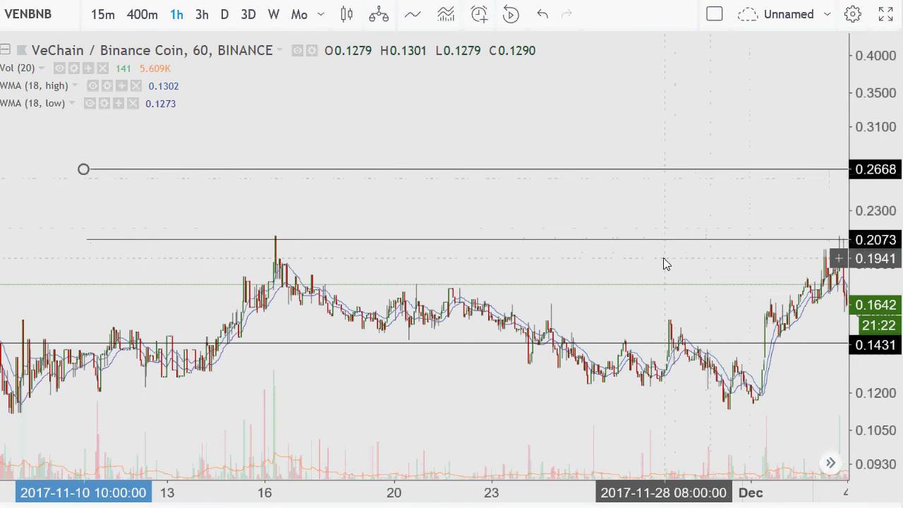
scroll(663, 258, "up", 5)
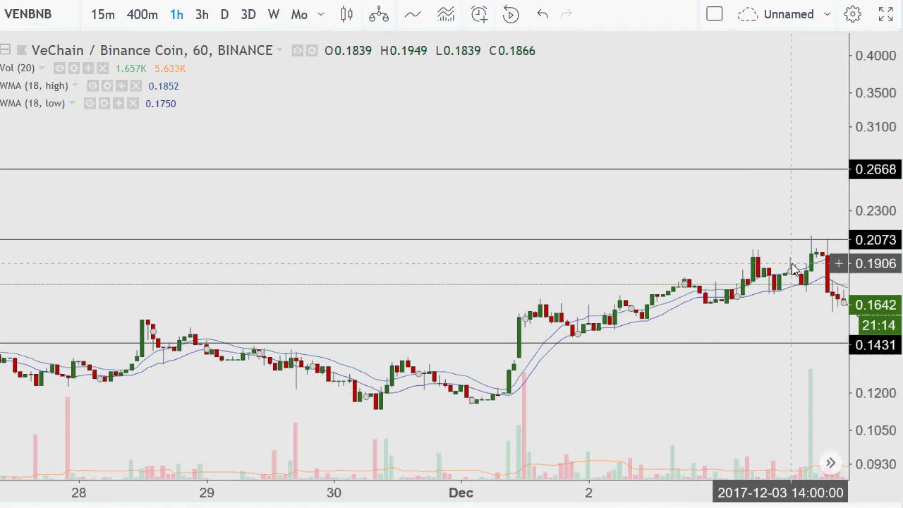
scroll(791, 286, "left", 2)
scroll(811, 295, "left", 2)
scroll(730, 333, "down", 5)
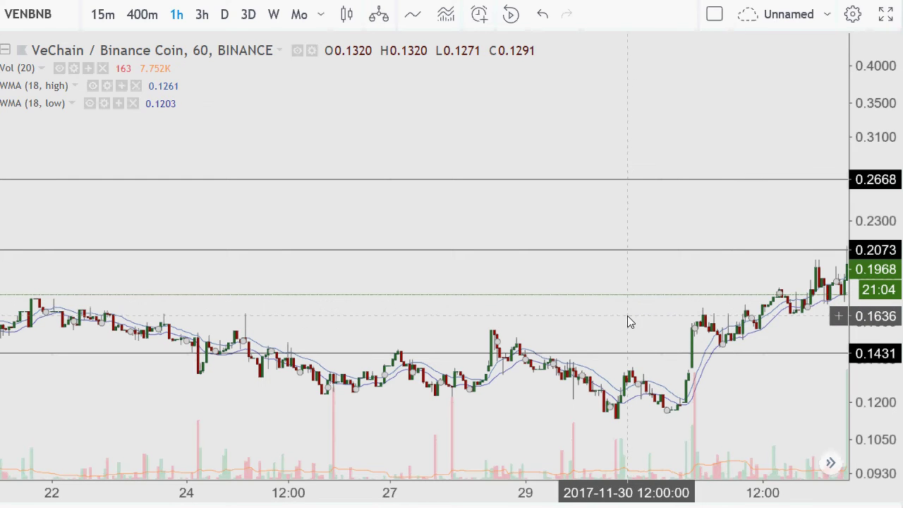
left_click_drag(673, 351, 678, 307)
scroll(679, 306, "down", 3)
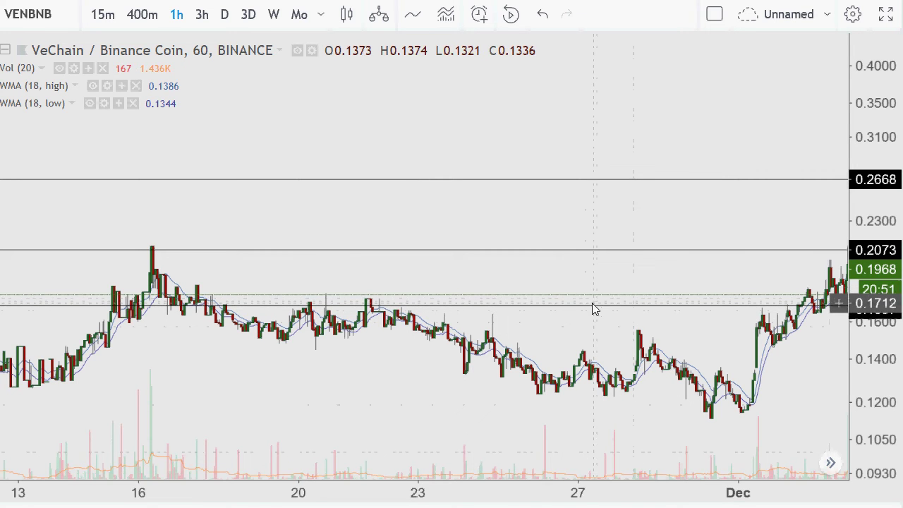
left_click_drag(593, 315, 591, 320)
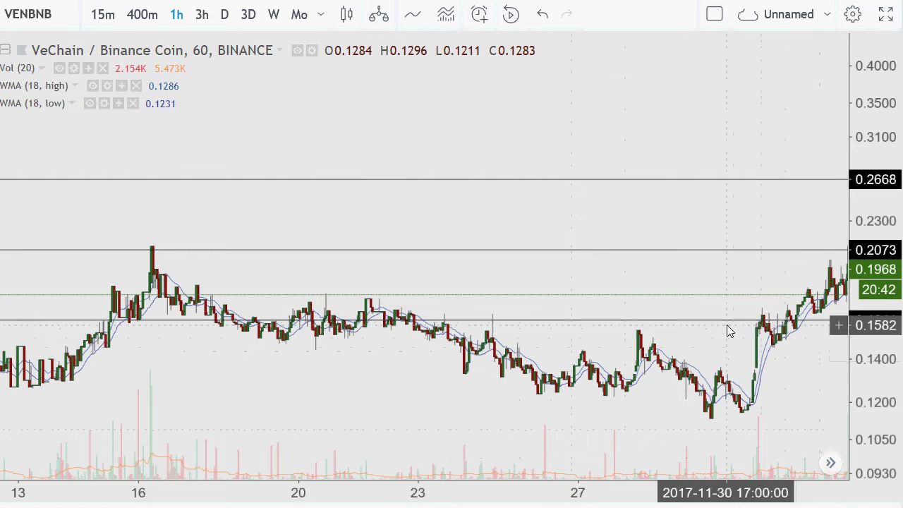
left_click_drag(726, 323, 722, 335)
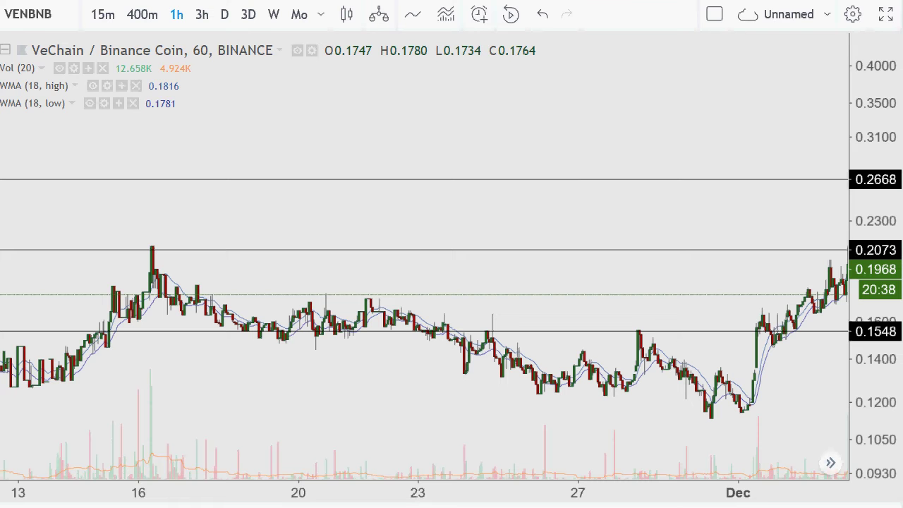
- Advance the chart to 5 December and raise the 0.2073 ray above the others to about 0.3995
left_click_drag(765, 224, 688, 232)
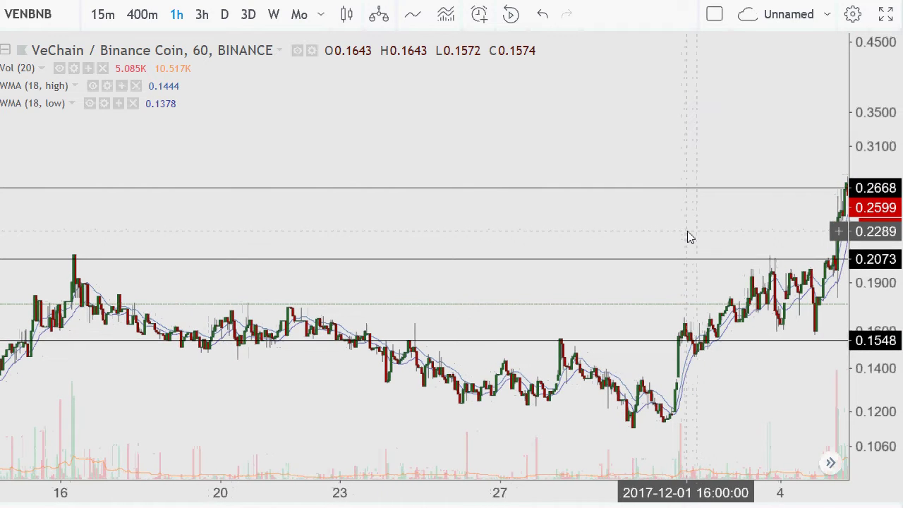
scroll(758, 328, "up", 6)
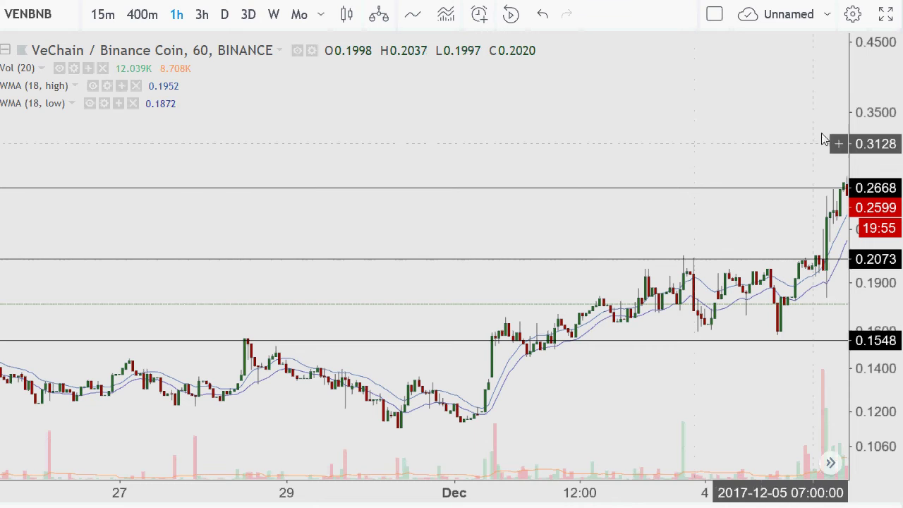
left_click_drag(891, 71, 875, 154)
left_click_drag(811, 260, 770, 106)
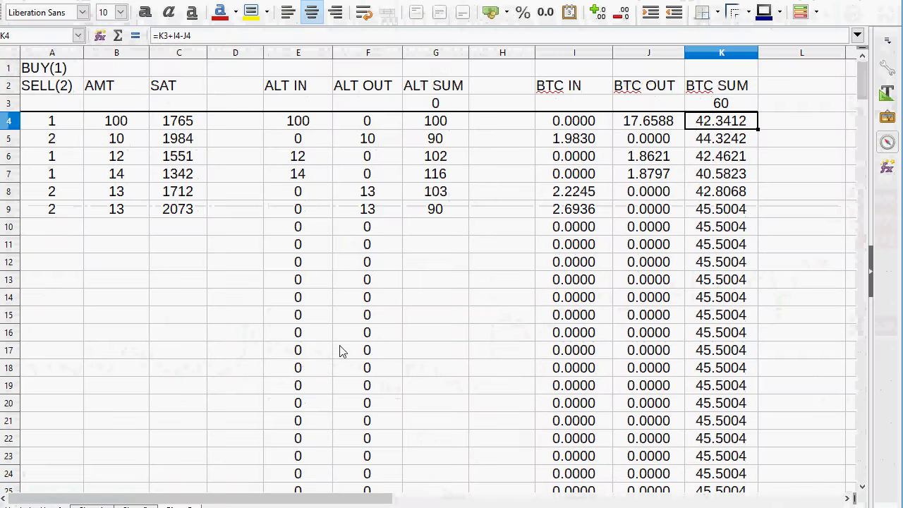
- Switch to the spreadsheet and log a sell (2) of 16 coins at 2668 in row 10
left_click(76, 225)
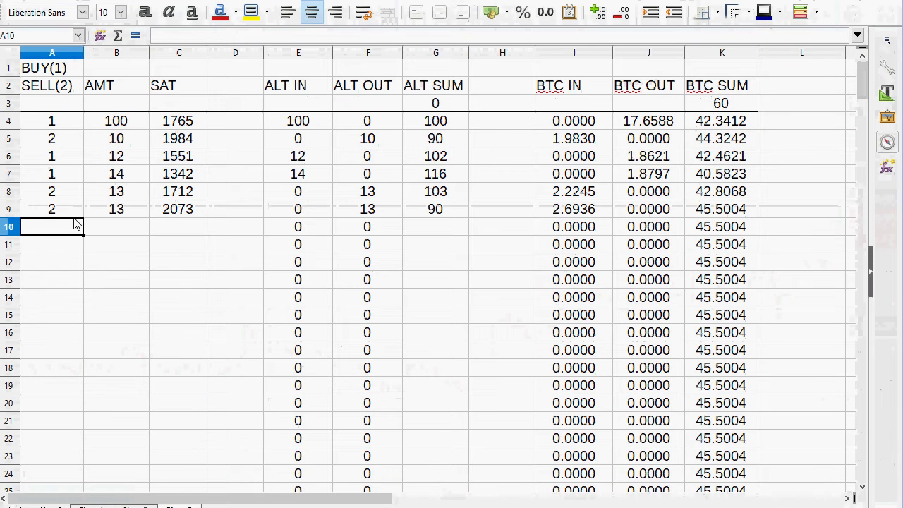
type("2")
key("Tab")
key("Tab")
type("2668")
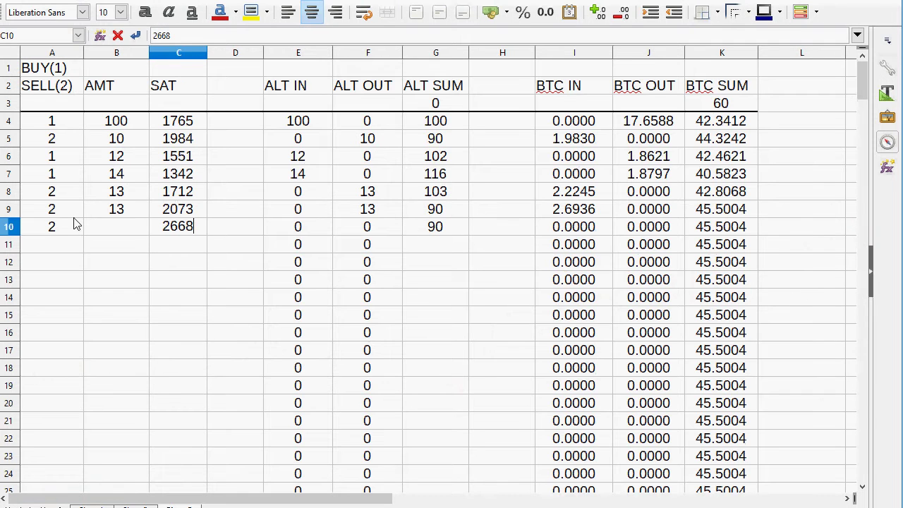
key("Tab")
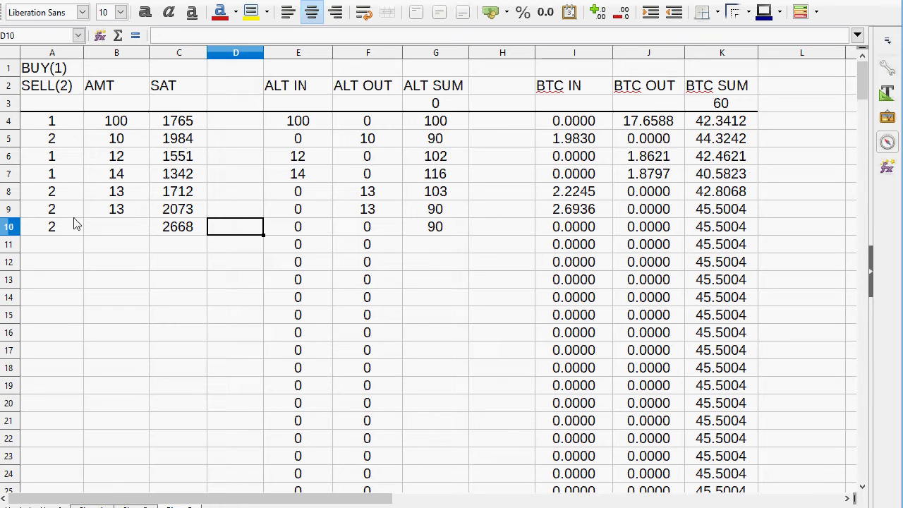
key("Left")
key("Left")
type("15")
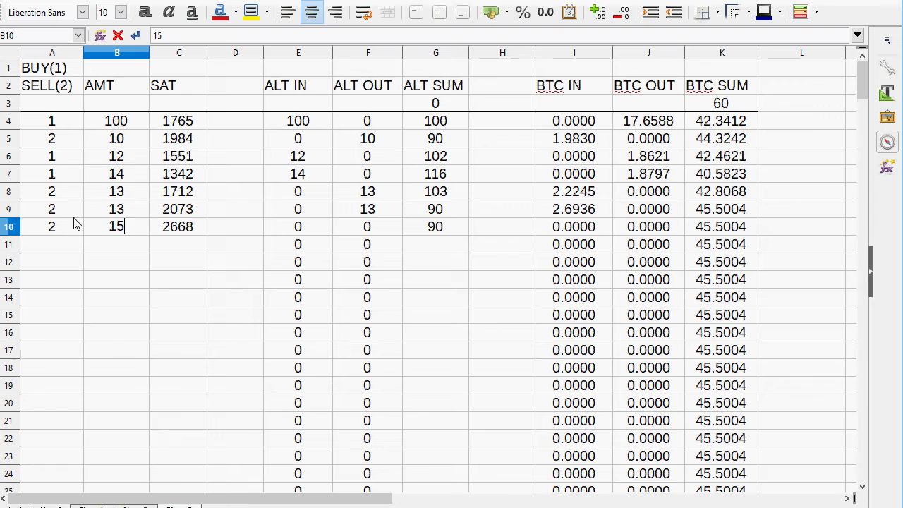
key("BackSpace")
type("6")
- Compare the BTC IN amount of the row 10 sell with that of the row 9 sell
key("Right")
key("Right")
key("Right")
key("Right")
key("Right")
key("Right")
key("Right")
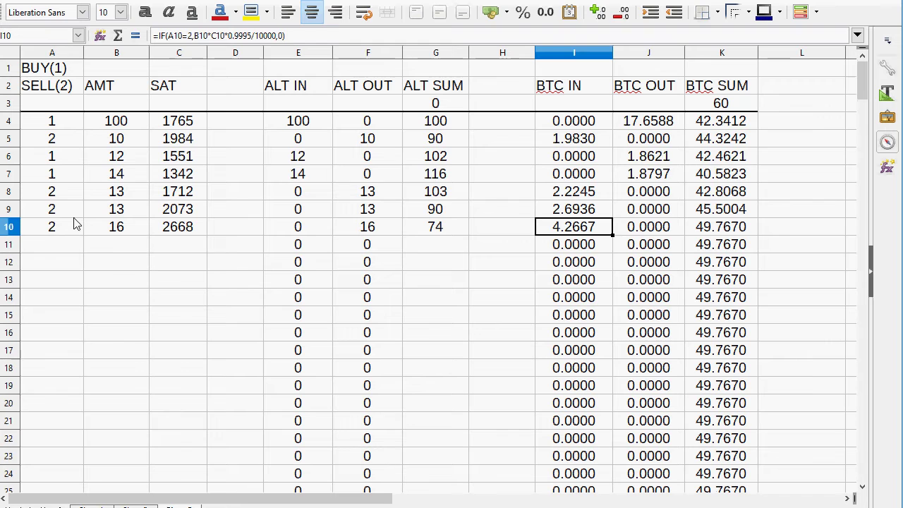
key("Up")
key("Down")
key("Left")
key("Left")
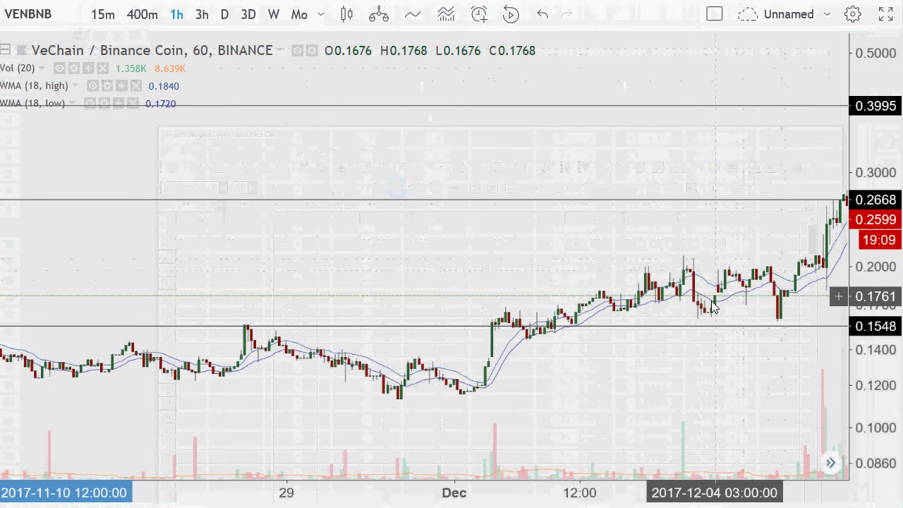
- Switch back to the chart and raise the lower ray to about 0.1965, the middle to about 0.3686 and the upper to about 0.7340
scroll(713, 307, "down", 5)
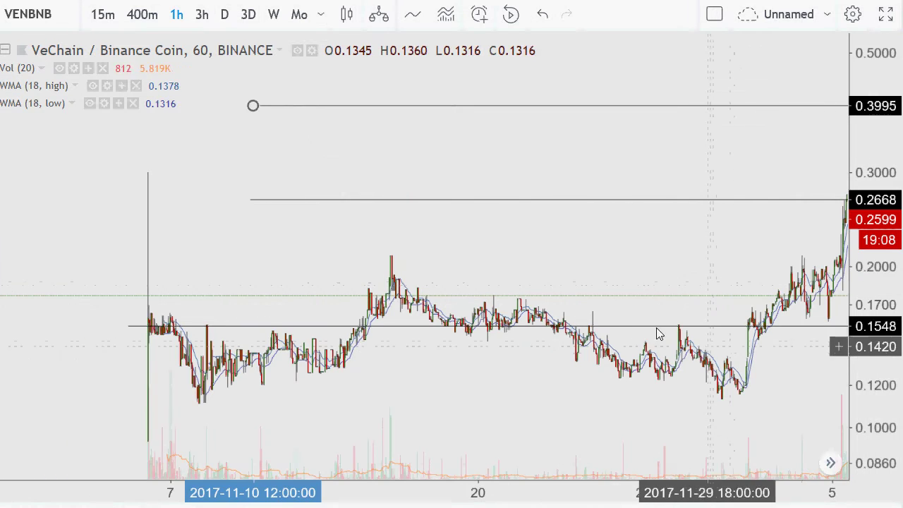
left_click_drag(648, 326, 631, 280)
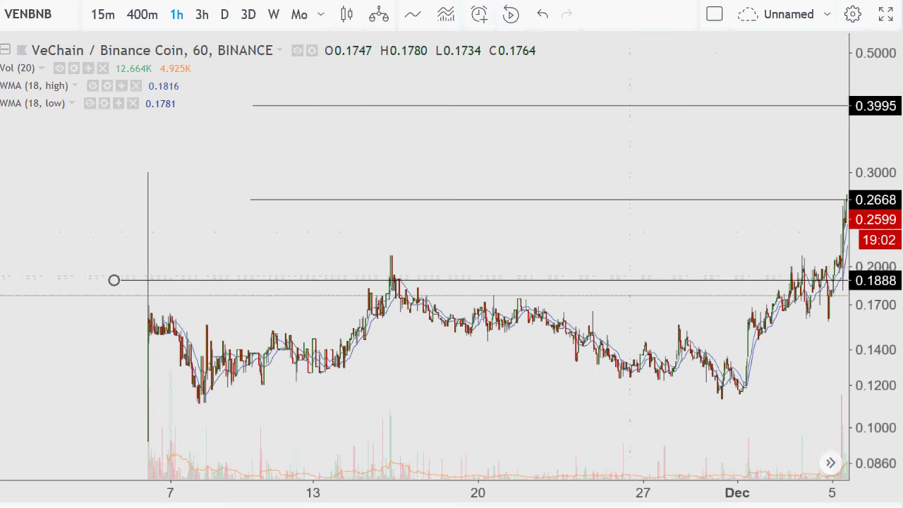
left_click_drag(713, 284, 712, 271)
left_click_drag(767, 198, 748, 144)
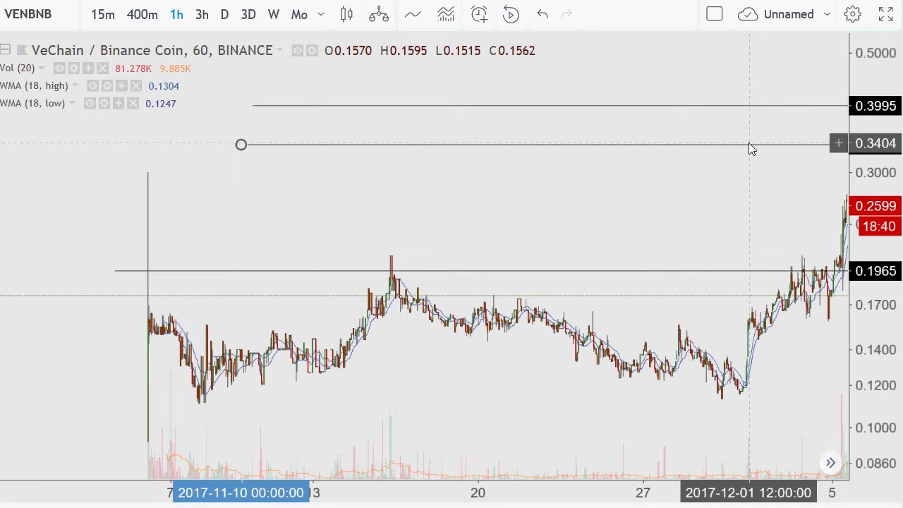
left_click_drag(750, 144, 762, 45)
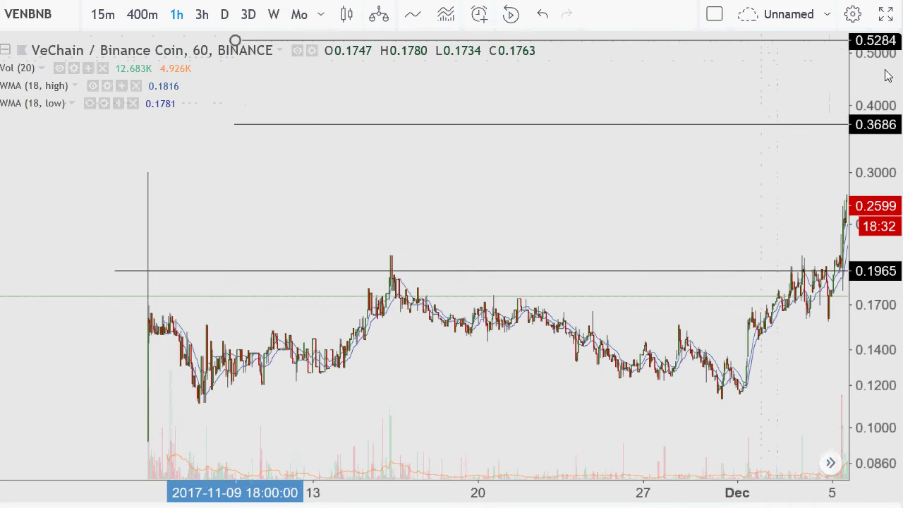
left_click_drag(784, 122, 765, 74)
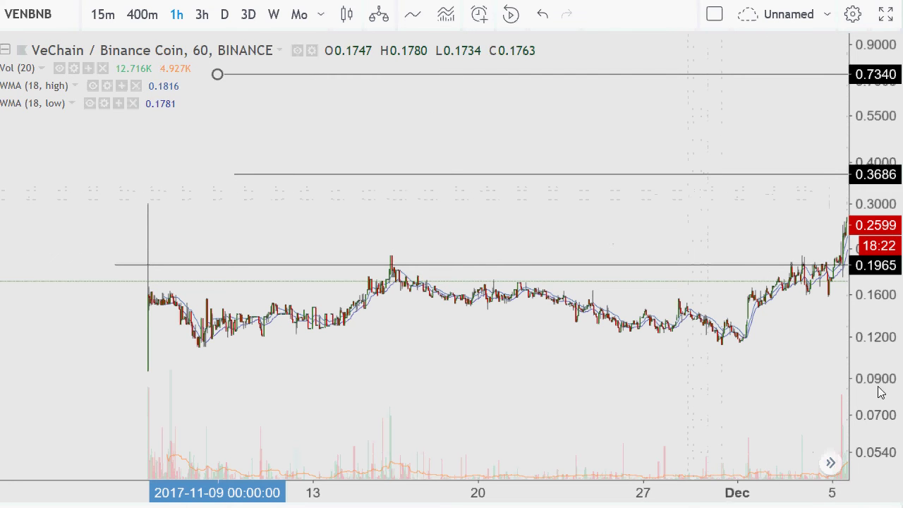
- Advance the chart past 6 December, switch to the spreadsheet and log a buy (1) of 20 coins at 1965 in row 11
left_click_drag(873, 365, 847, 318)
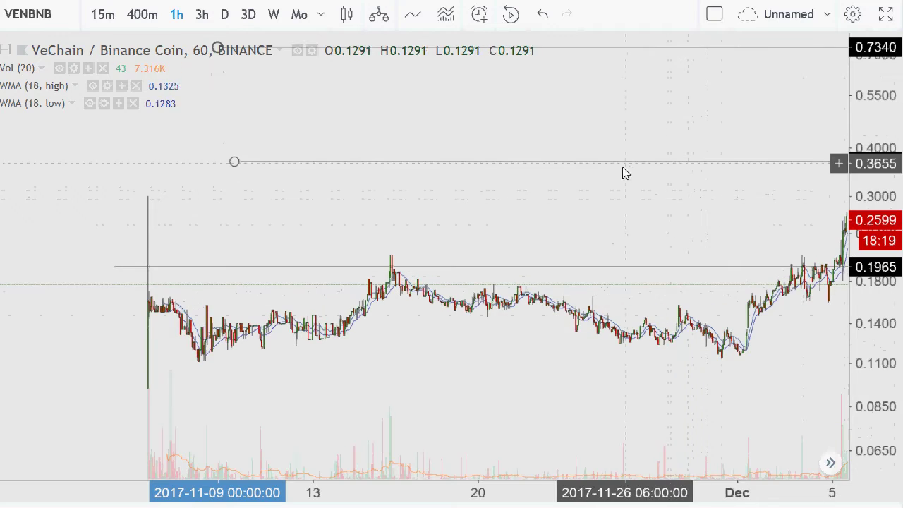
left_click_drag(619, 230, 596, 304)
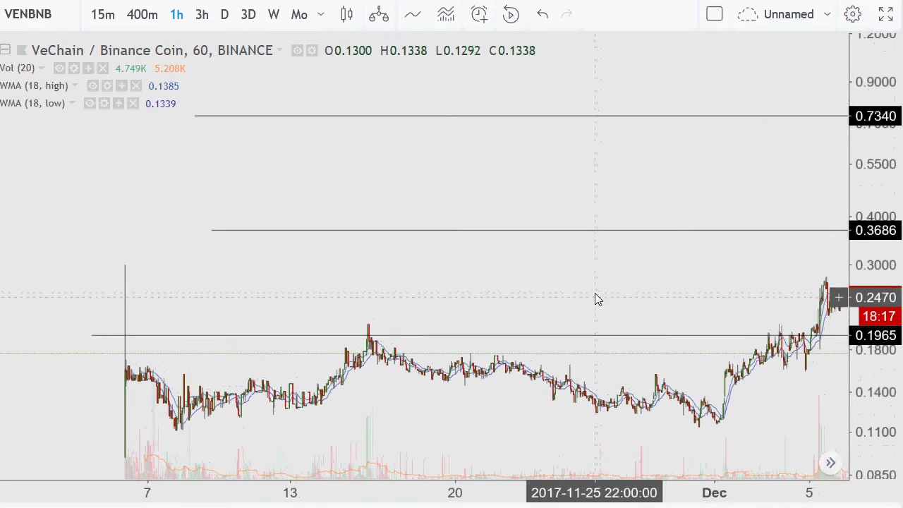
left_click_drag(672, 281, 651, 294)
scroll(649, 287, "up", 4)
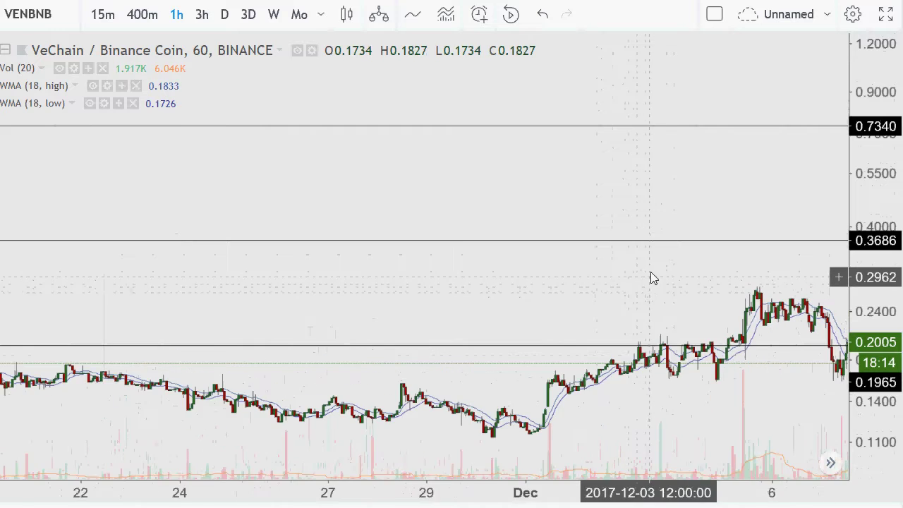
scroll(650, 277, "up", 2)
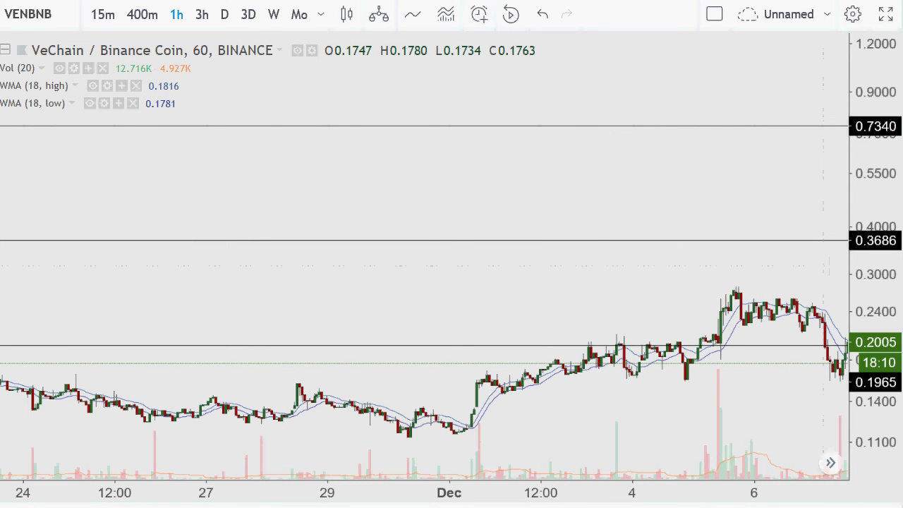
key("alt+Tab")
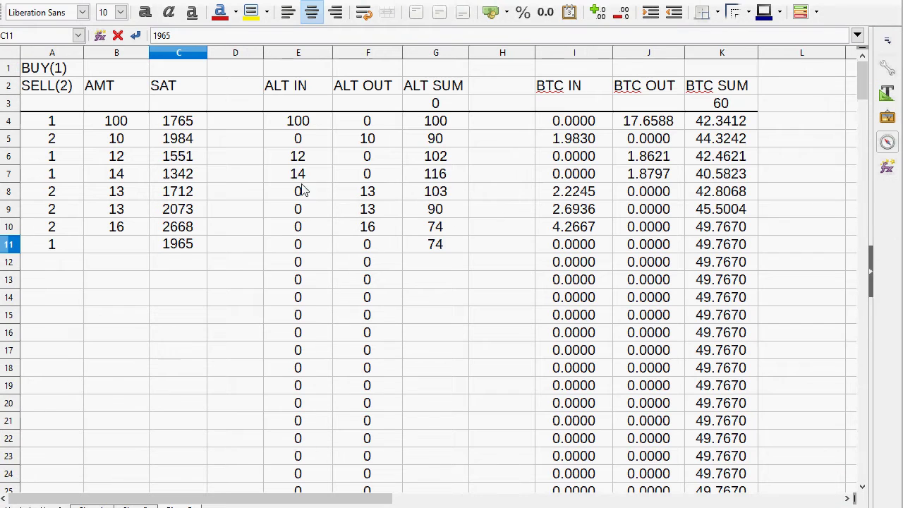
left_click(94, 405)
left_click(575, 233)
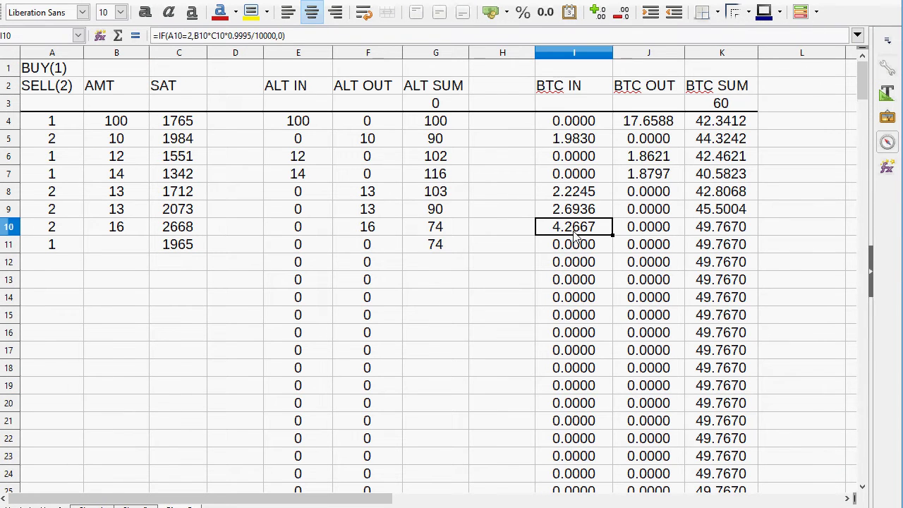
left_click(116, 252)
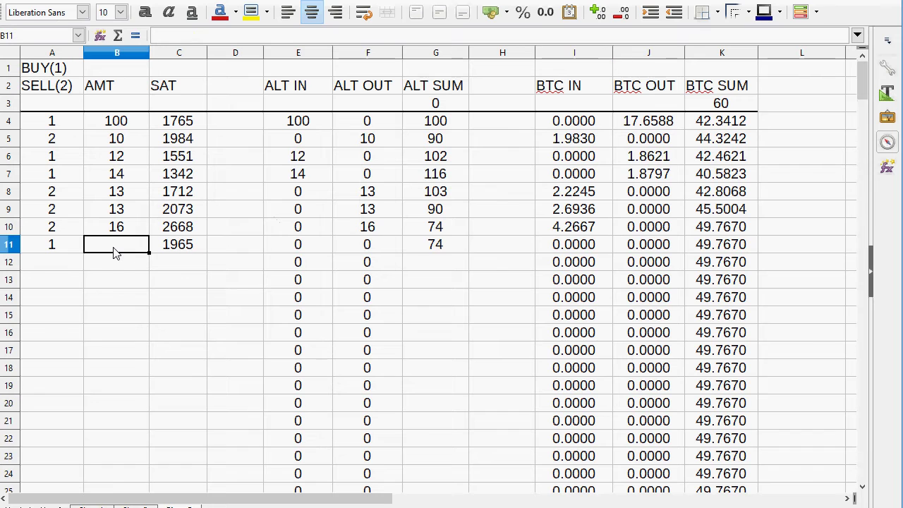
type("20")
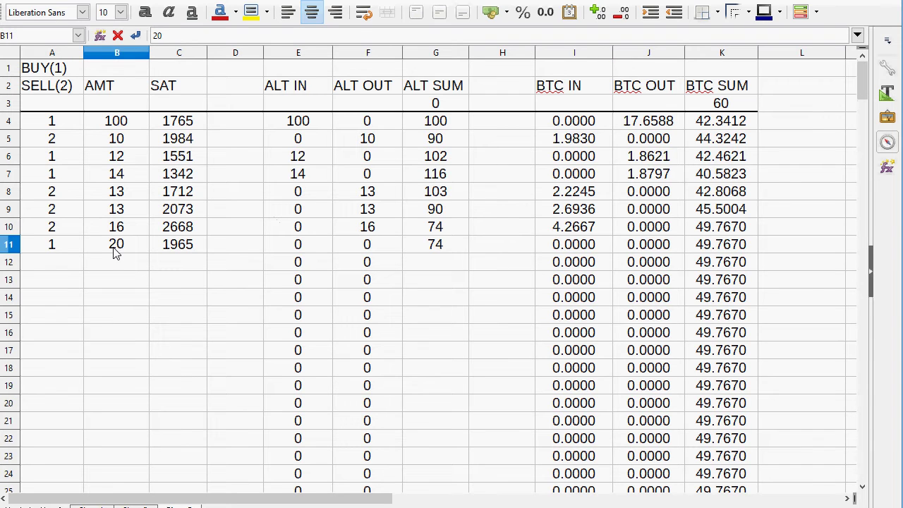
key("Tab")
- Check the ALT SUM coin balance of the row 11 buy
key("Right")
key("Right")
key("Right")
key("Right")
key("Left")
key("Left")
key("Left")
key("Left")
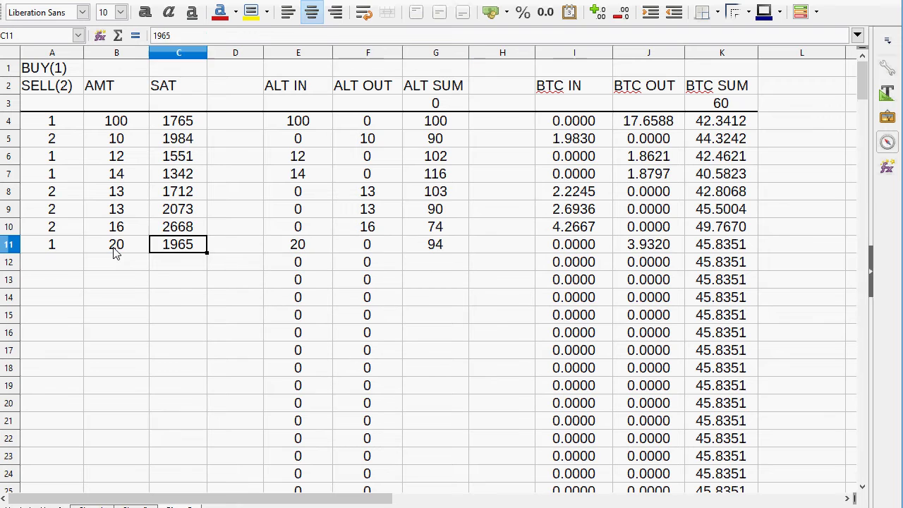
key("Left")
key("Left")
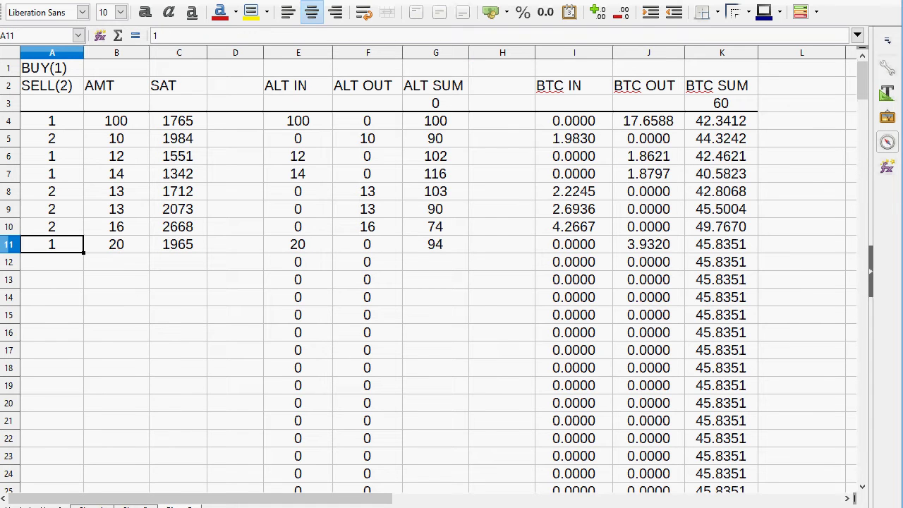
- Switch back to the chart and lower the bottom ray to about 0.1454, the middle to about 0.2557 and the top to about 0.4741
key("alt+Tab")
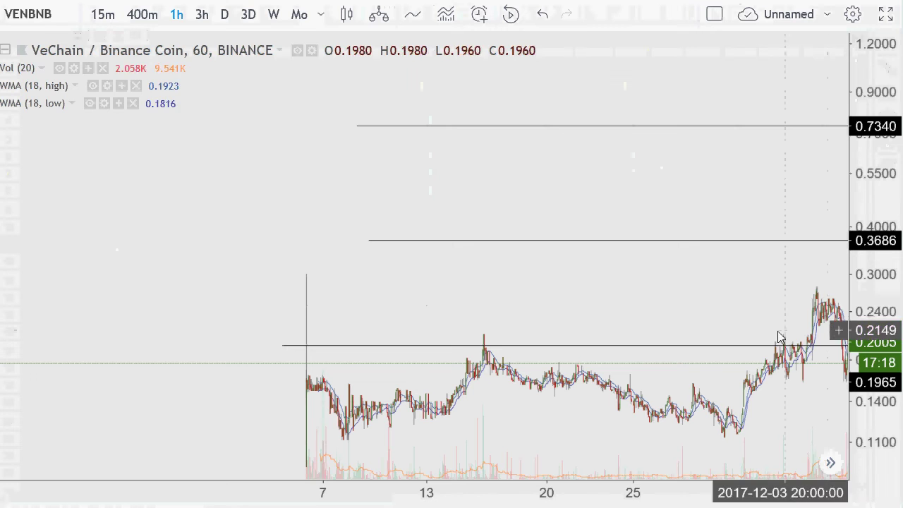
left_click_drag(731, 347, 731, 396)
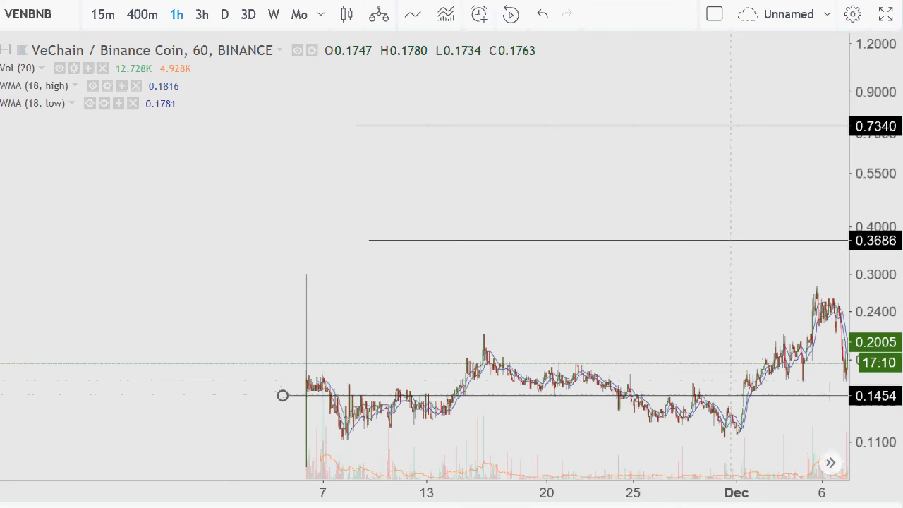
scroll(740, 317, "up", 4)
scroll(740, 316, "up", 3)
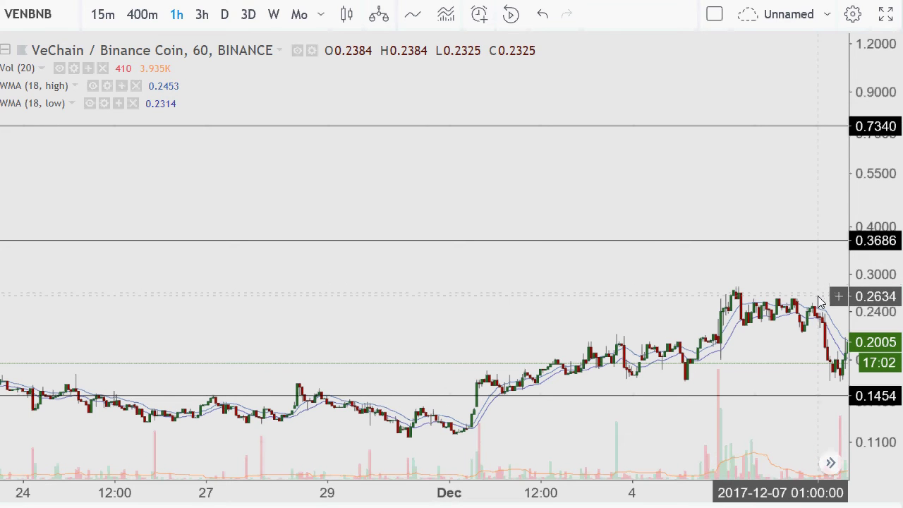
left_click_drag(721, 241, 741, 305)
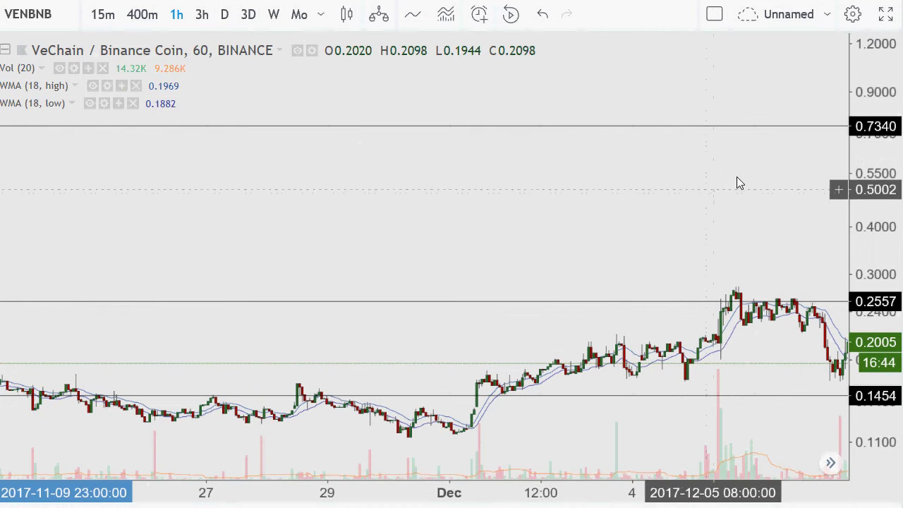
left_click_drag(741, 126, 738, 199)
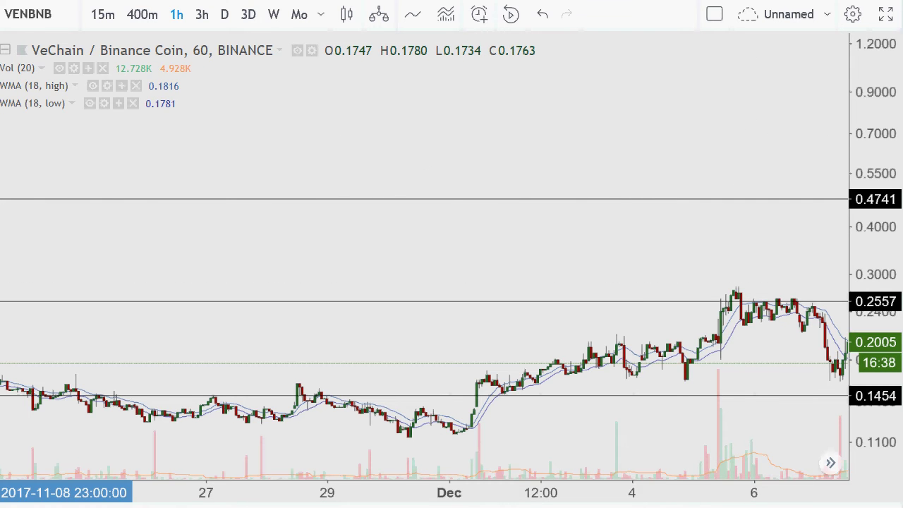
- Follow the hourly candles from 7 to 13 December and examine whether price reaches the upper or lower ray
left_click_drag(678, 268, 611, 276)
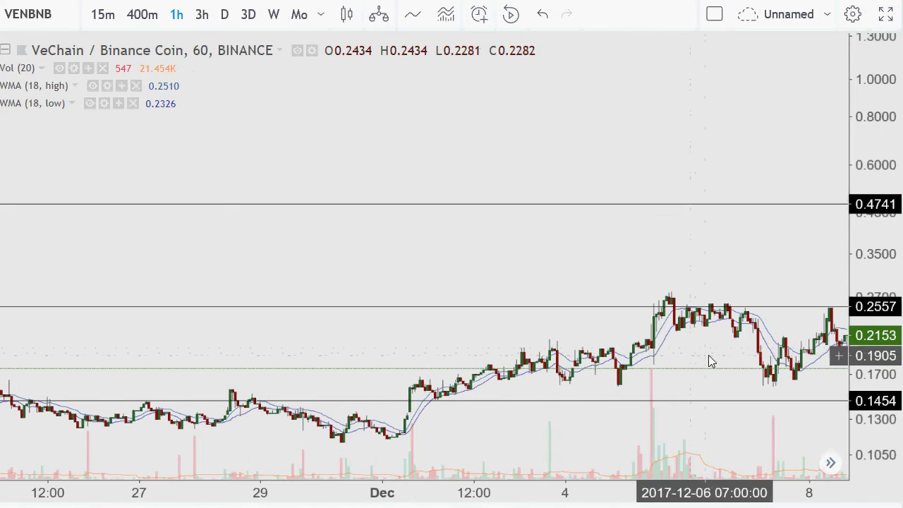
scroll(697, 322, "up", 5)
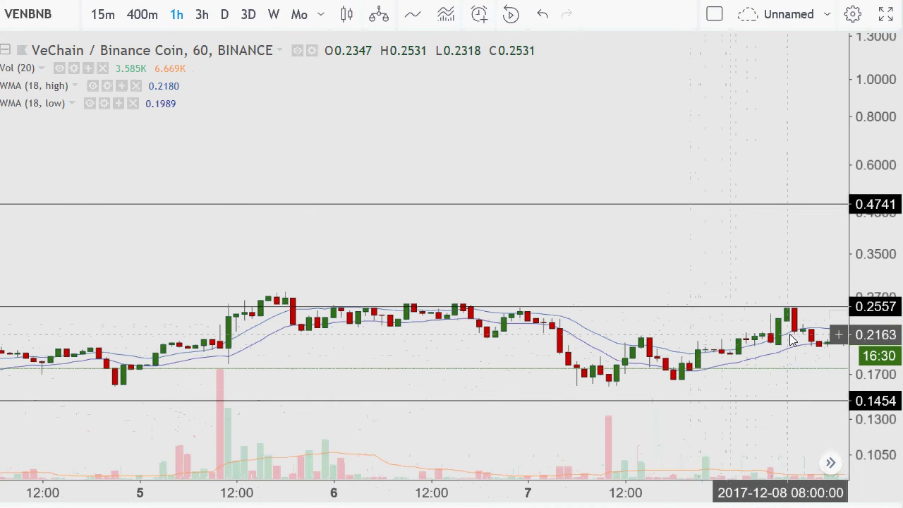
left_click_drag(782, 282, 484, 278)
left_click_drag(688, 271, 501, 275)
left_click_drag(776, 271, 680, 272)
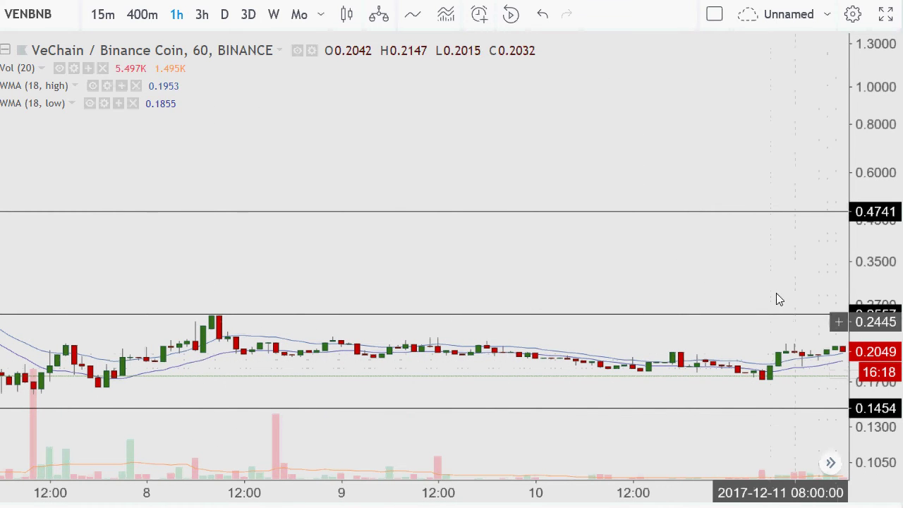
left_click_drag(762, 269, 518, 276)
left_click_drag(778, 286, 562, 272)
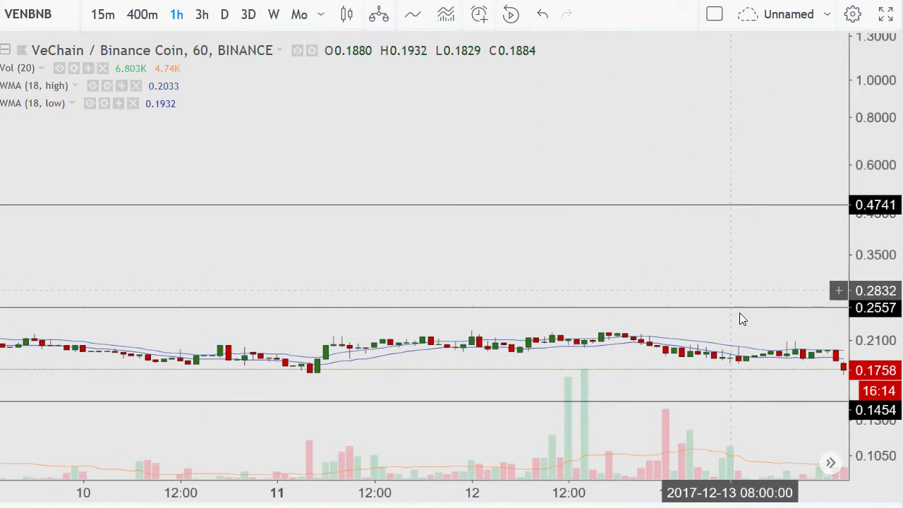
- In the trade spreadsheet, enter 18 in B12 as the amount for the sell at 2557
left_click_drag(756, 365, 508, 333)
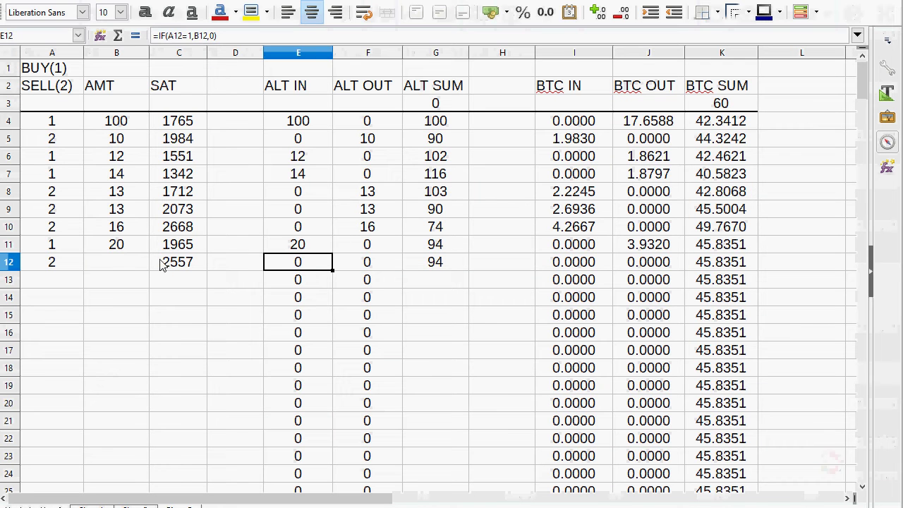
left_click(113, 265)
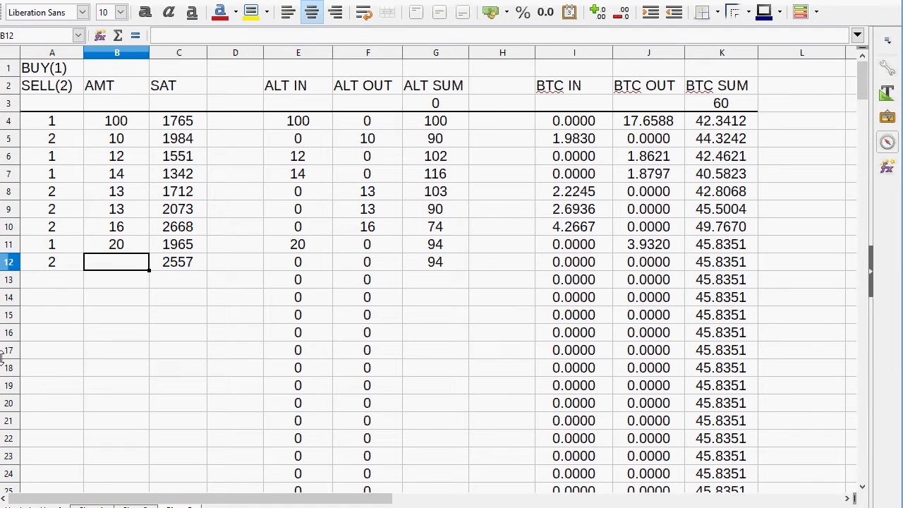
type("18")
key("Tab")
key("Tab")
key("Tab")
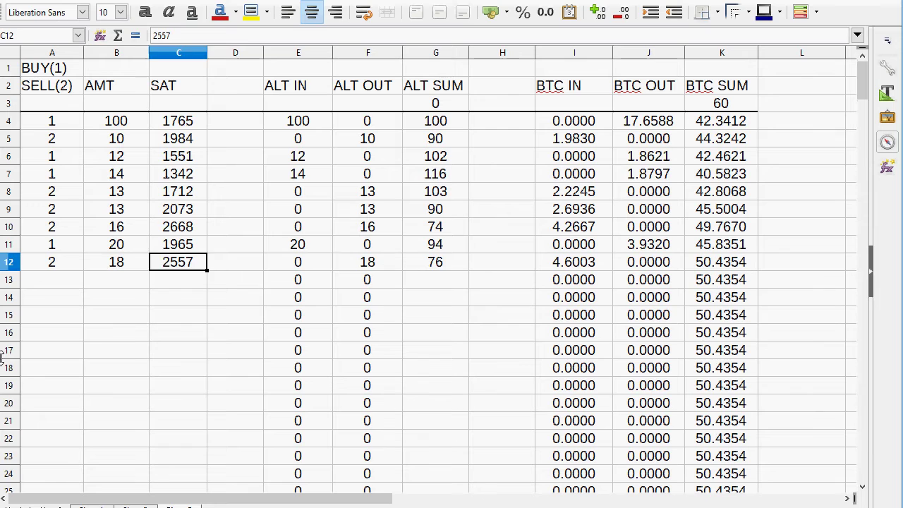
- Check the ALT OUT, ALT SUM and BTC IN values across row 12 for the entered sell amount
key("Right")
key("Right")
key("Right")
key("Right")
key("Left")
key("Left")
key("Left")
key("Left")
key("Left")
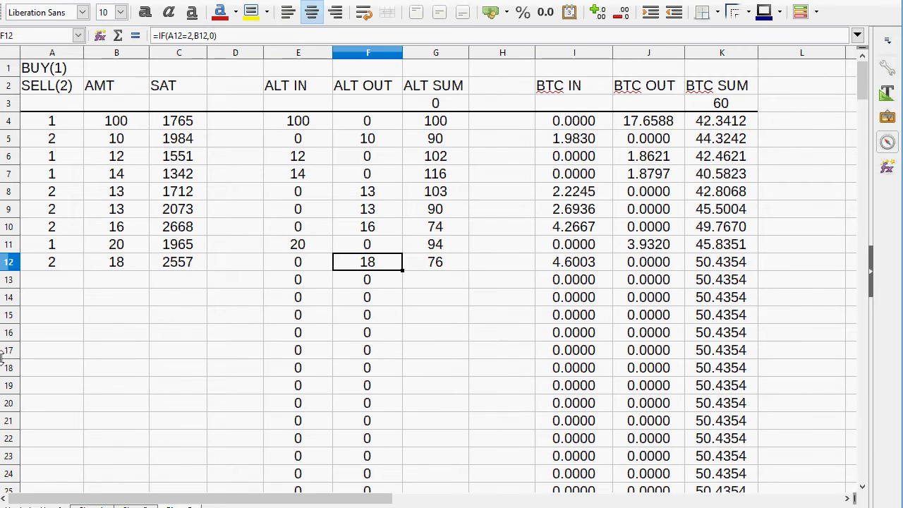
key("Left")
key("Left")
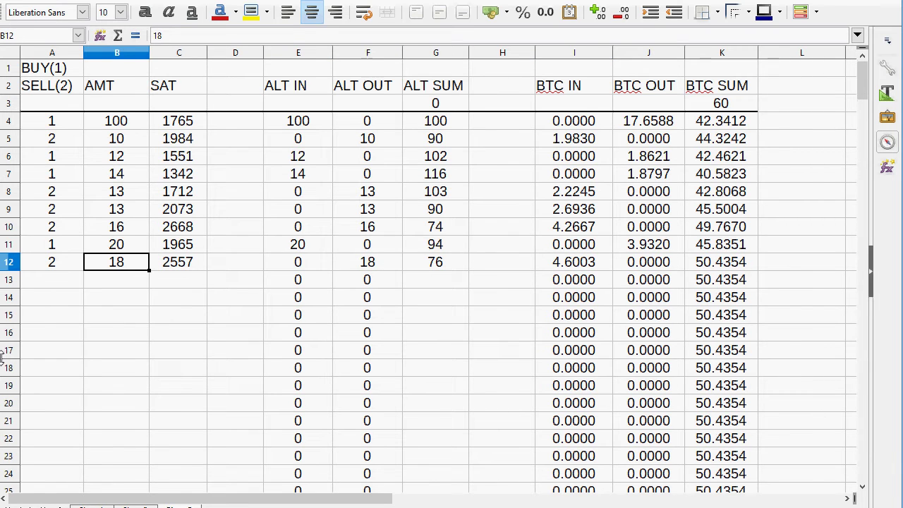
- Compare with the earlier sell amount in B10 and set the amount in B12 to 16
key("Up")
key("Up")
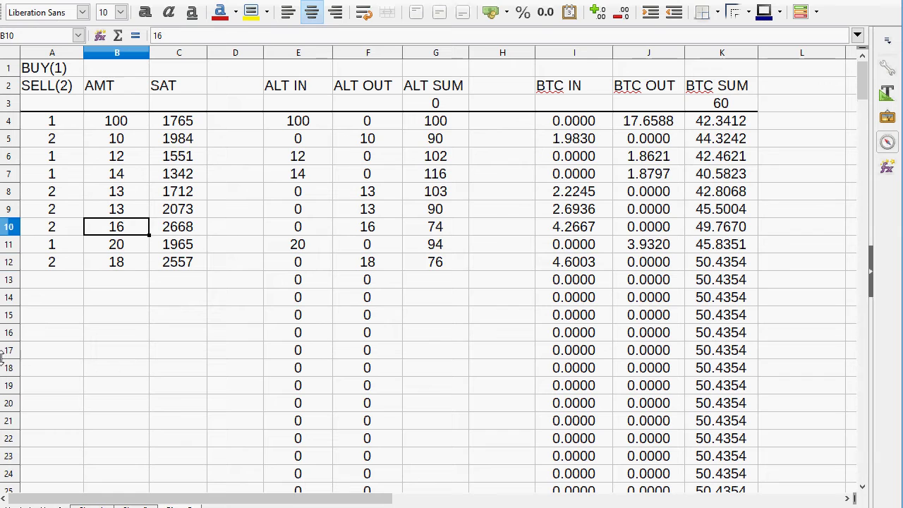
key("Down")
key("Down")
type("16")
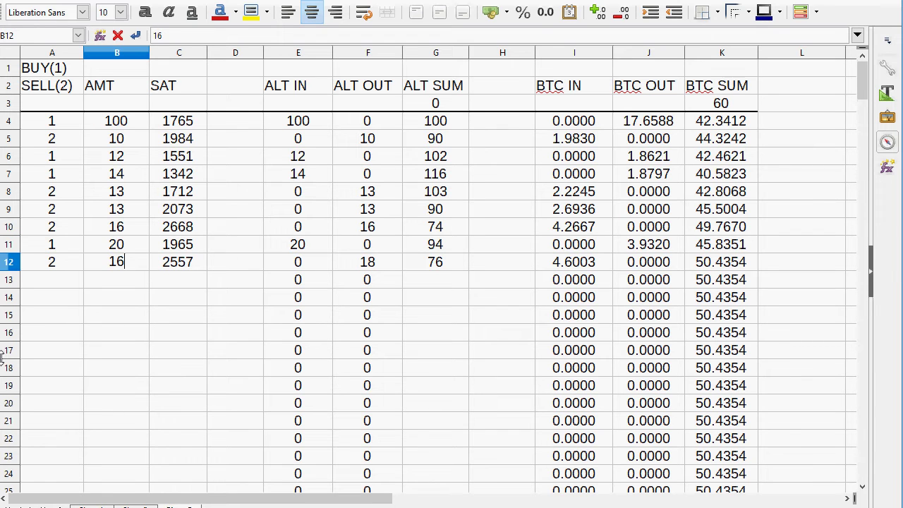
key("Right")
- Review the amounts and prices in rows 9 to 12 and the ALT columns of row 12
key("Up")
key("Up")
key("Up")
key("Down")
key("Down")
key("Left")
key("Right")
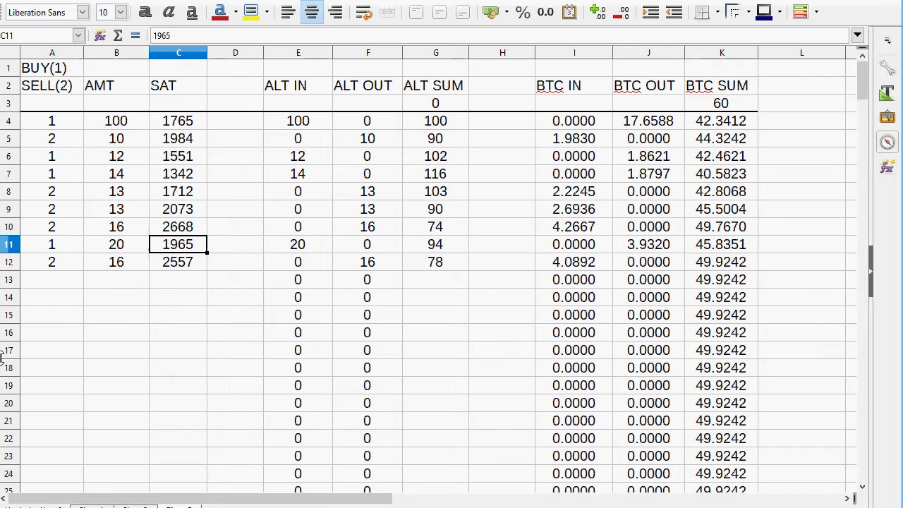
key("Down")
key("Left")
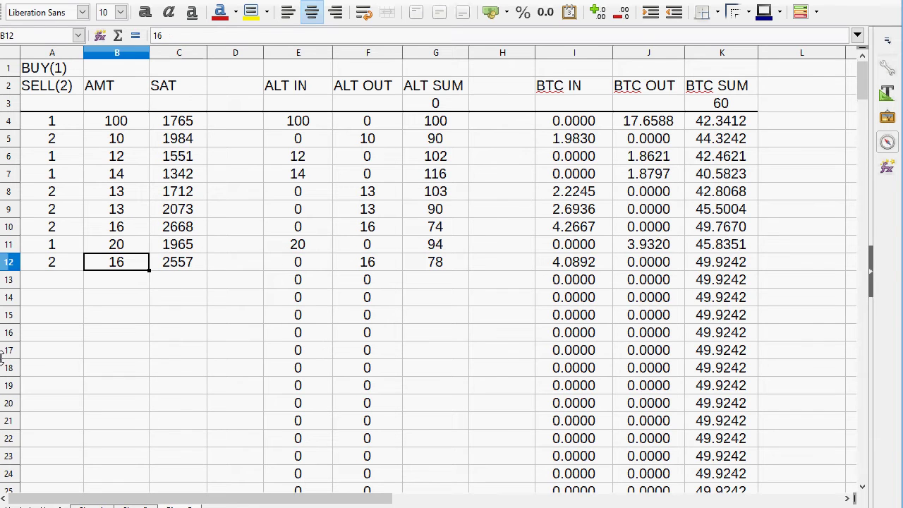
key("Right")
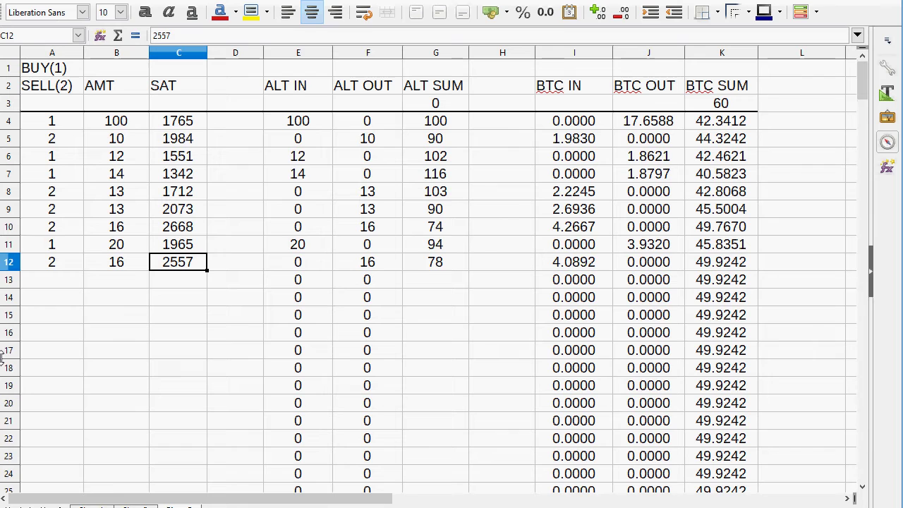
key("Right")
key("Right")
key("Right")
key("Right")
key("Right")
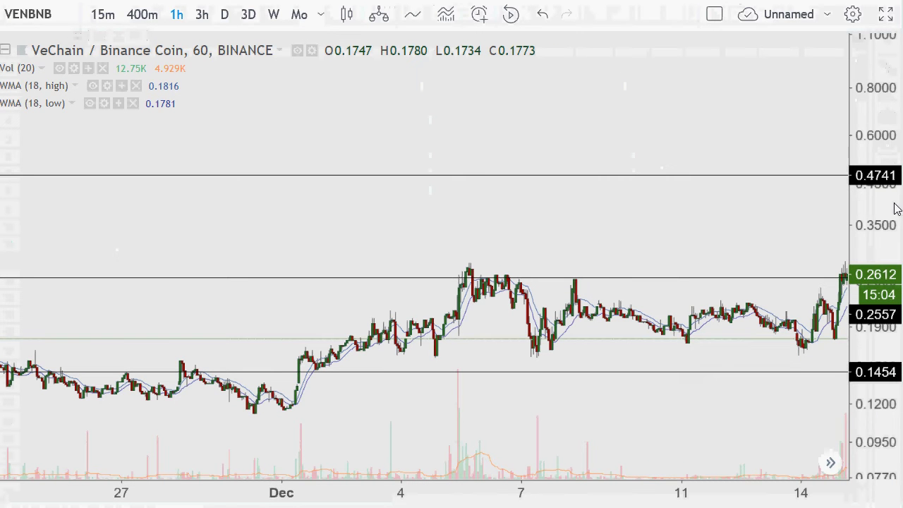
- Switch to the VENBNB chart and raise the horizontal line at 0.2557 to 0.3565
left_click_drag(654, 279, 661, 235)
scroll(595, 282, "down", 2)
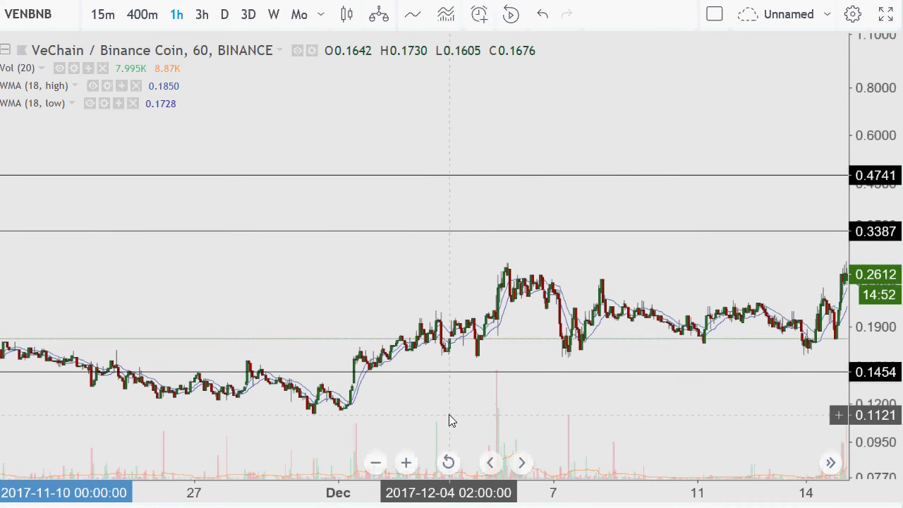
left_click_drag(671, 230, 675, 224)
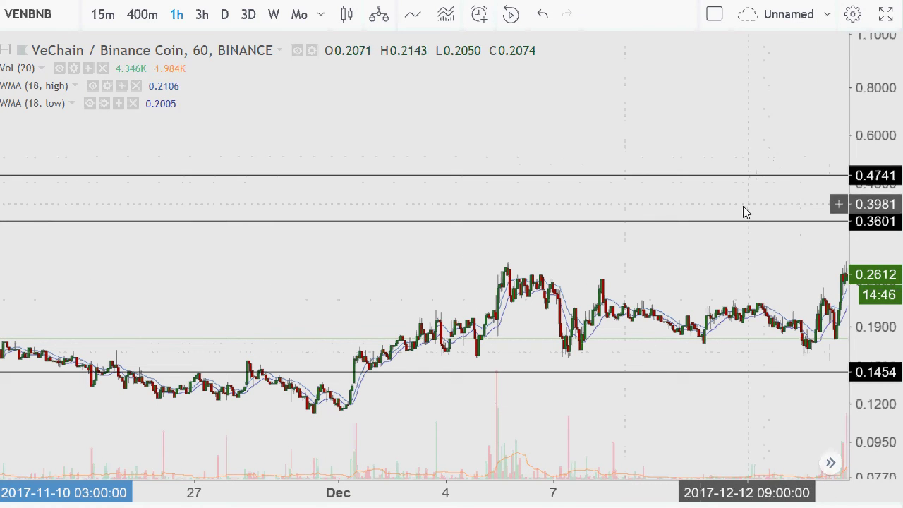
left_click_drag(736, 221, 736, 222)
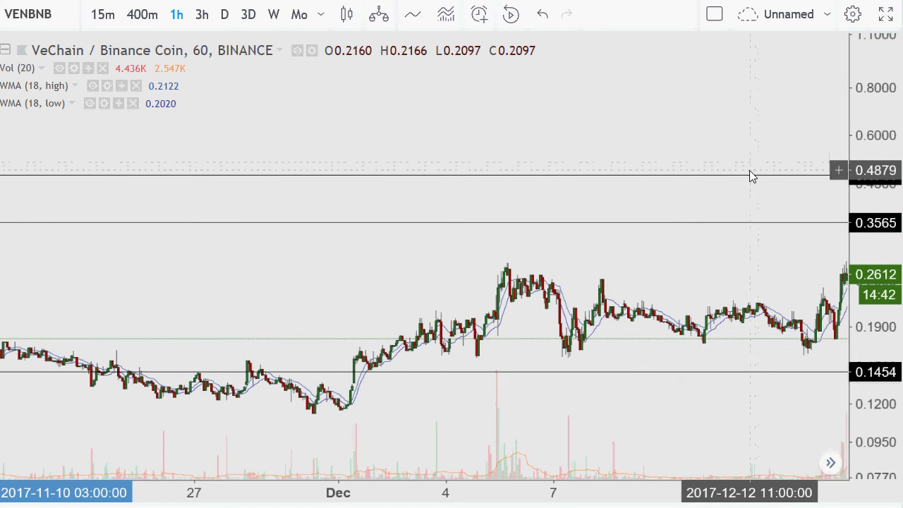
- Raise the uppermost horizontal line to 0.7428 and place the lowest line at 0.2092
left_click_drag(744, 178, 750, 99)
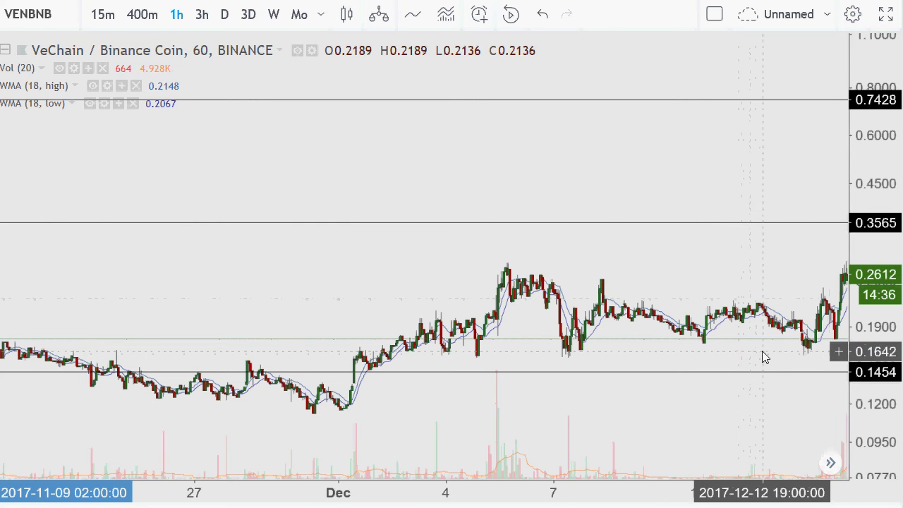
left_click_drag(755, 377, 752, 421)
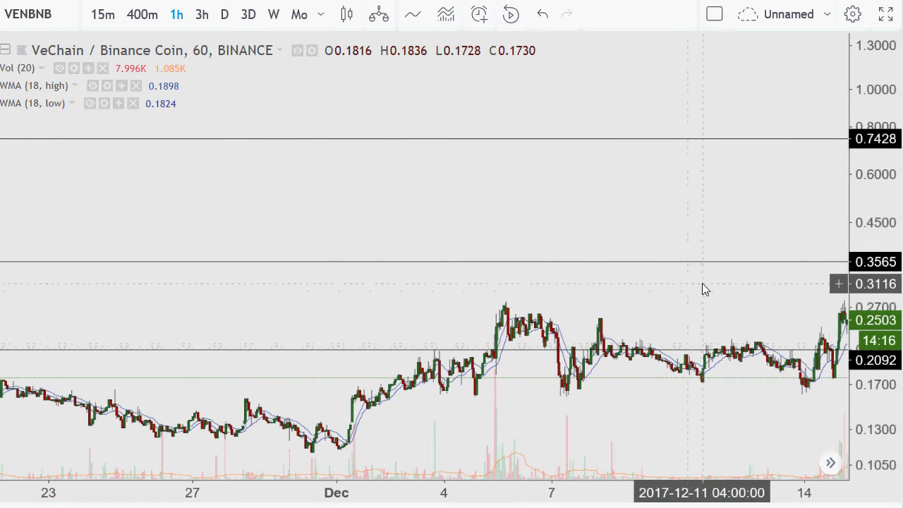
scroll(719, 285, "up", 3)
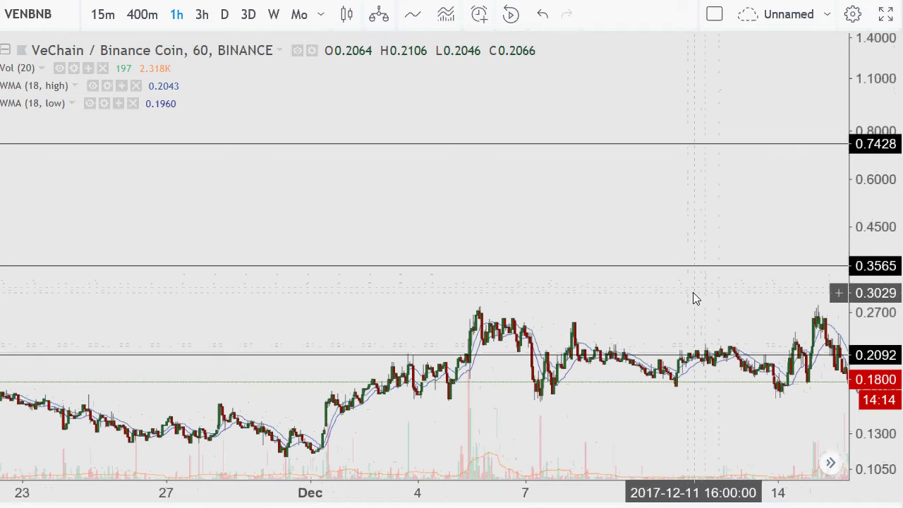
scroll(701, 296, "up", 5)
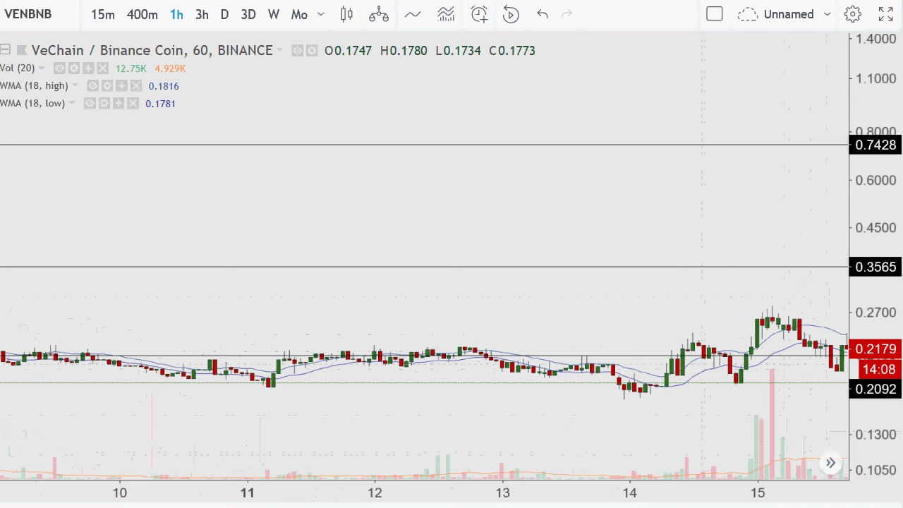
- Switch to the trade spreadsheet, try amounts of 20 and 18 in B13 for the buy at 2092, and settle on 19
key("alt+Tab")
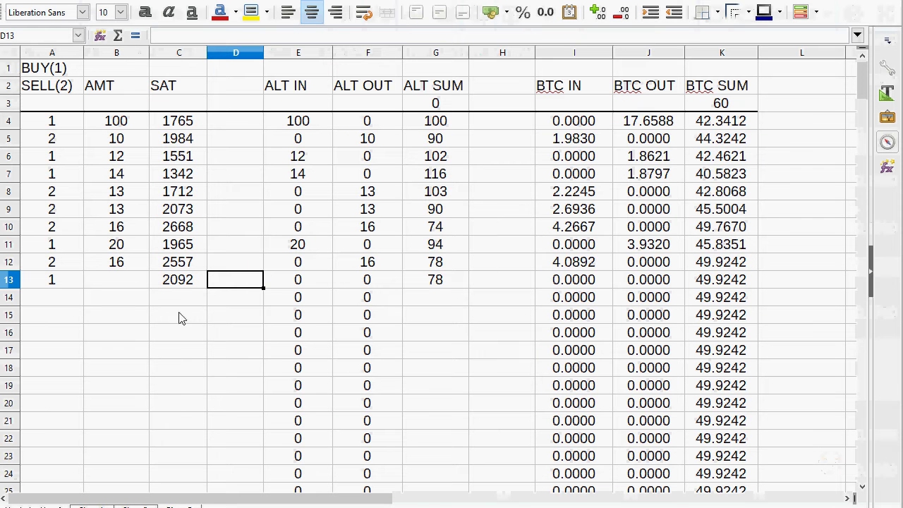
left_click(117, 284)
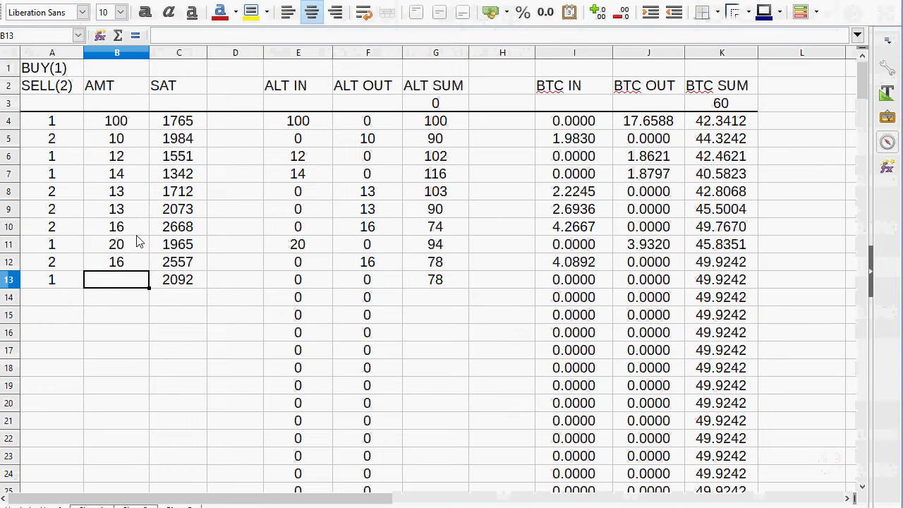
type("20")
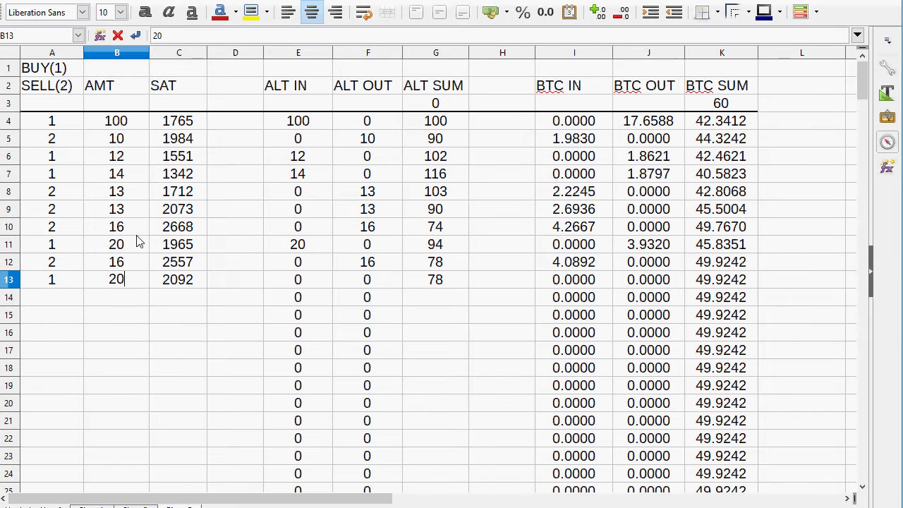
key("Tab")
key("Left")
type("18")
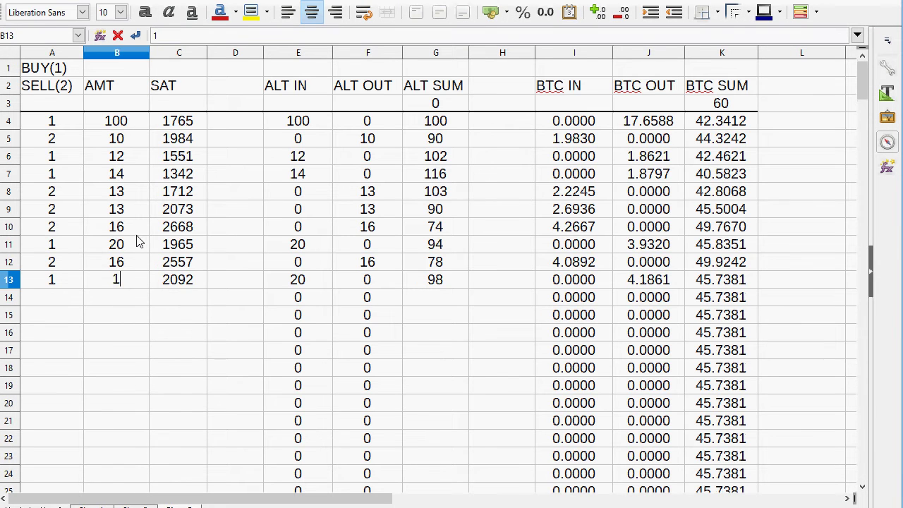
key("Tab")
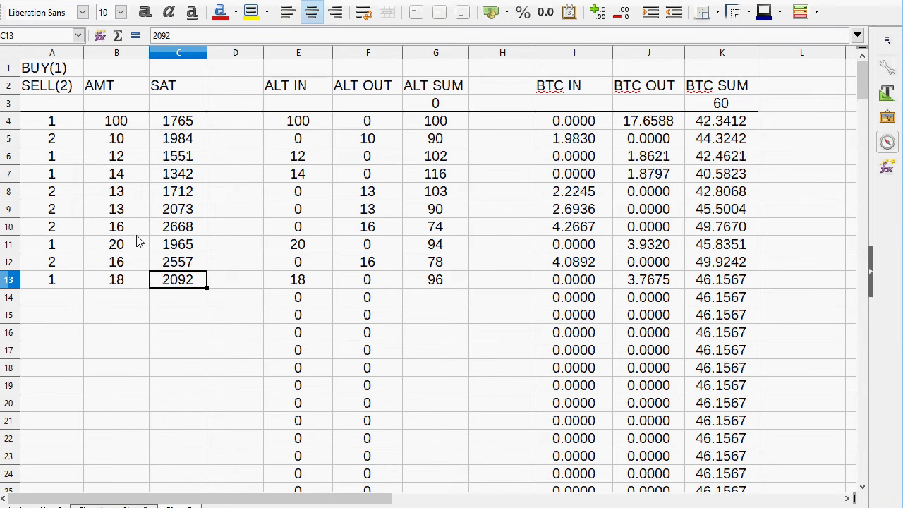
key("Left")
type("19")
key("Tab")
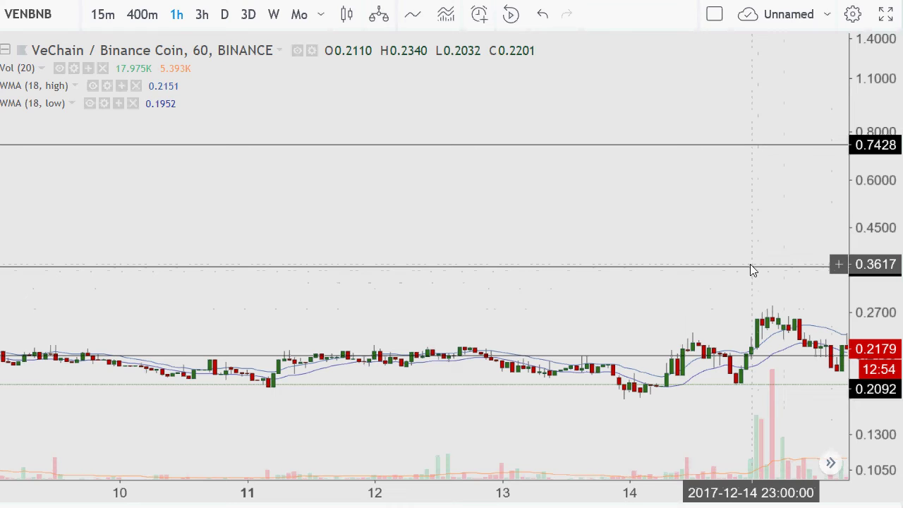
- Switch to the VENBNB chart and lower its three horizontal lines to 0.5504, 0.2677 and 0.1718
left_click_drag(750, 266, 749, 314)
left_click_drag(795, 134, 768, 193)
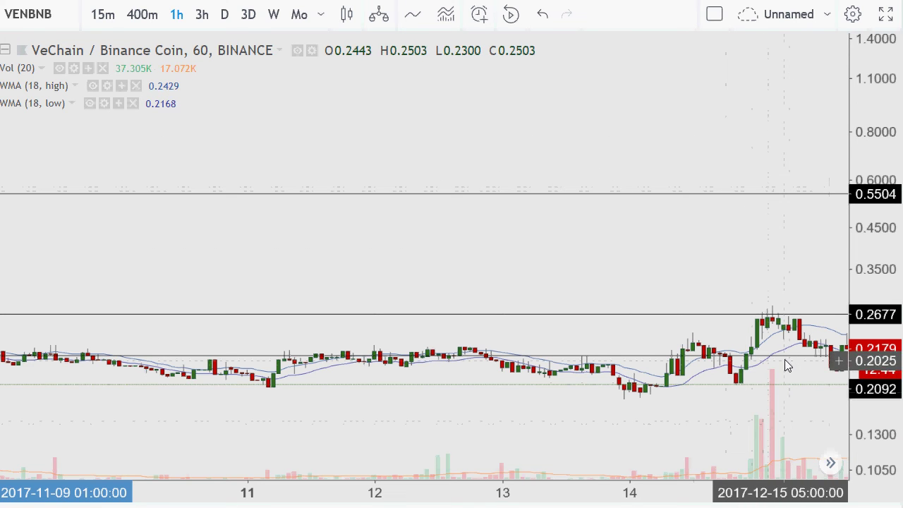
scroll(676, 381, "down", 5)
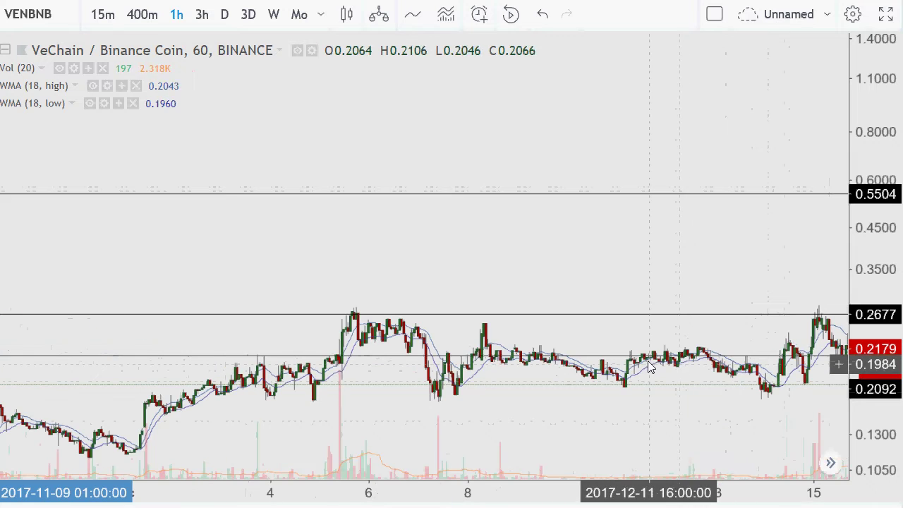
left_click(598, 365)
left_click_drag(597, 364, 591, 393)
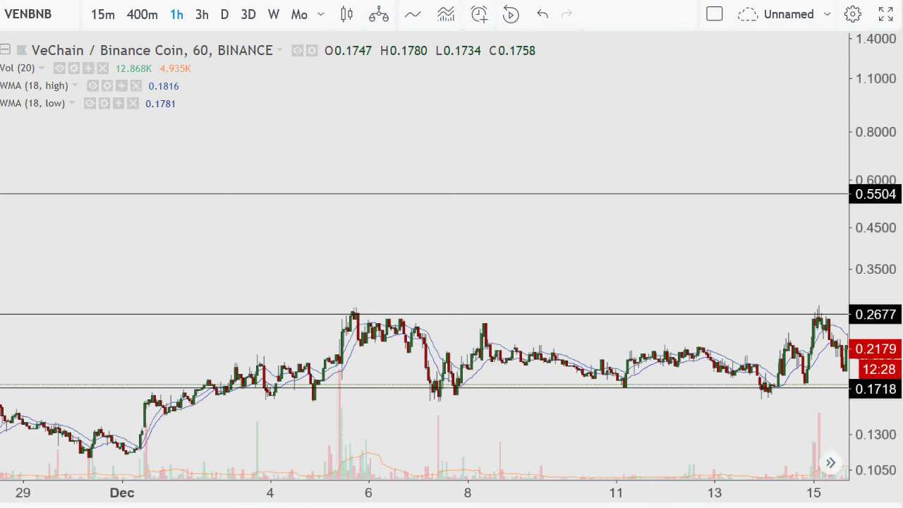
scroll(419, 350, "up", 6)
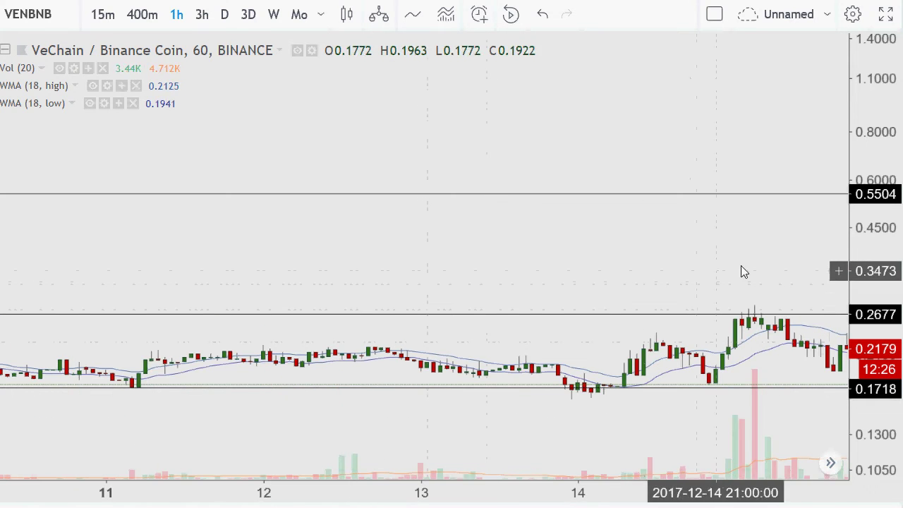
left_click_drag(785, 258, 550, 224)
left_click_drag(712, 307, 746, 316)
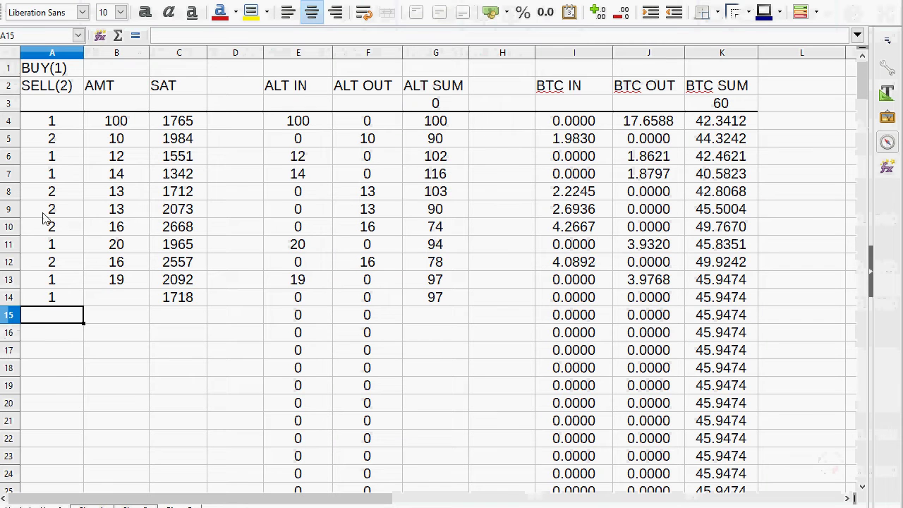
- In the trade spreadsheet, review the trades in rows 9 to 13 and enter 20 in B14 for the buy at 1718
left_click_drag(46, 210, 714, 210)
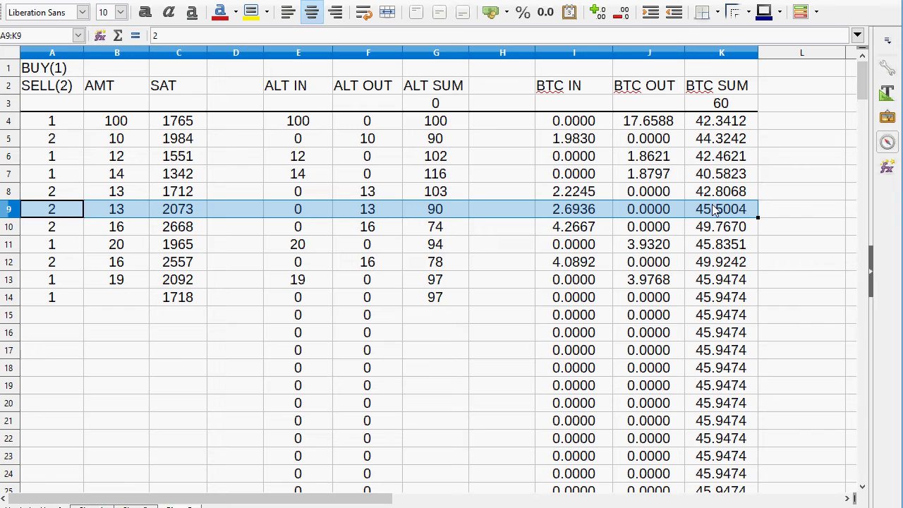
left_click_drag(61, 226, 116, 244)
left_click_drag(61, 263, 76, 277)
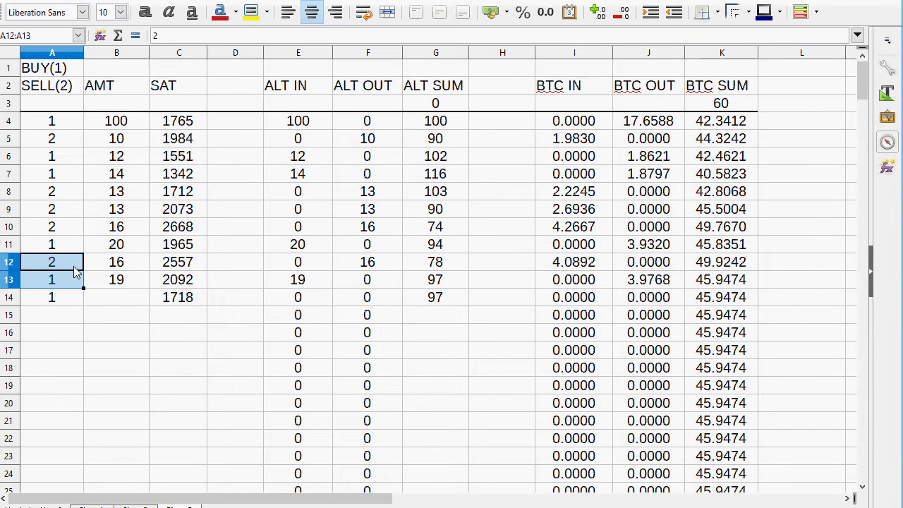
left_click_drag(53, 215, 577, 206)
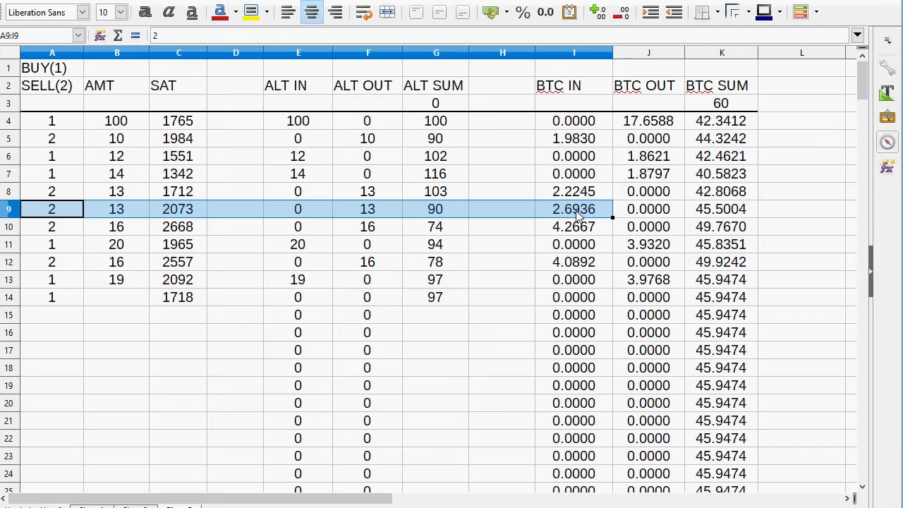
left_click(115, 305)
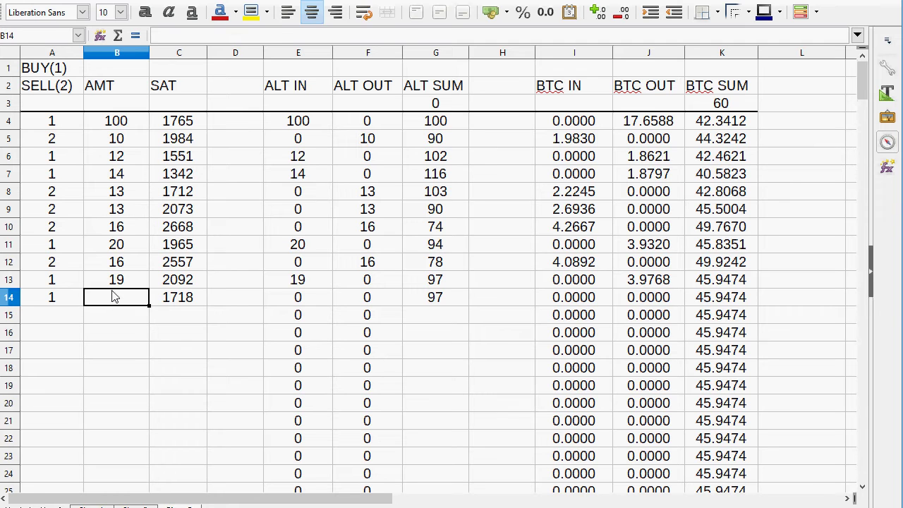
type("2")
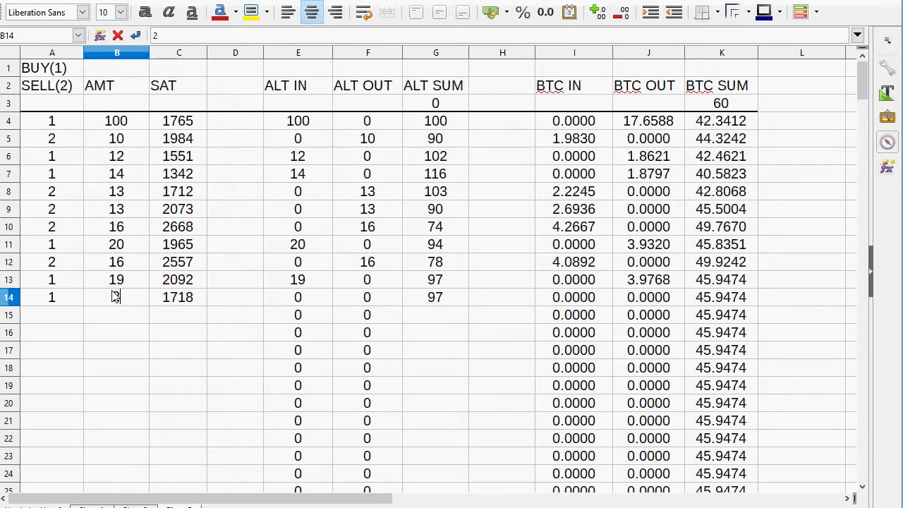
type("0")
key("Return")
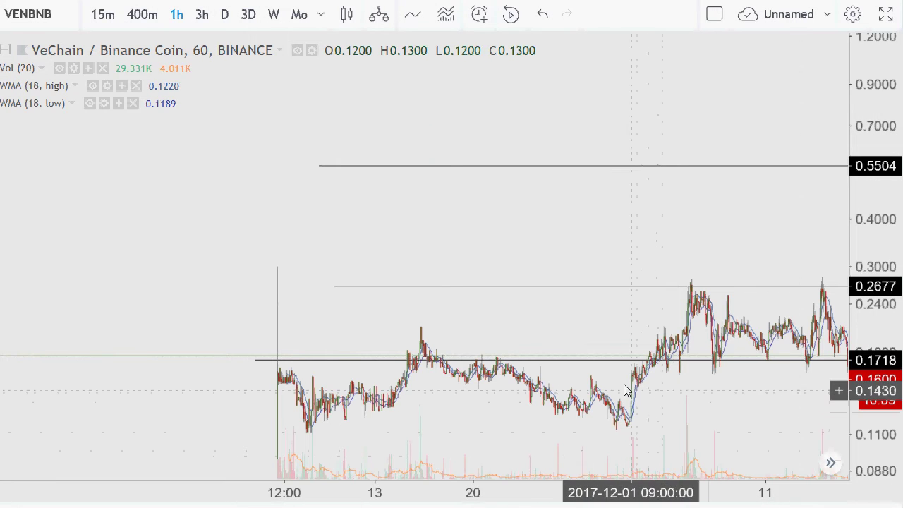
- Lower the lowest horizontal line on the VENBNB chart to 0.1444 and check the spreadsheet's trade list
left_click(595, 361)
left_click_drag(589, 360, 568, 388)
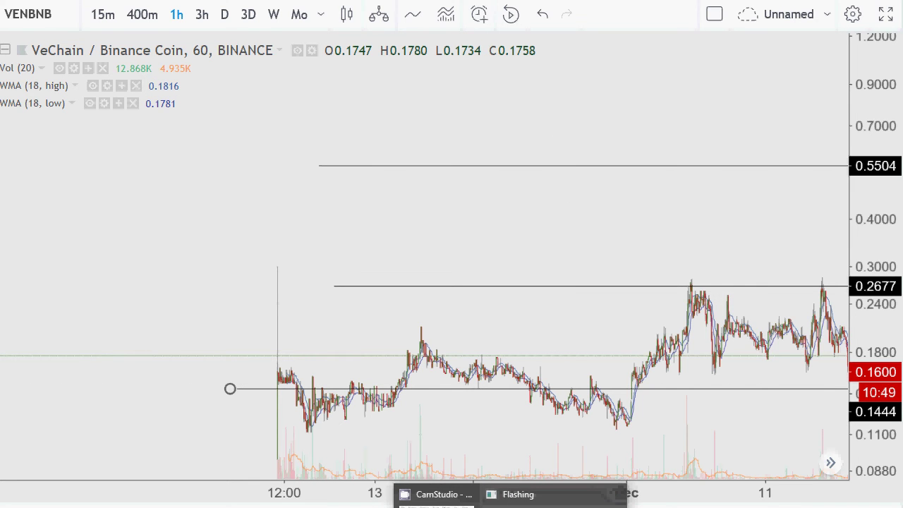
key("alt+Tab")
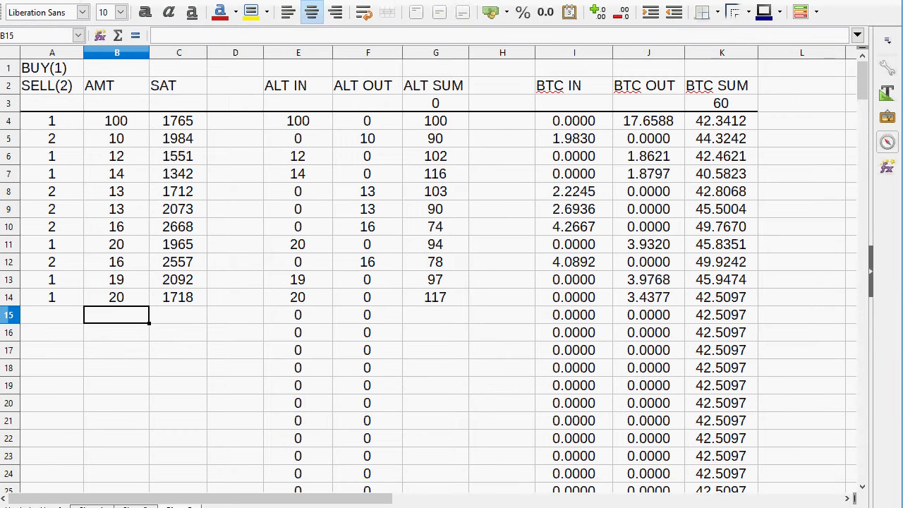
key("alt+Tab")
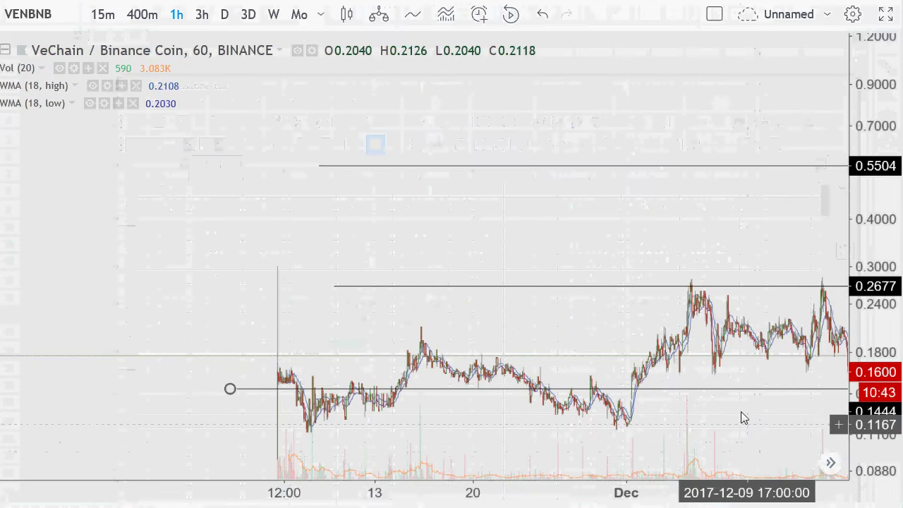
- Lower the middle horizontal line to 0.2066 and the uppermost line to 0.3643
scroll(734, 324, "up", 10)
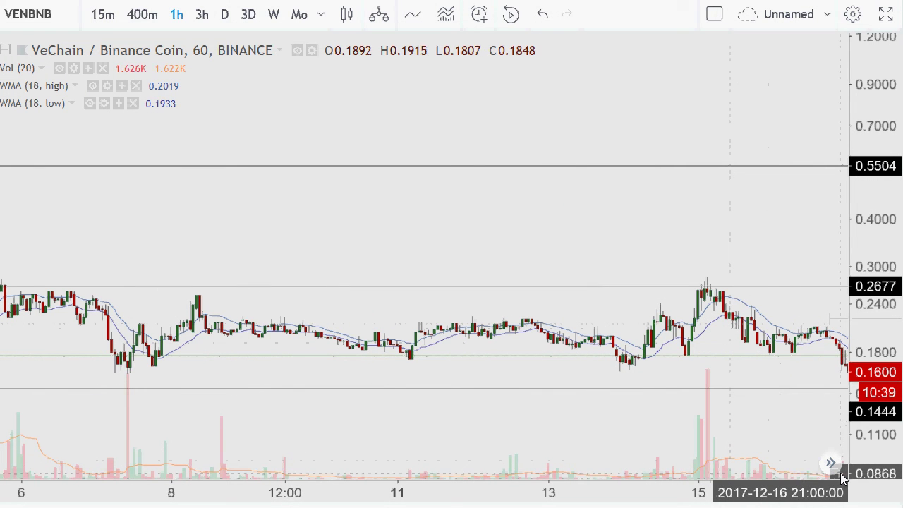
left_click(787, 287)
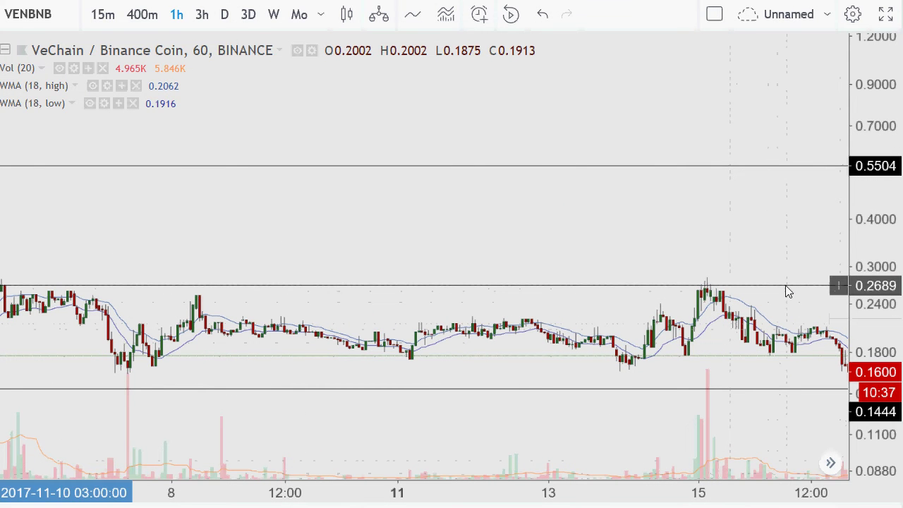
left_click_drag(788, 291, 791, 323)
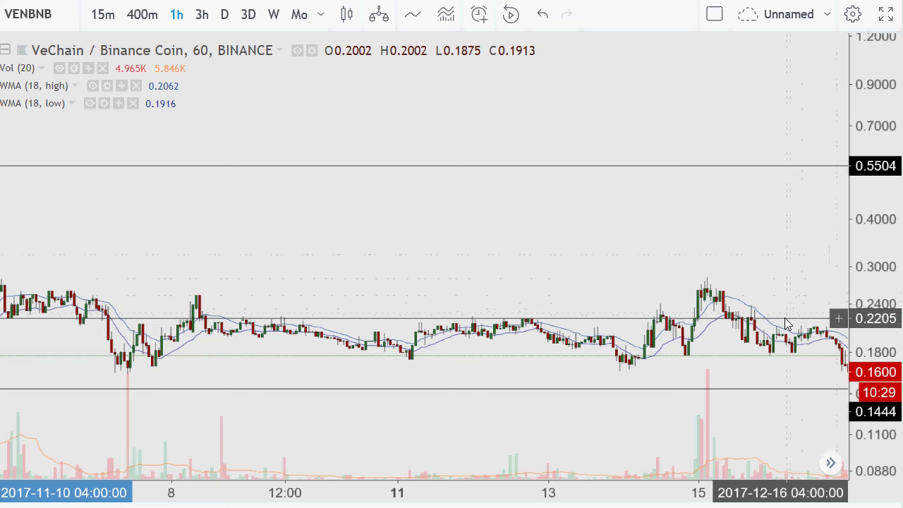
left_click_drag(785, 318, 785, 329)
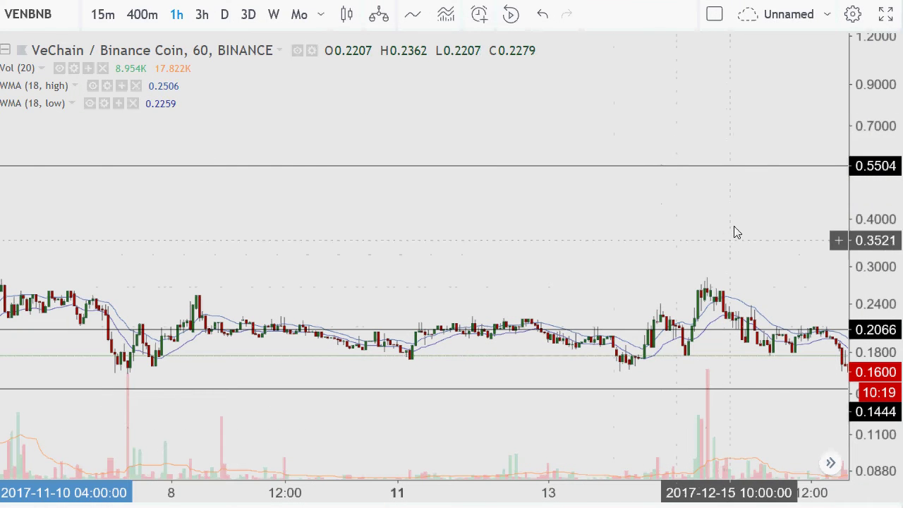
left_click_drag(730, 167, 730, 235)
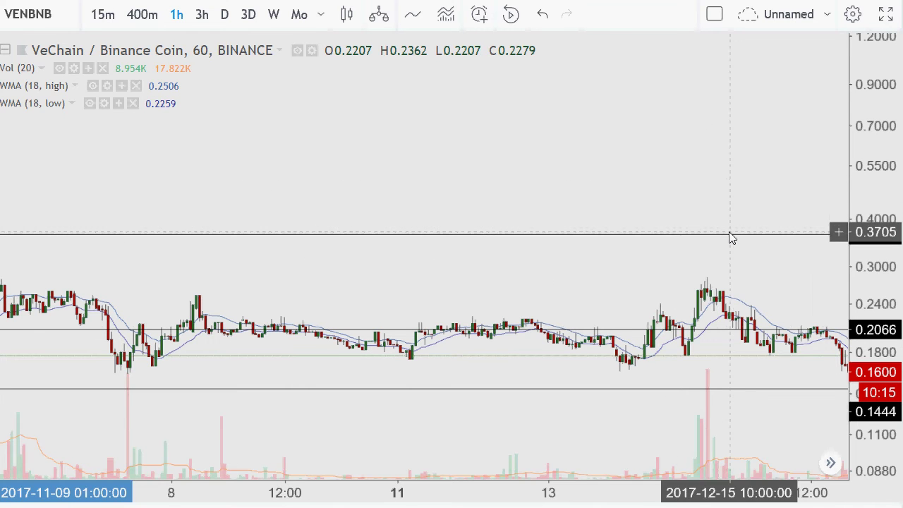
- Follow the price down to the lowest line and enter 23 in B15 of the trade spreadsheet for the buy at 1444
scroll(729, 235, "down", 5)
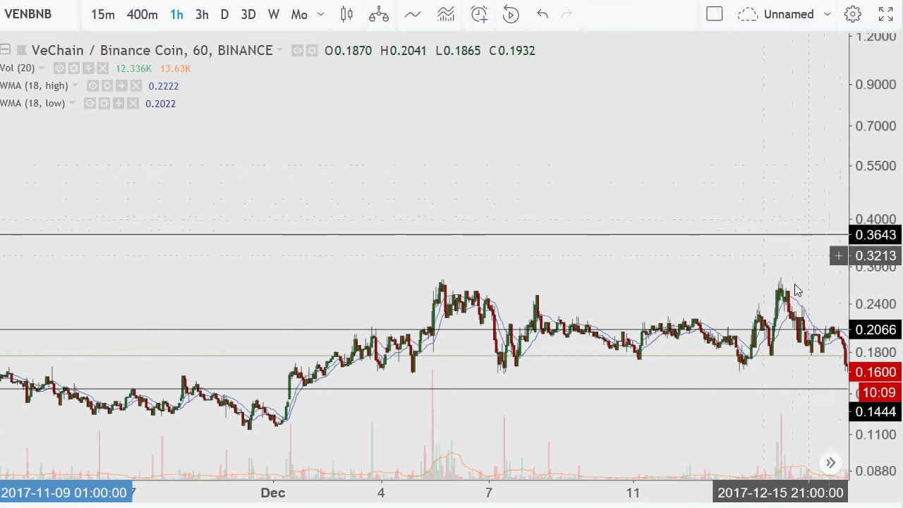
scroll(762, 314, "up", 3)
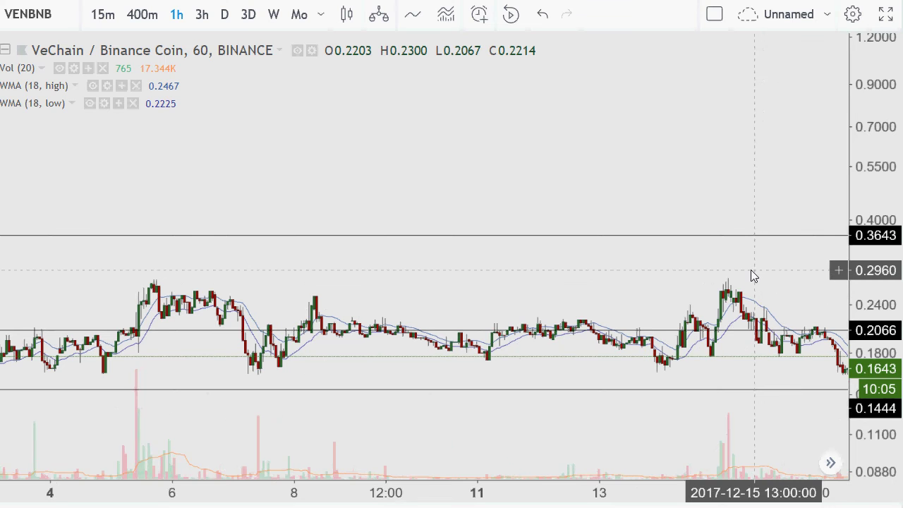
scroll(748, 277, "up", 2)
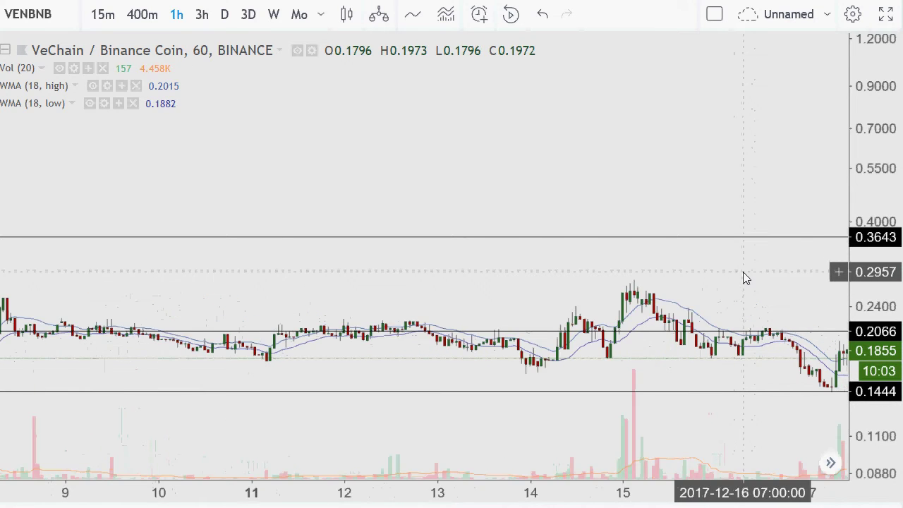
scroll(746, 277, "up", 2)
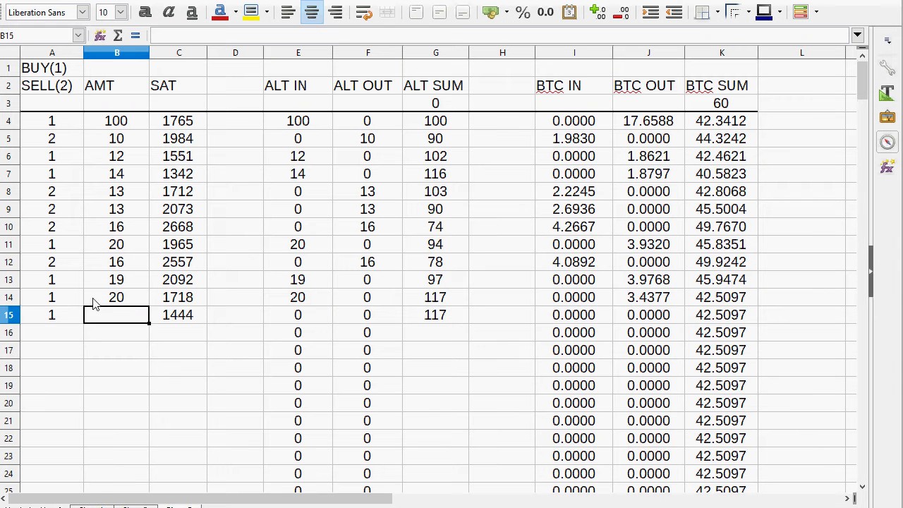
left_click(118, 351)
left_click(116, 317)
type("2")
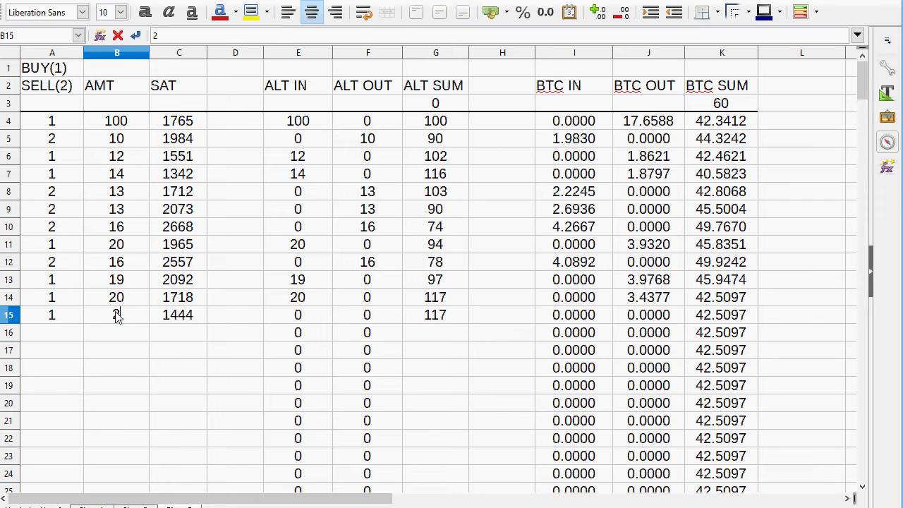
type("3")
key("Return")
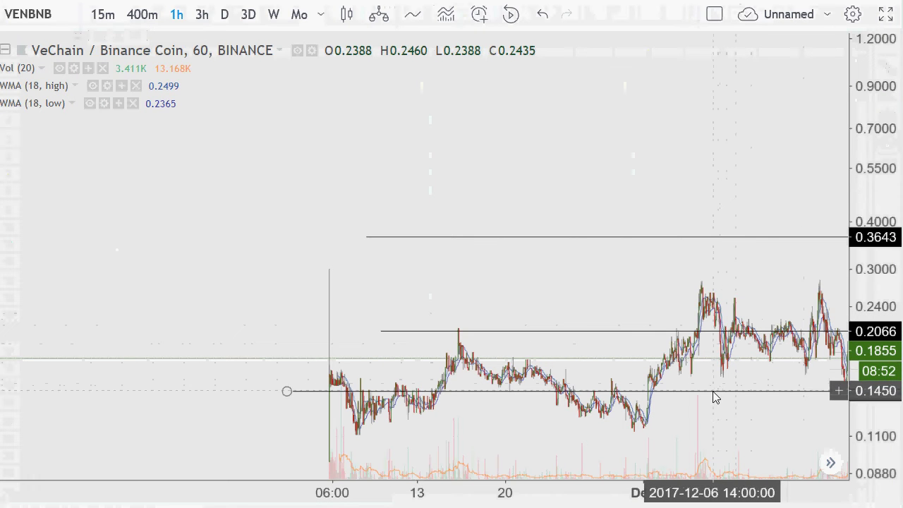
- Switch to the VENBNB chart, lower the lowest horizontal line to 0.1172 and inspect the latest candles
left_click_drag(713, 392, 720, 425)
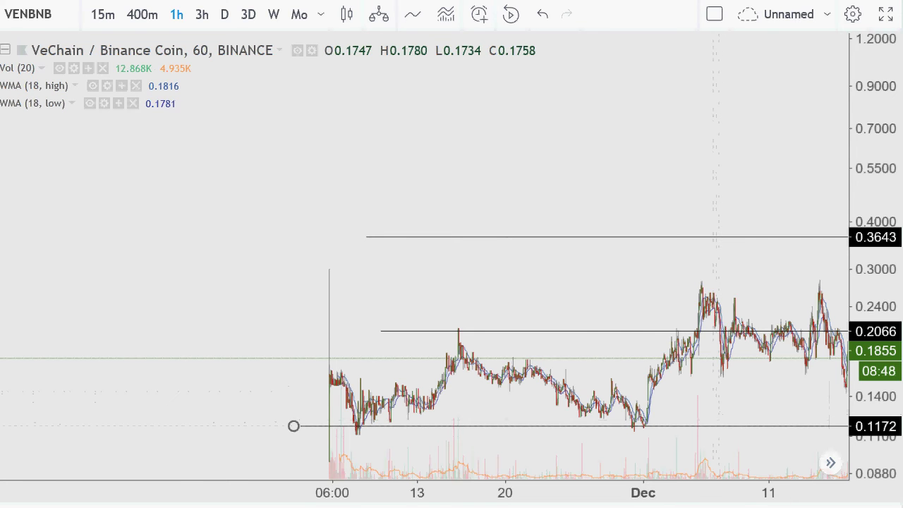
scroll(741, 297, "up", 5)
scroll(741, 298, "up", 6)
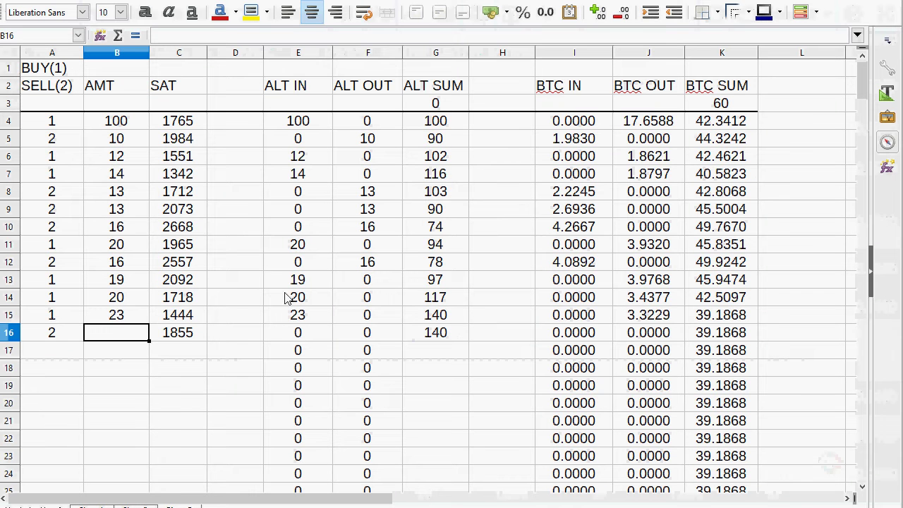
- In the trade spreadsheet, enter 20 in B16 for the sell at 1855 and compare the BTC SUM and ALT SUM in rows 16 and 4
left_click(132, 360)
left_click(106, 333)
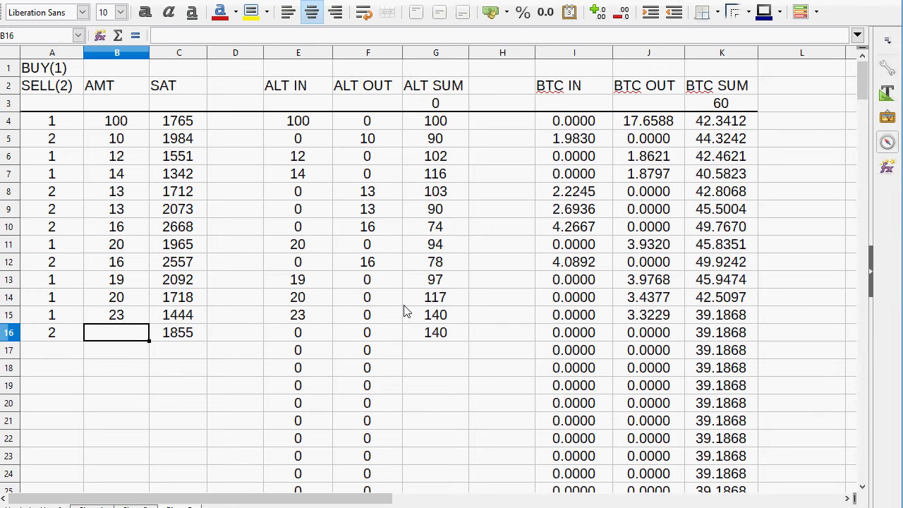
left_click(141, 388)
left_click(118, 335)
type("20")
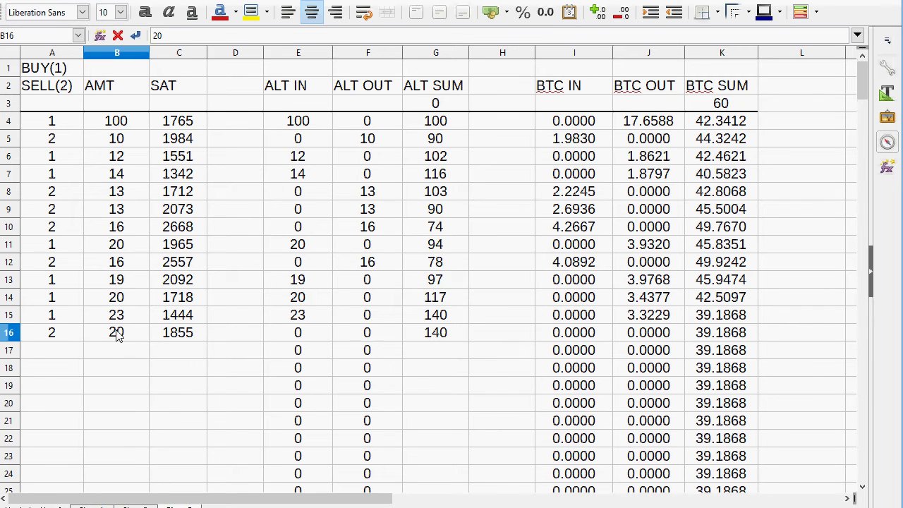
key("Tab")
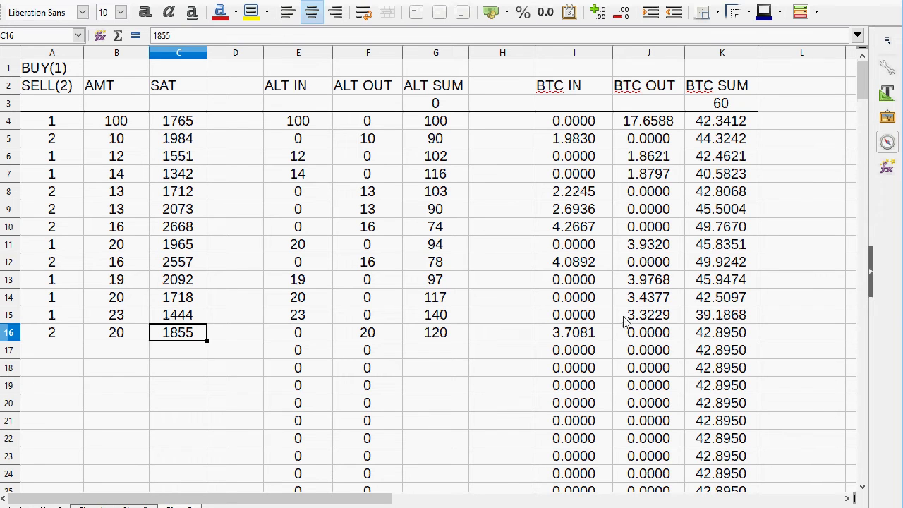
left_click(578, 333)
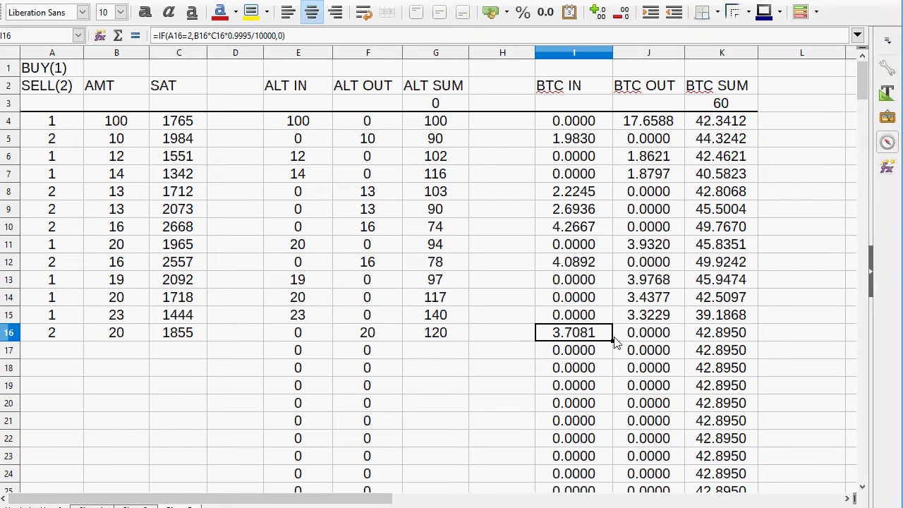
left_click(737, 339)
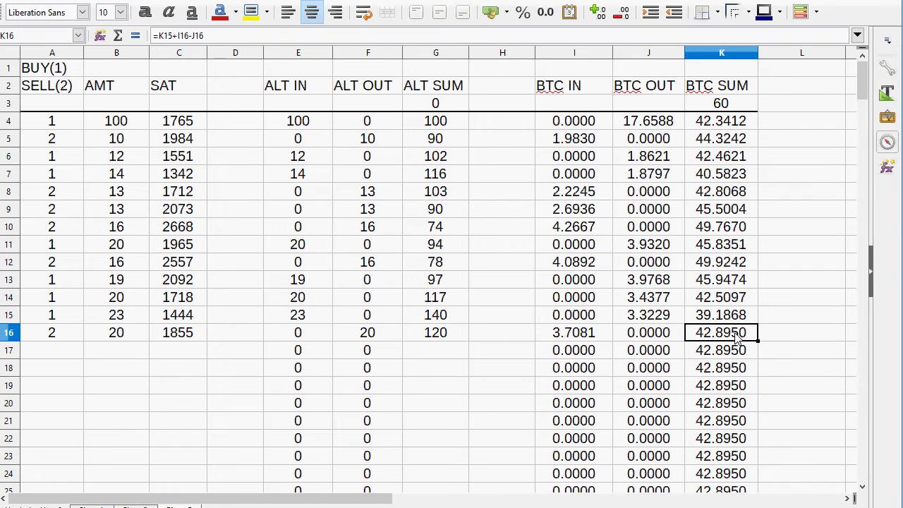
left_click(708, 126)
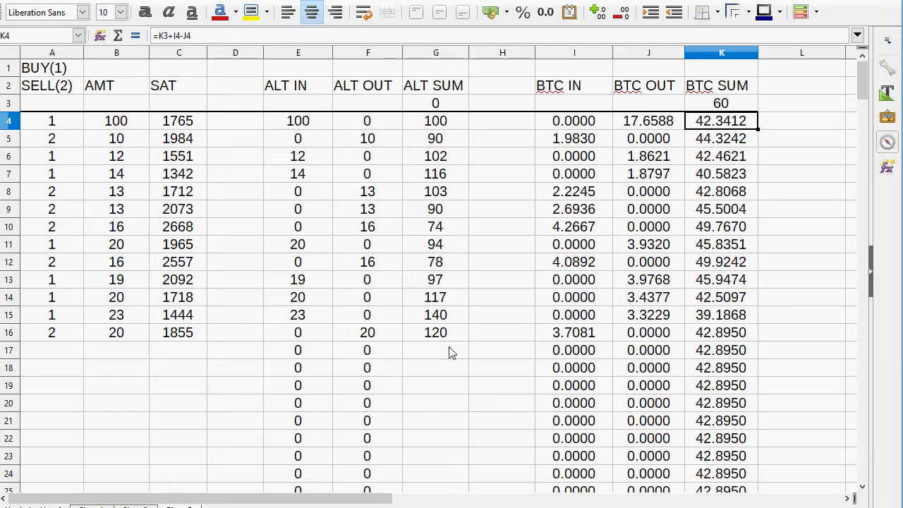
left_click(450, 338)
left_click(441, 123)
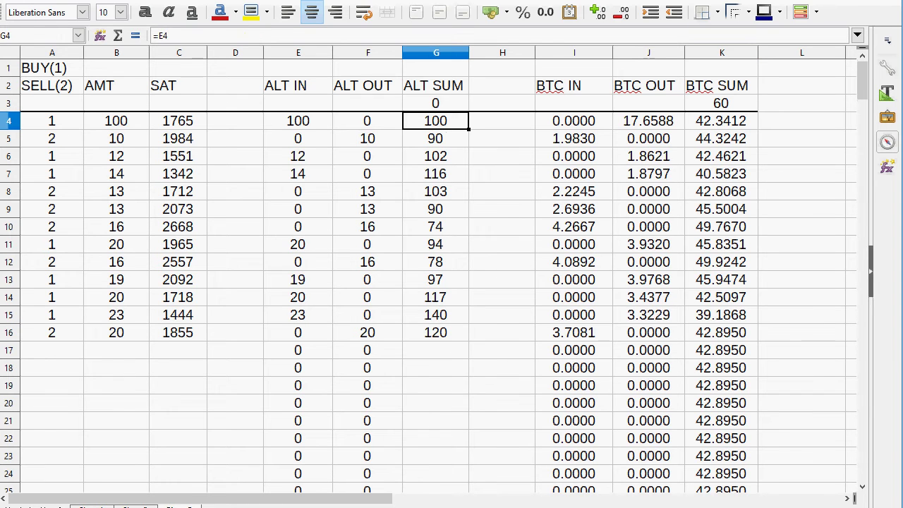
- Switch to the VENBNB chart and raise the middle horizontal line to 0.2585 and the uppermost line to 0.4869
key("alt+Tab")
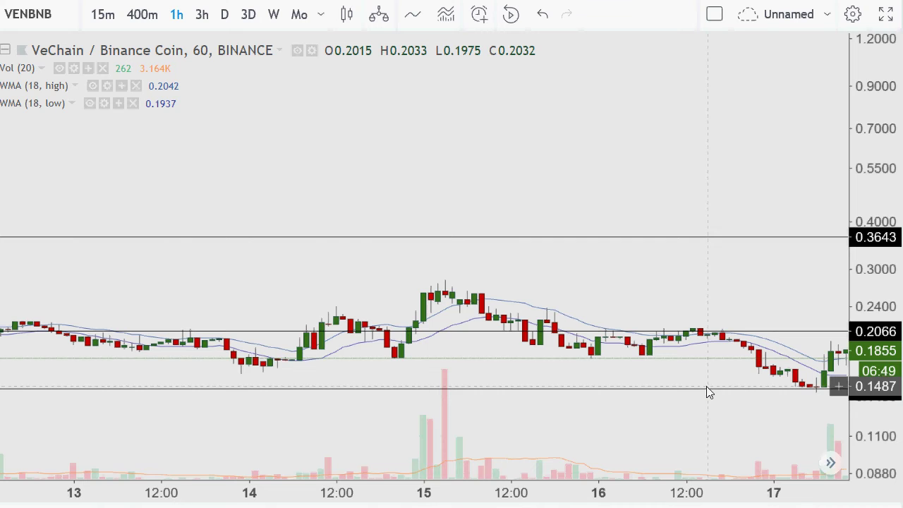
mouse_move(746, 331)
left_mouse_down()
mouse_move(743, 298)
mouse_move(744, 314)
left_mouse_up()
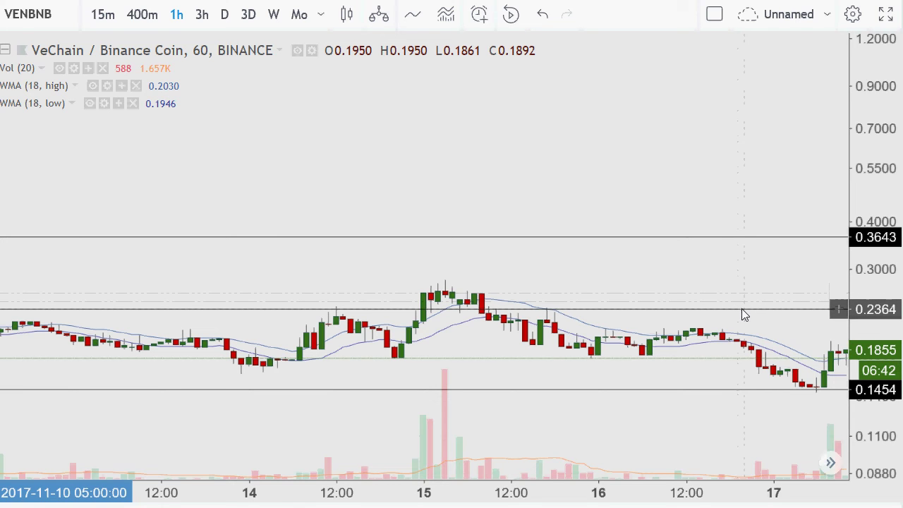
left_click_drag(744, 314, 745, 301)
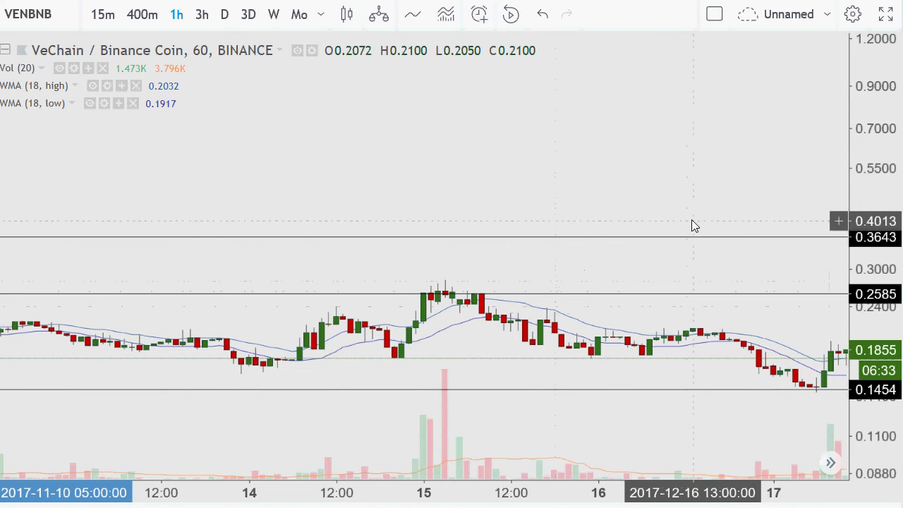
left_click_drag(690, 238, 689, 192)
- Follow the price up past the middle line and enter 20 in B17 of the trade spreadsheet for the sell at 2575
left_click_drag(708, 247, 543, 234)
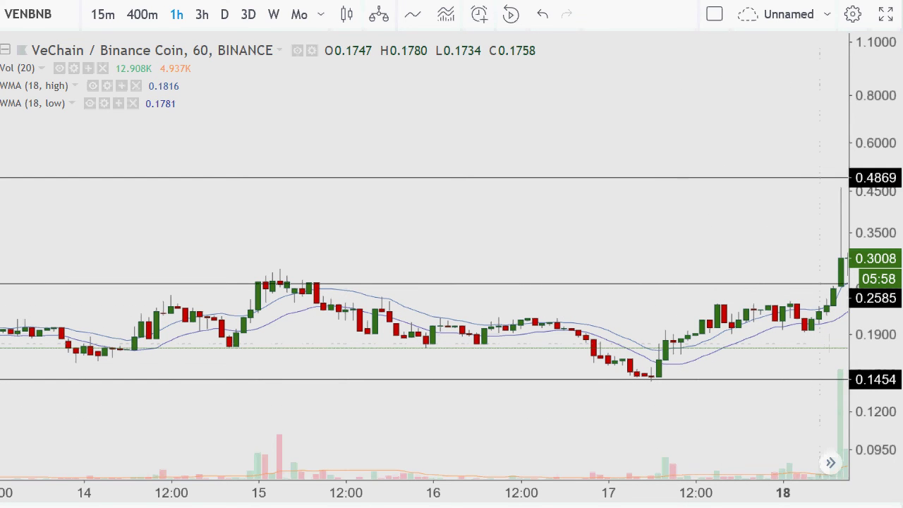
key("alt+Tab")
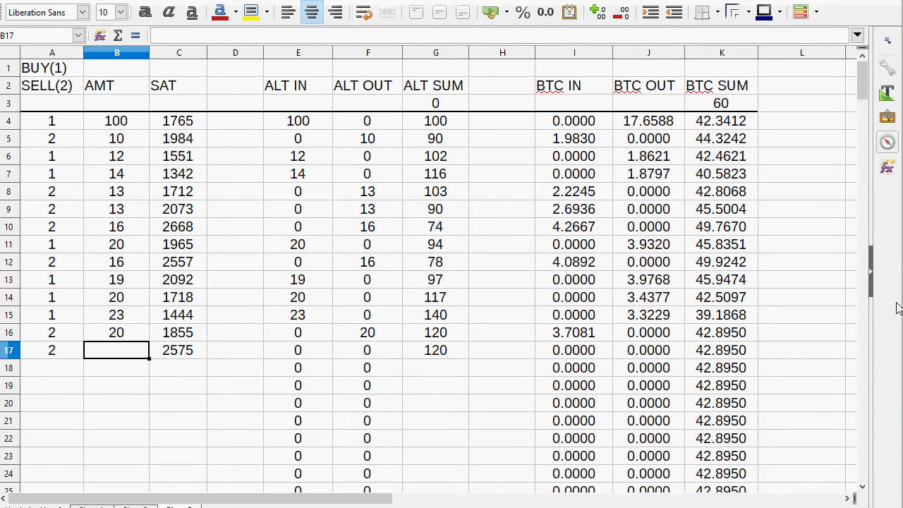
left_click(125, 388)
left_click(108, 351)
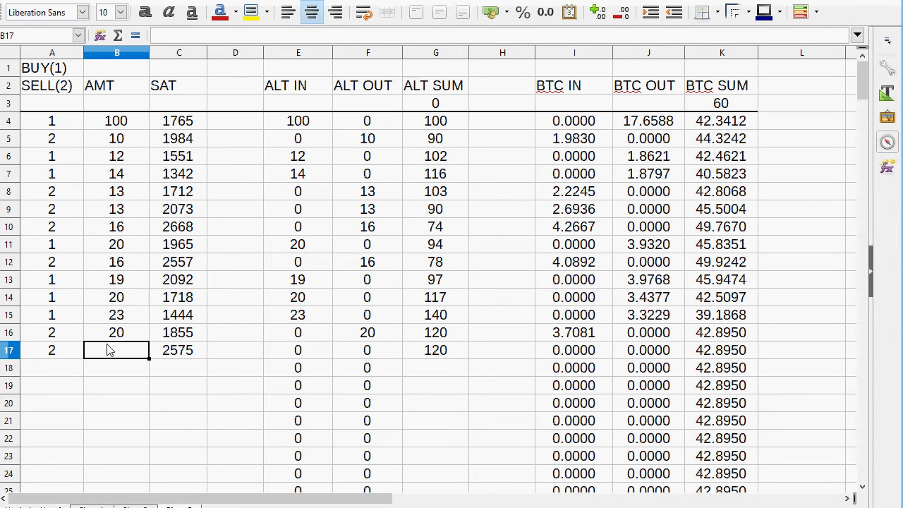
type("20")
key("Tab")
key("Tab")
key("Tab")
key("Tab")
key("Tab")
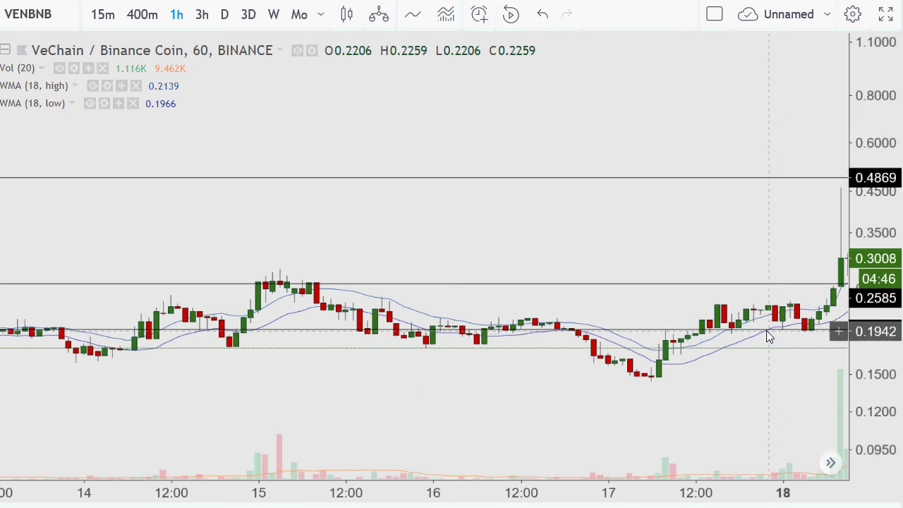
- On the VENBNB chart, raise the three horizontal lines to 0.7379, 0.4153 and 0.1888
scroll(768, 332, "down", 1)
scroll(767, 331, "down", 2)
scroll(768, 331, "up", 4)
scroll(804, 240, "up", 2)
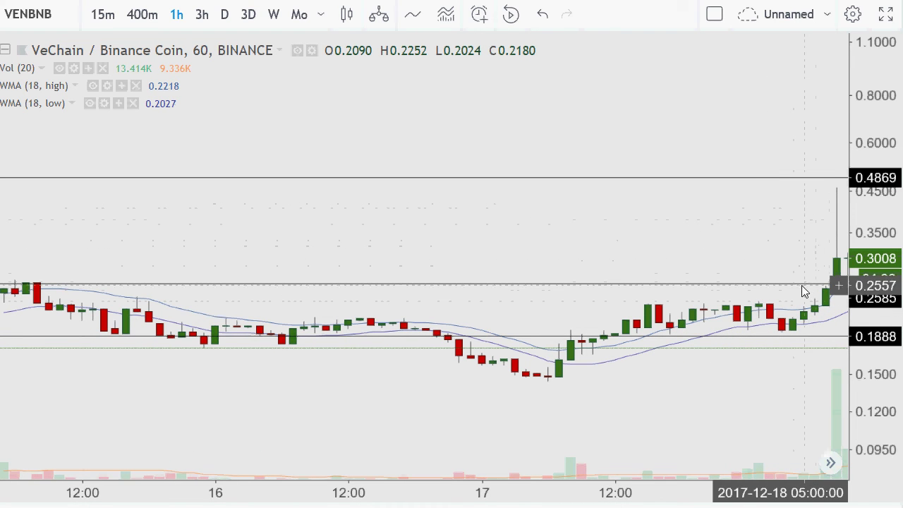
left_click(795, 197)
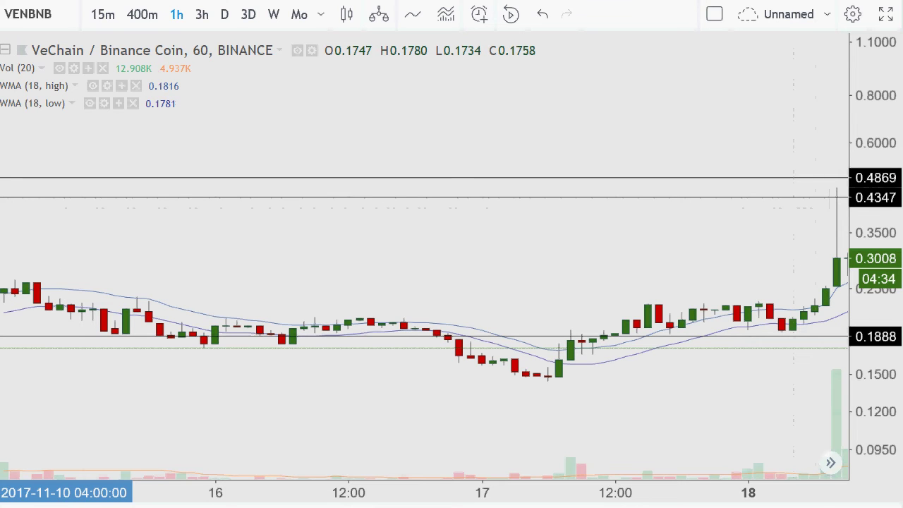
left_click_drag(792, 169, 788, 112)
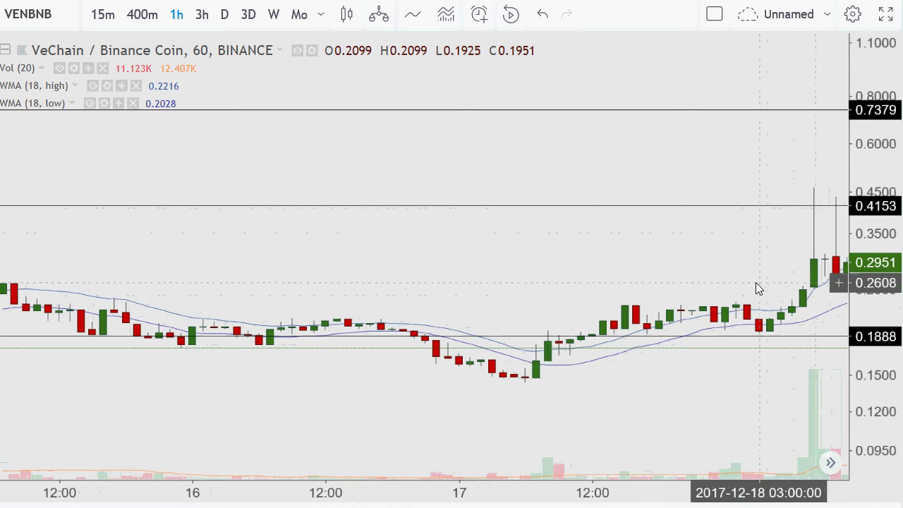
- Follow the VENBNB price forward, then lower the middle horizontal line to 0.3527 and the uppermost line to 0.6483
left_click_drag(756, 283, 525, 258)
left_click_drag(768, 258, 492, 317)
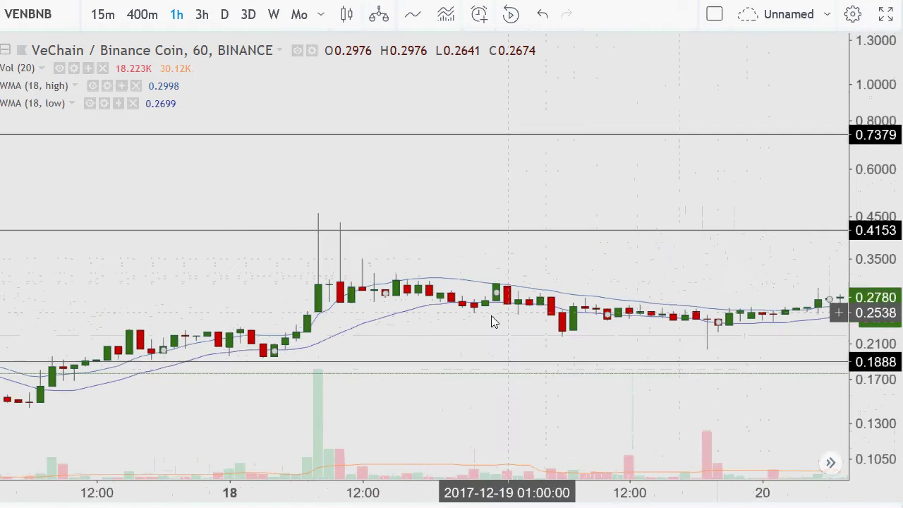
left_click_drag(765, 323, 365, 348)
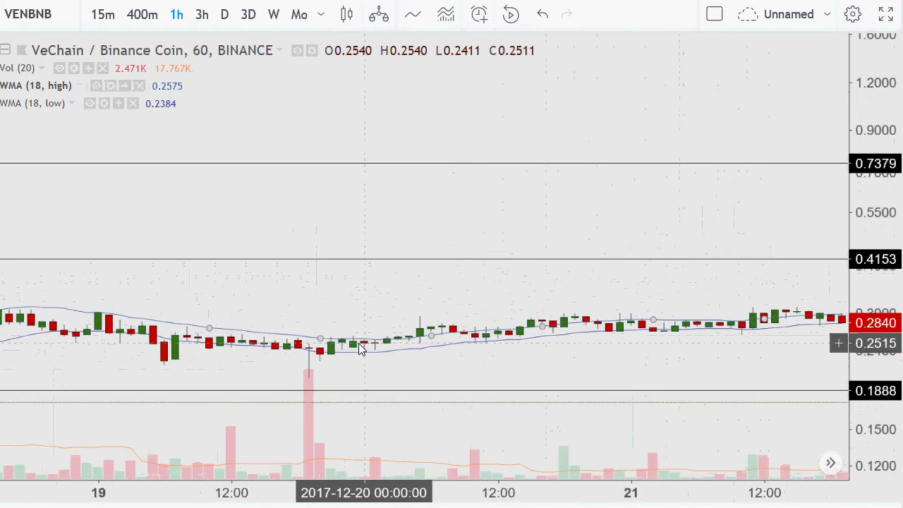
scroll(549, 291, "down", 2)
scroll(549, 285, "down", 3)
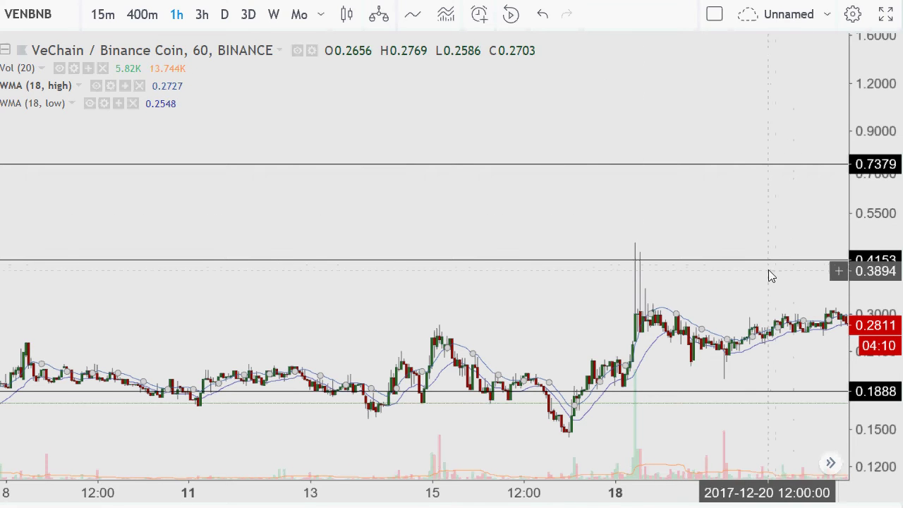
left_click_drag(764, 259, 762, 271)
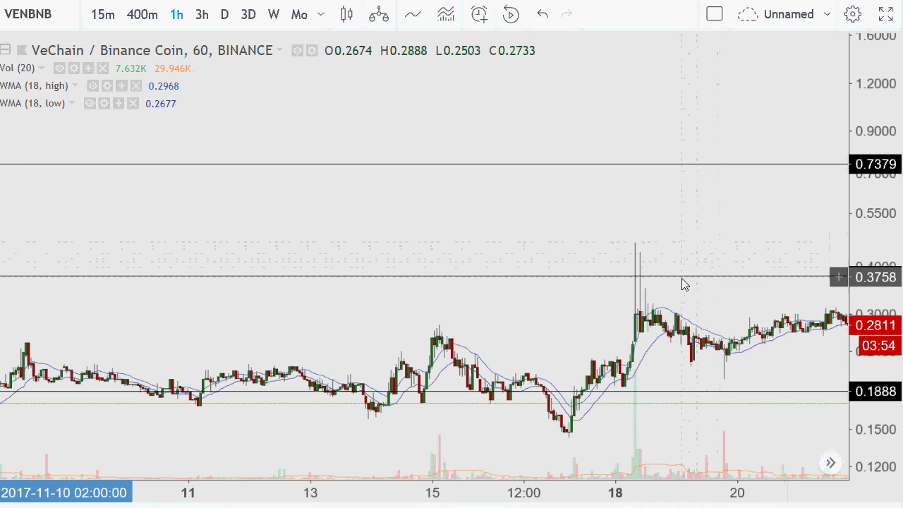
left_click(682, 285)
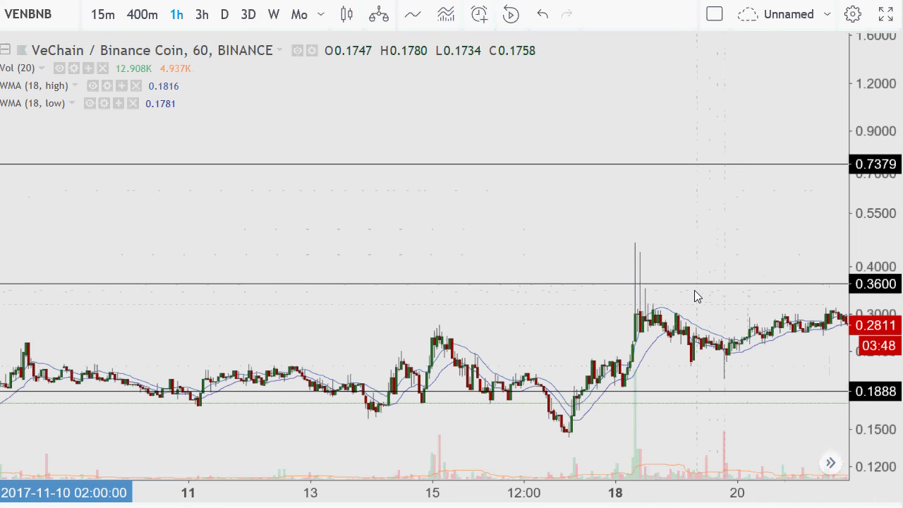
left_click_drag(694, 292, 691, 288)
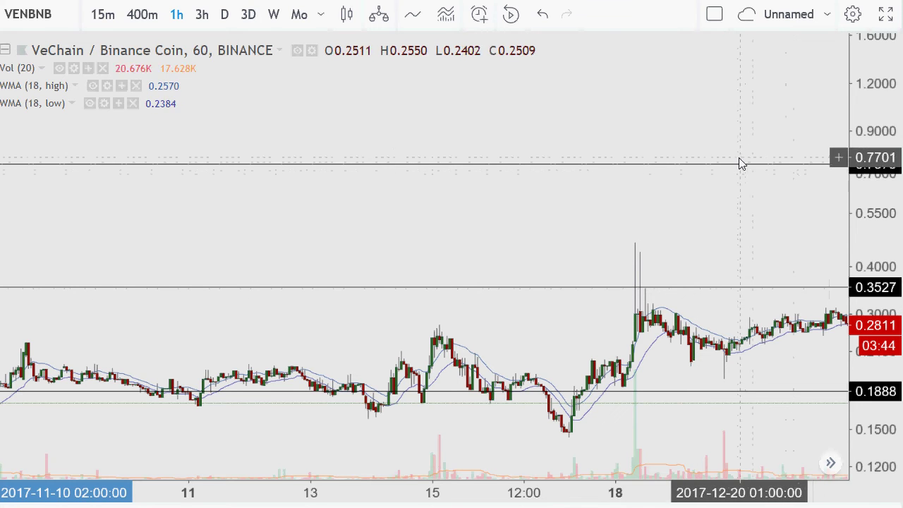
left_click_drag(741, 164, 736, 186)
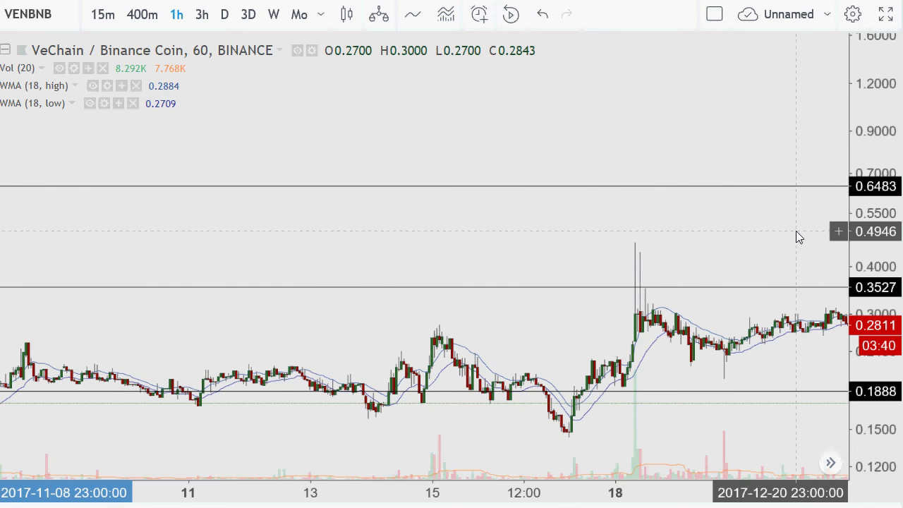
- Follow the price down to the lowest line and enter 25 in B18 of the trade spreadsheet for the buy at 1888
left_click_drag(796, 232, 550, 246)
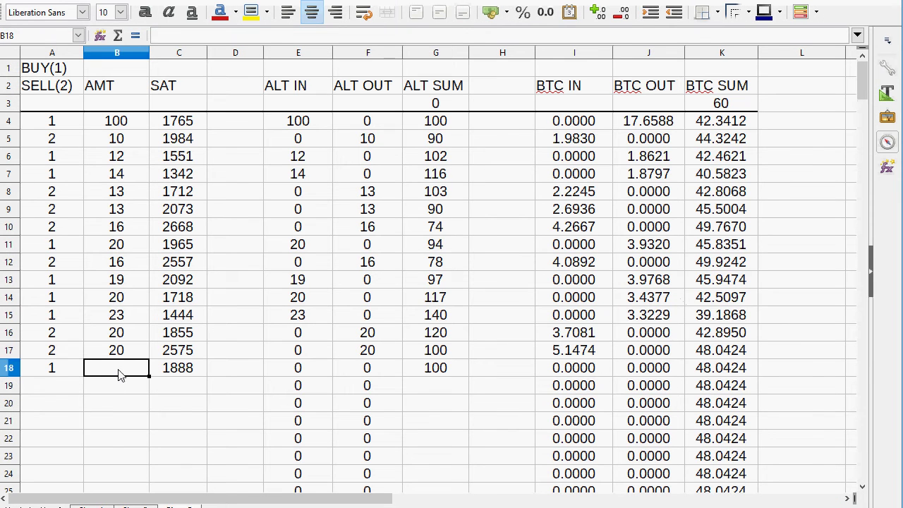
type("25")
key("Tab")
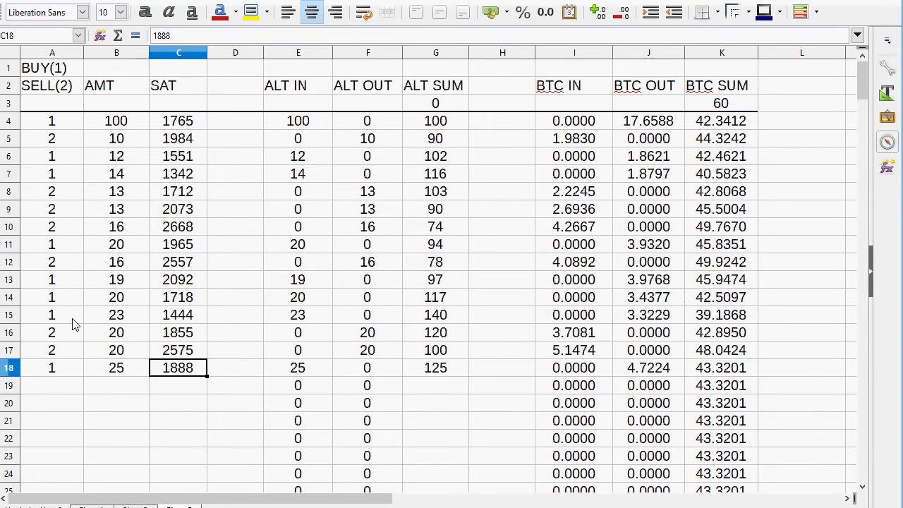
key("Left")
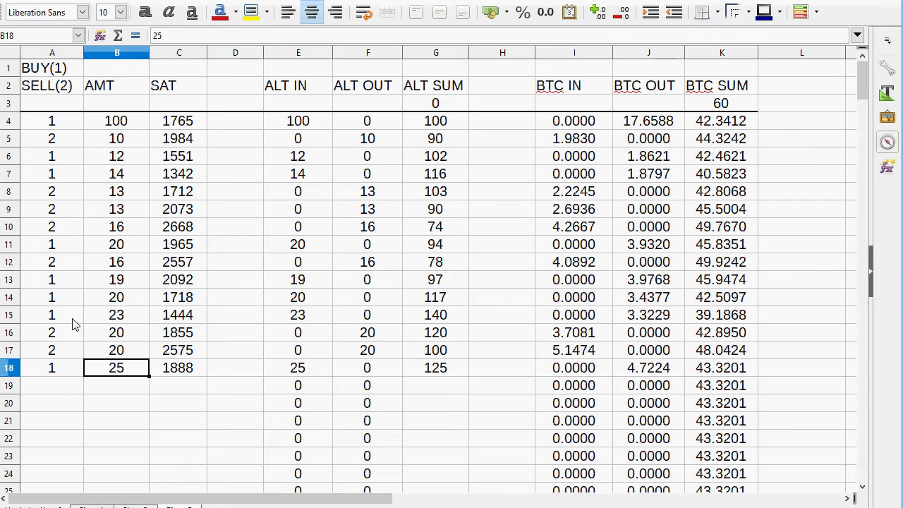
- Switch to the VENBNB chart and lower the three horizontal lines to 0.1539, 0.2619 and 0.4464
key("alt+Tab")
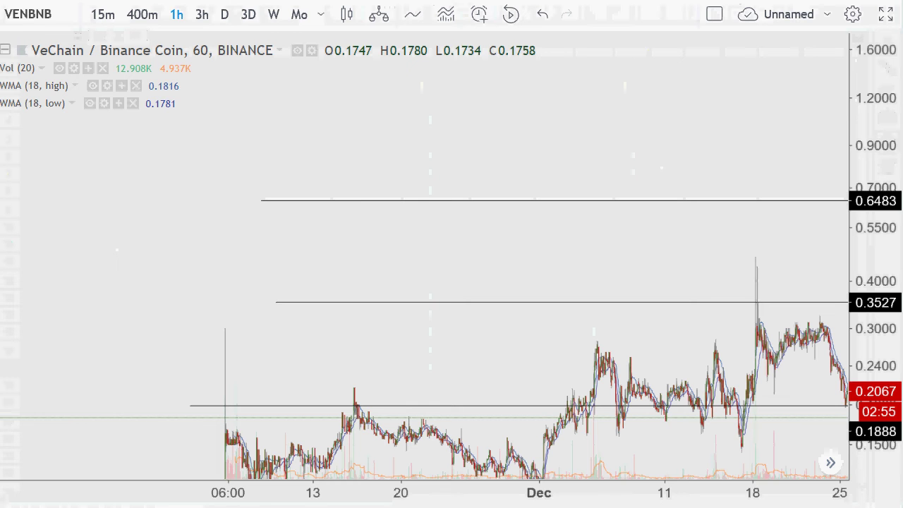
left_click_drag(784, 404, 781, 432)
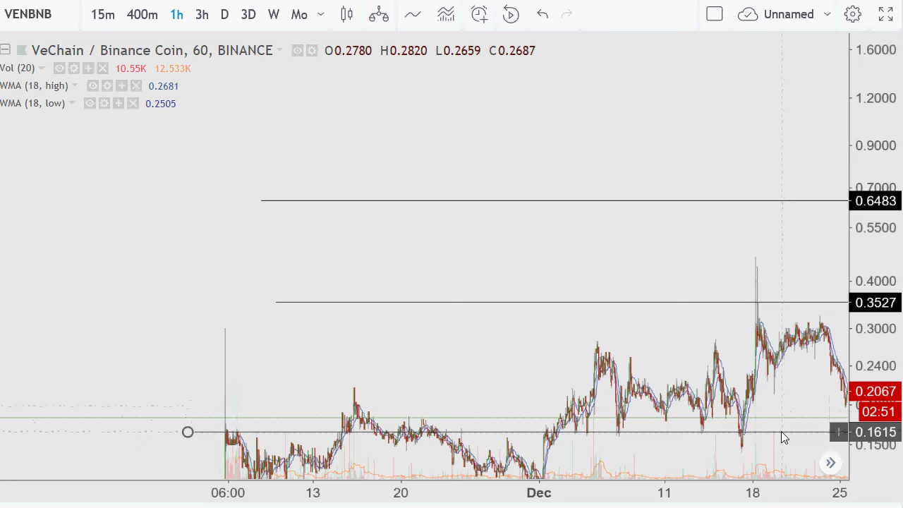
left_click_drag(782, 436, 781, 440)
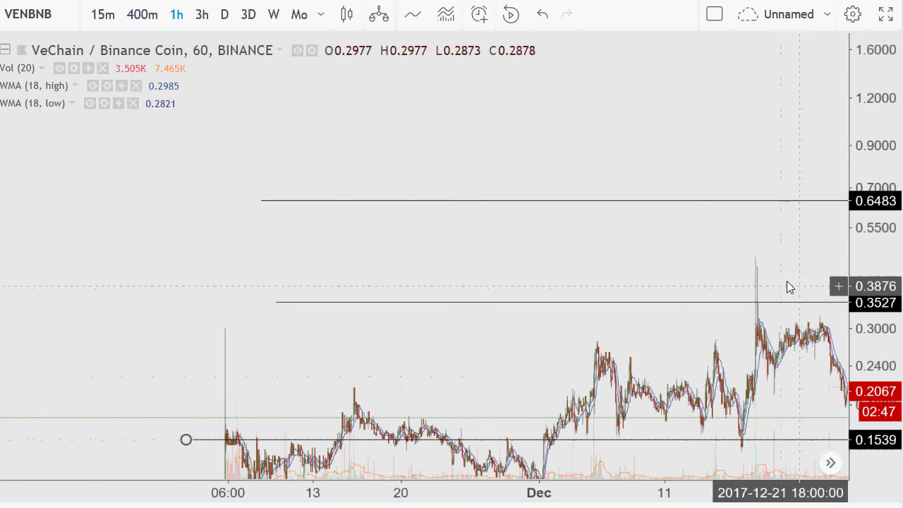
scroll(762, 297, "up", 5)
left_click_drag(754, 302, 755, 352)
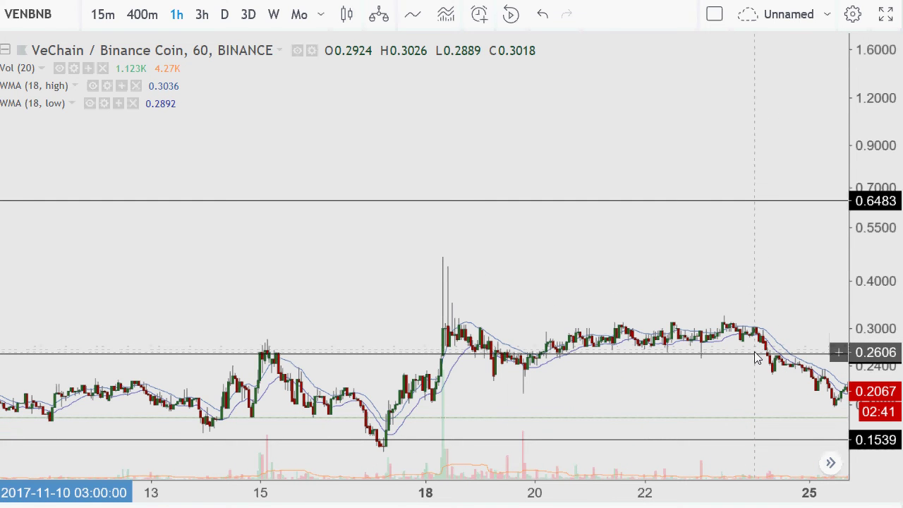
left_click_drag(755, 353, 758, 351)
left_click_drag(764, 203, 752, 263)
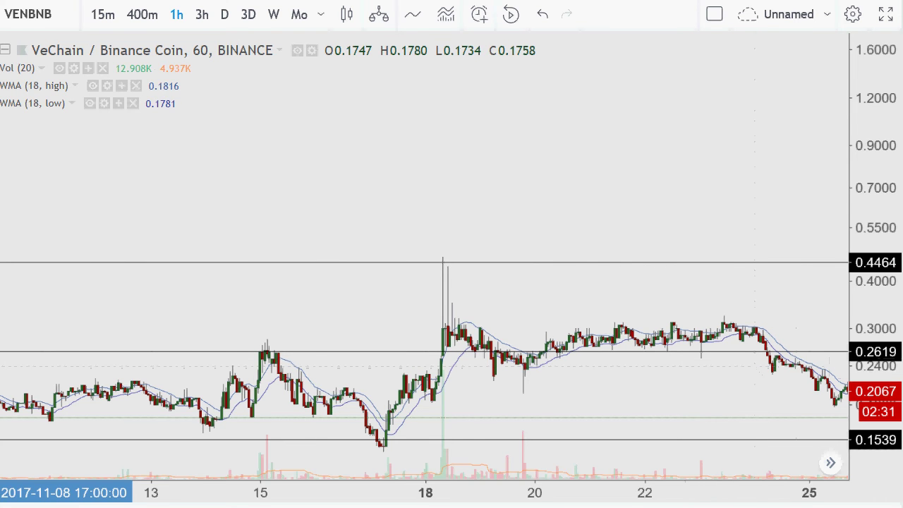
- Follow the price down past the lowest line and enter 25 in B19 of the trade spreadsheet for the buy at 1539
left_click_drag(710, 101, 668, 98)
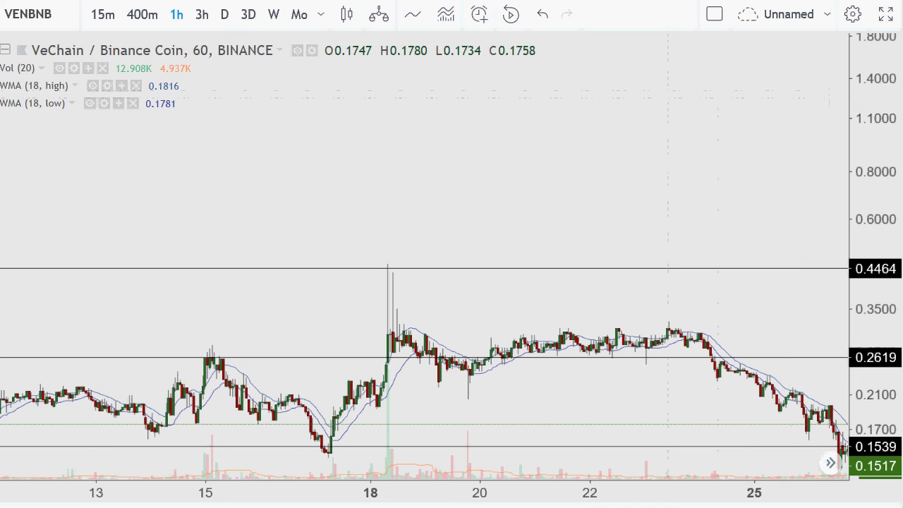
key("alt+Tab")
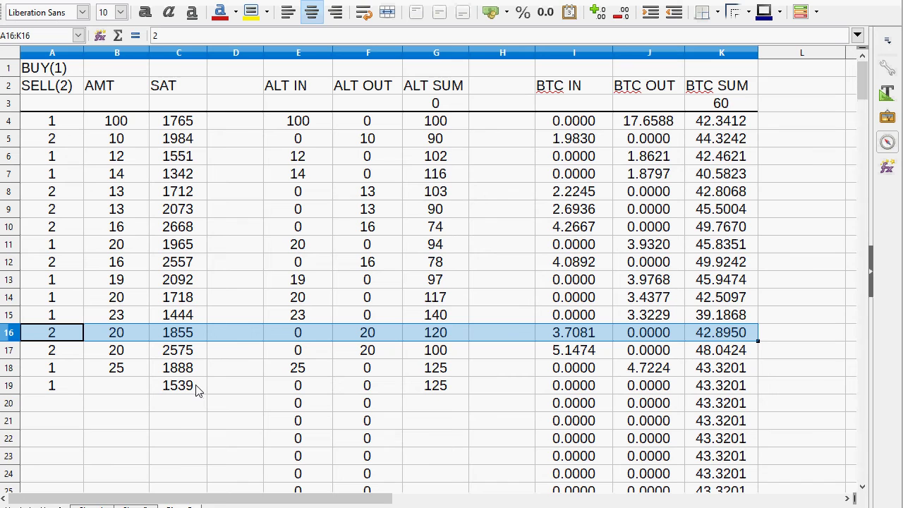
left_click(107, 391)
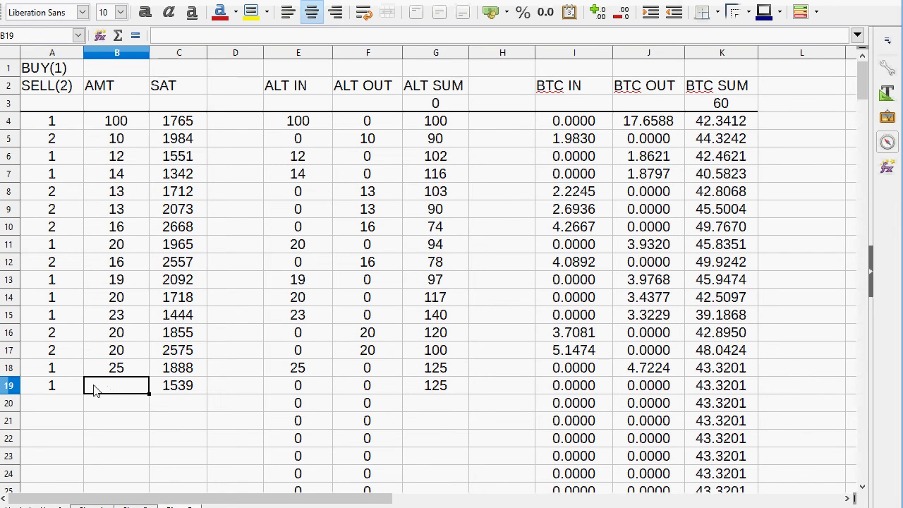
type("25")
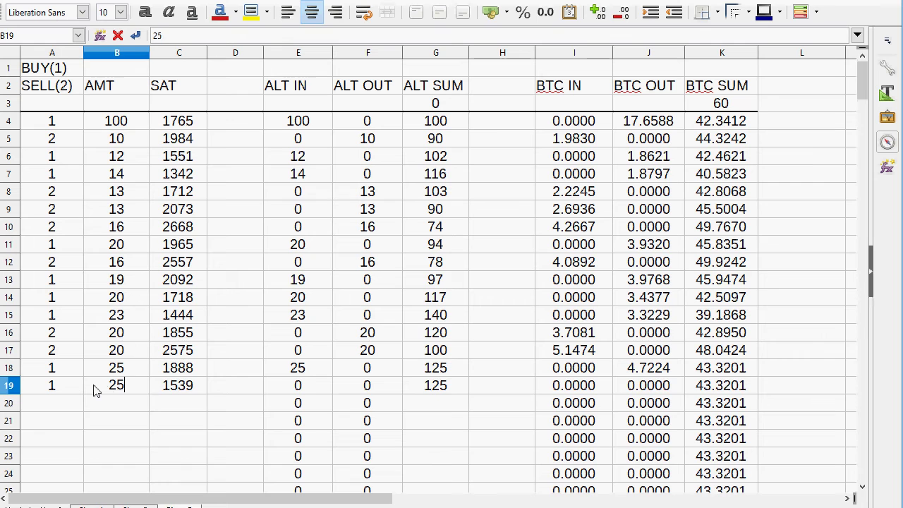
key("Tab")
- Review the BTC OUT, ALT SUM and BTC SUM results in row 19 against the preceding trades
key("Tab")
key("Tab")
key("Tab")
key("Tab")
key("Tab")
key("Tab")
key("Tab")
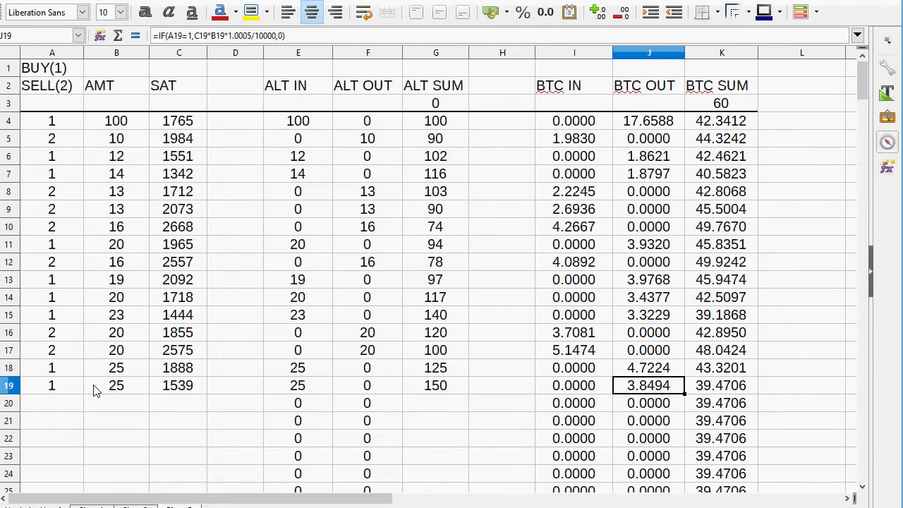
key("Up")
key("Up")
key("Up")
key("Left")
key("Left")
key("Down")
key("Down")
key("Down")
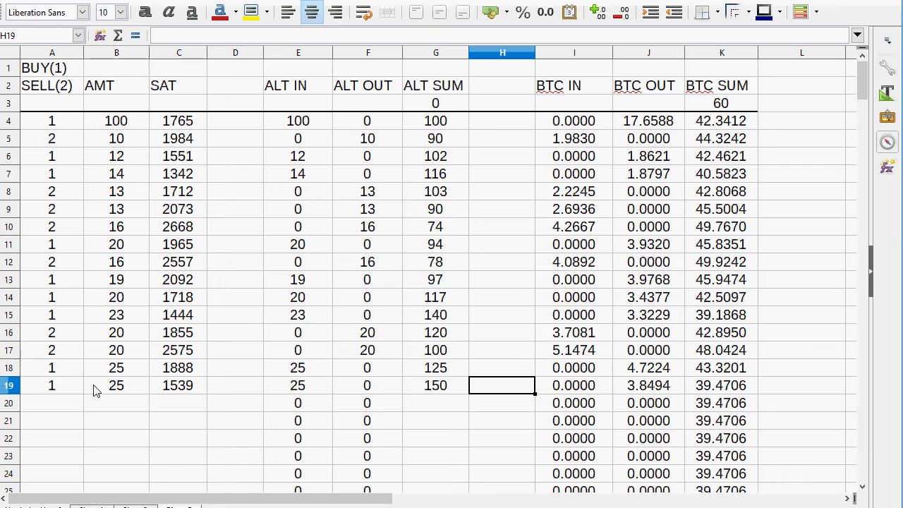
key("Right")
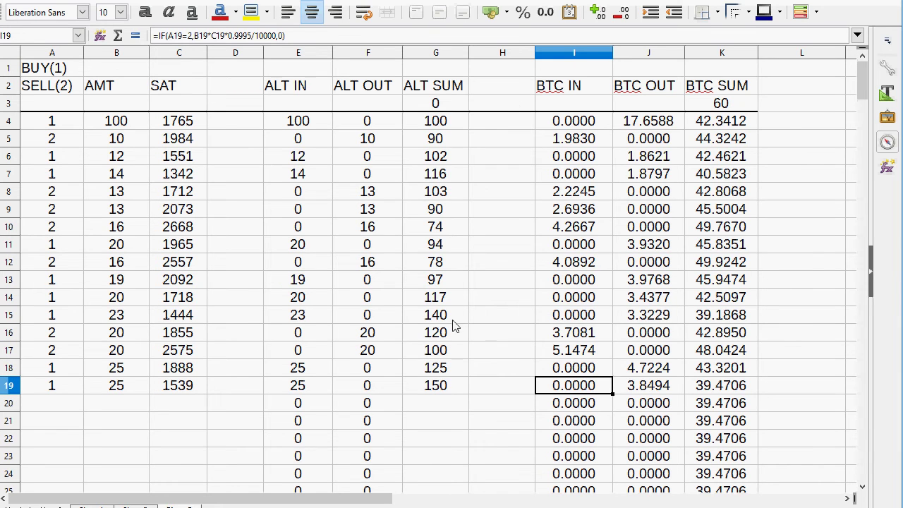
left_click(442, 384)
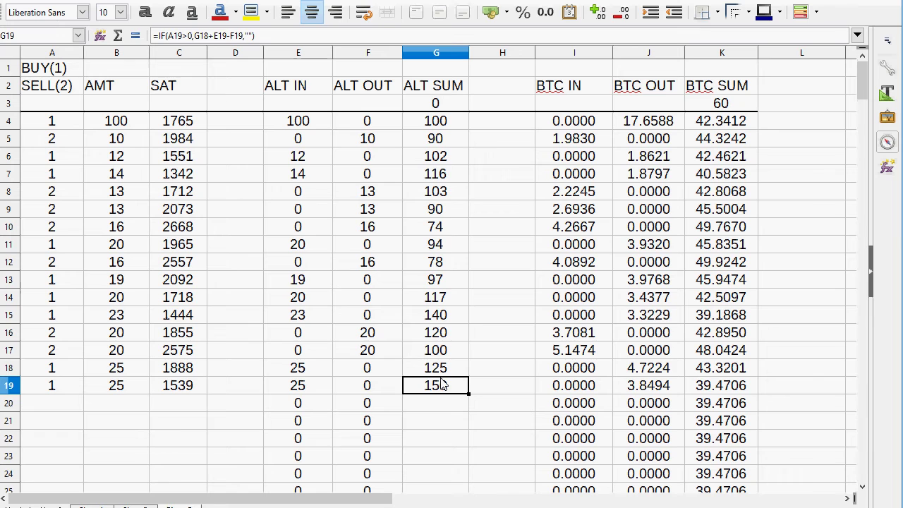
left_click(710, 387)
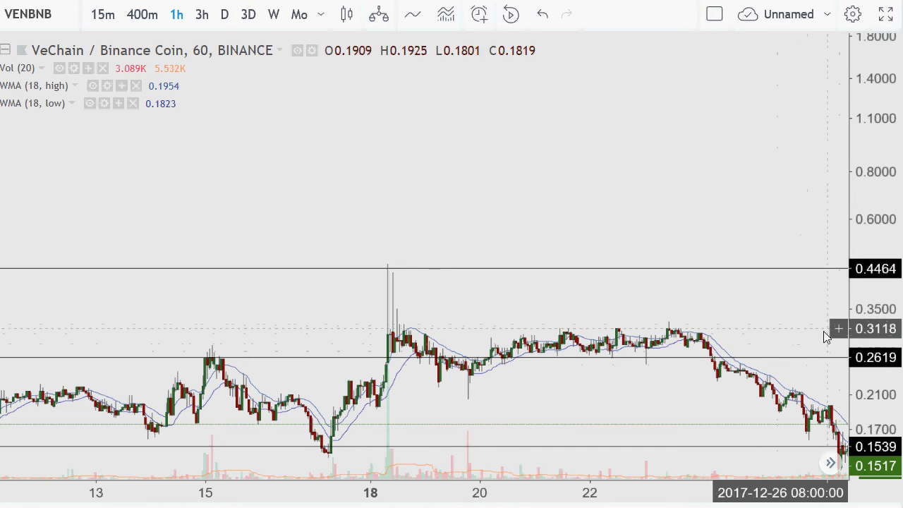
- On the VENBNB chart, lower the lowest horizontal line to 0.1170, beneath the recent price lows
scroll(812, 359, "down", 2)
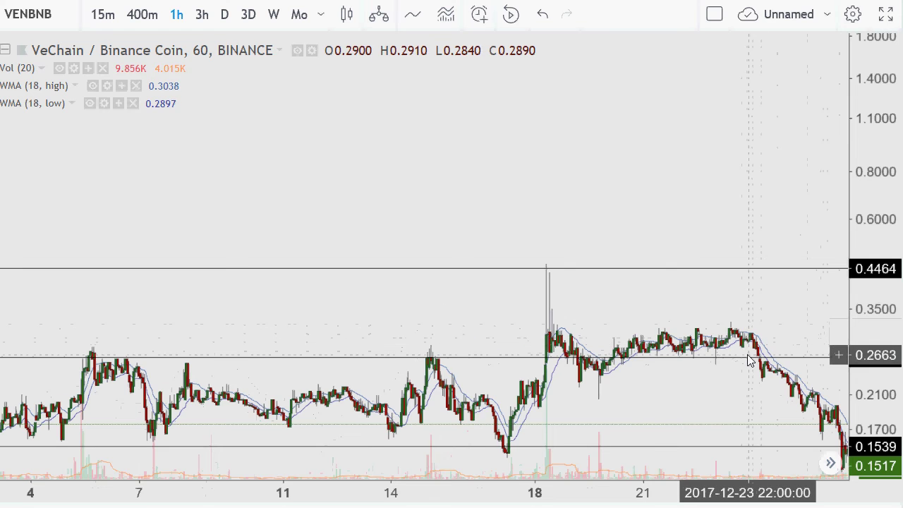
scroll(749, 360, "up", 2)
scroll(656, 308, "down", 4)
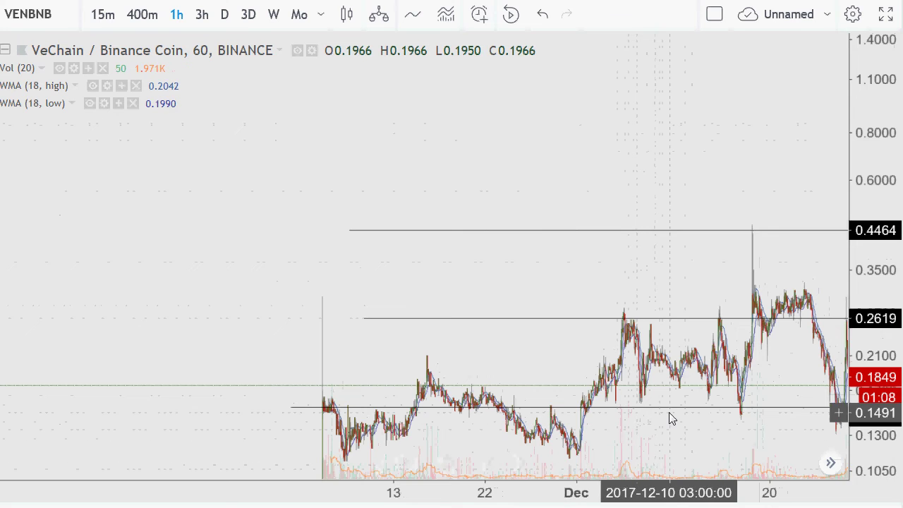
left_click_drag(670, 409, 663, 457)
- Lower the middle horizontal line to 0.2124 and the uppermost line to 0.4031
scroll(709, 346, "up", 3)
scroll(709, 346, "up", 4)
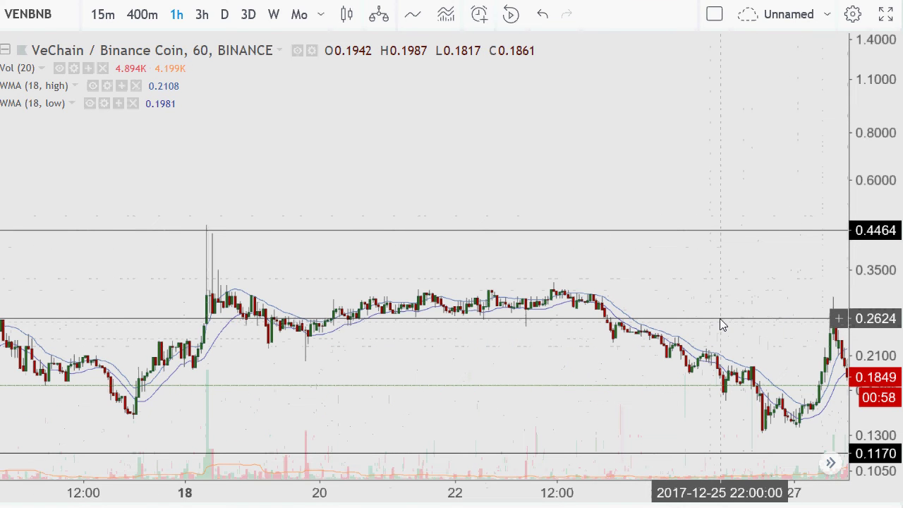
left_click_drag(721, 320, 723, 342)
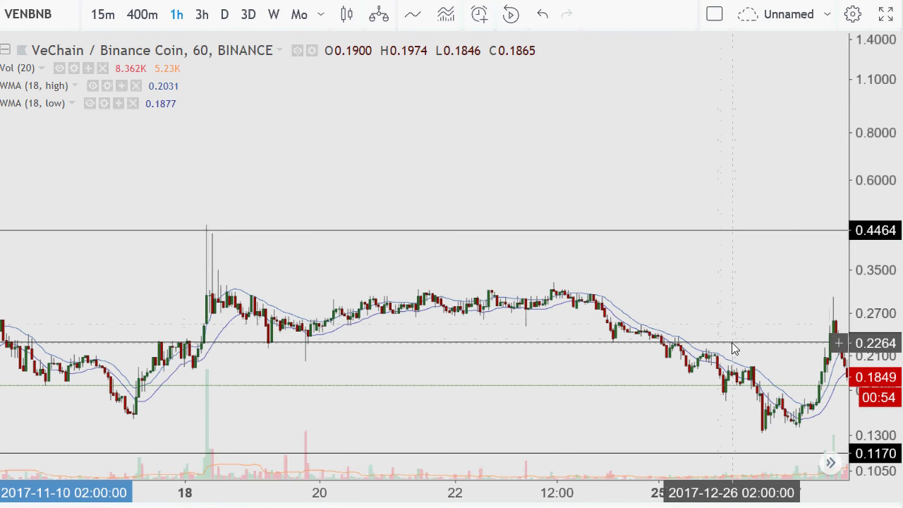
scroll(732, 333, "down", 5)
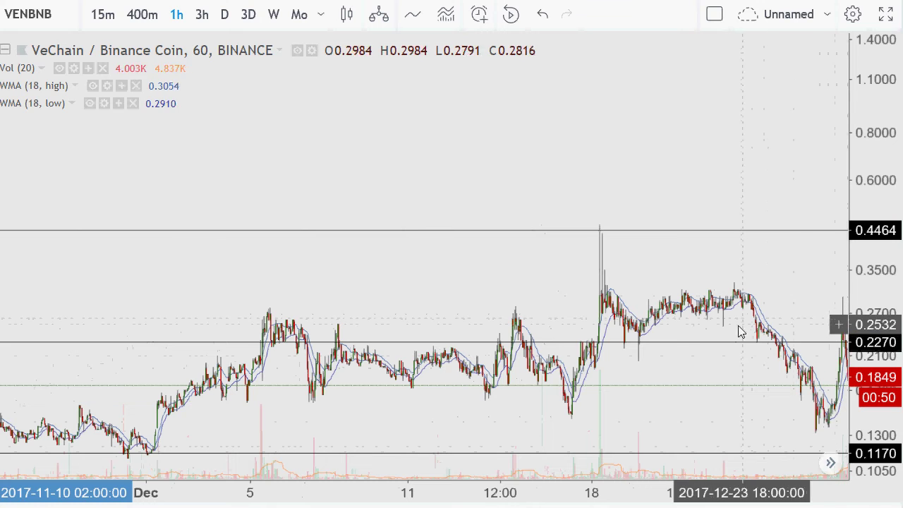
left_click_drag(720, 343, 721, 349)
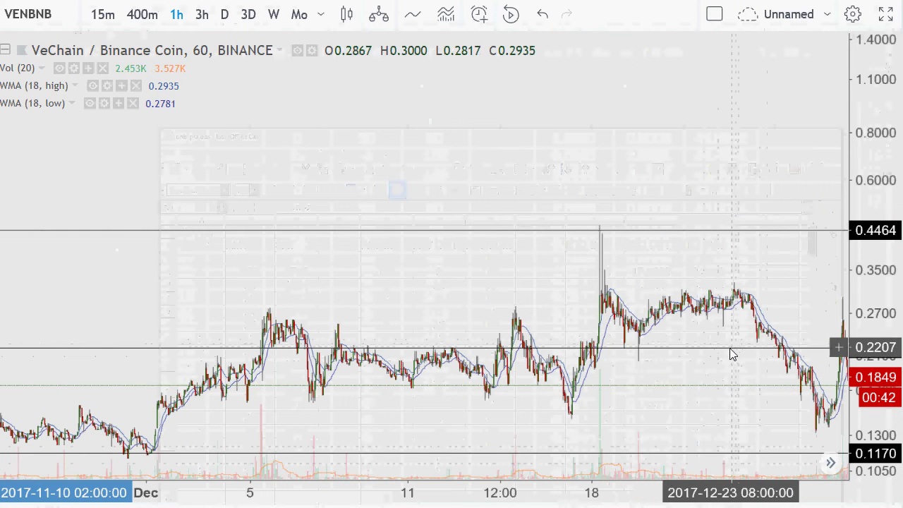
left_click_drag(729, 353, 730, 354)
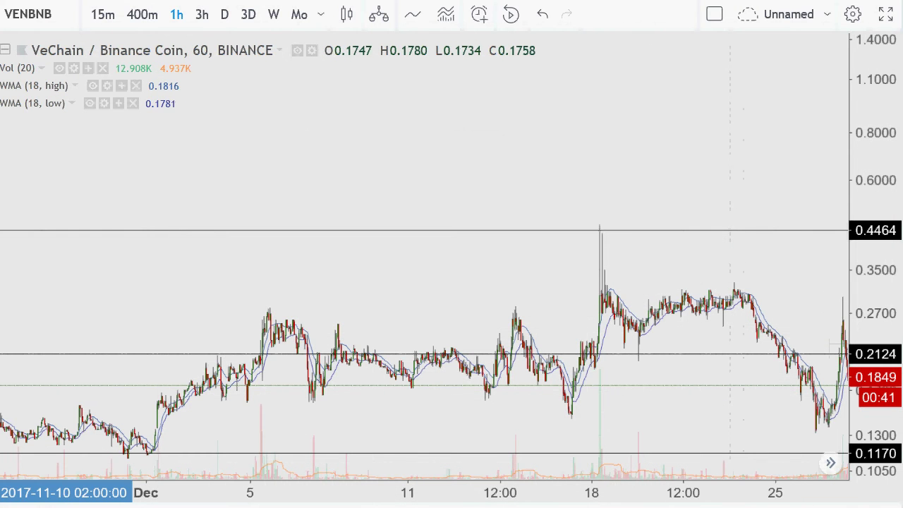
left_click(690, 248)
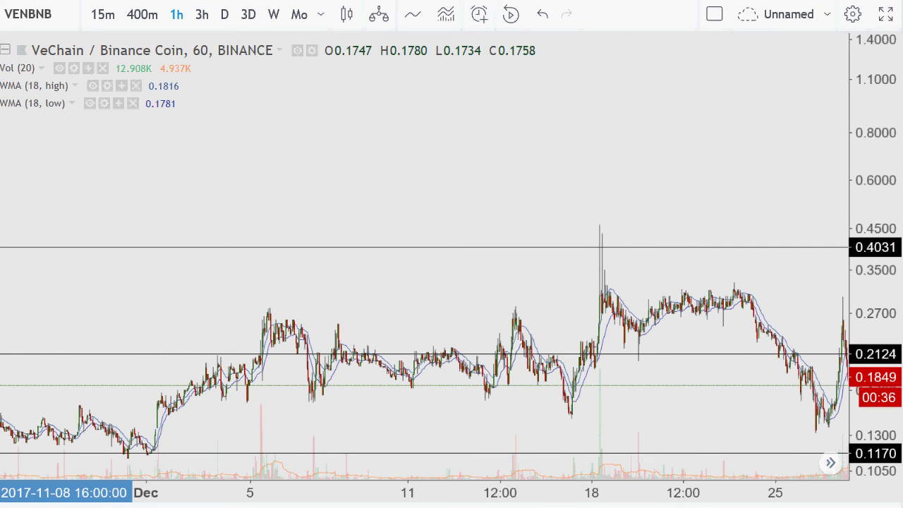
- Follow the VENBNB price forward past the middle line at 0.2124 and briefly consult the trade spreadsheet
scroll(650, 237, "up", 4)
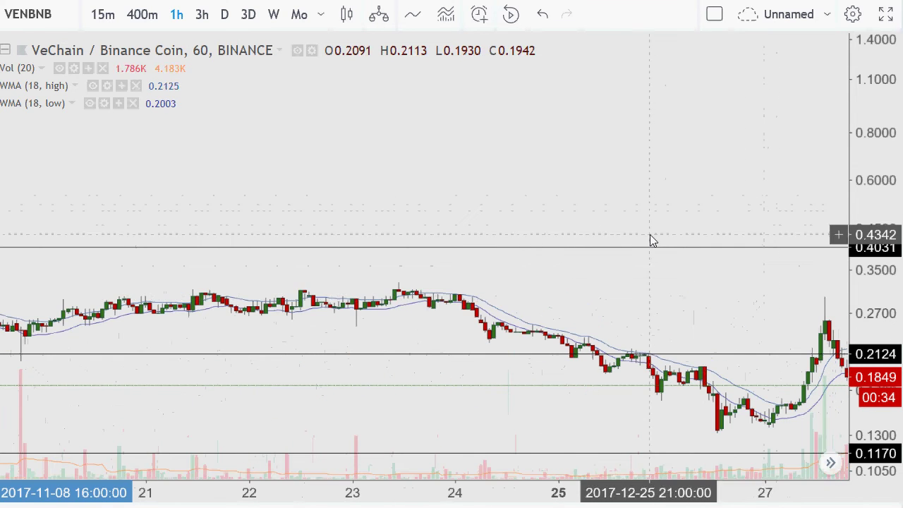
scroll(650, 234, "up", 2)
left_click_drag(712, 298, 509, 302)
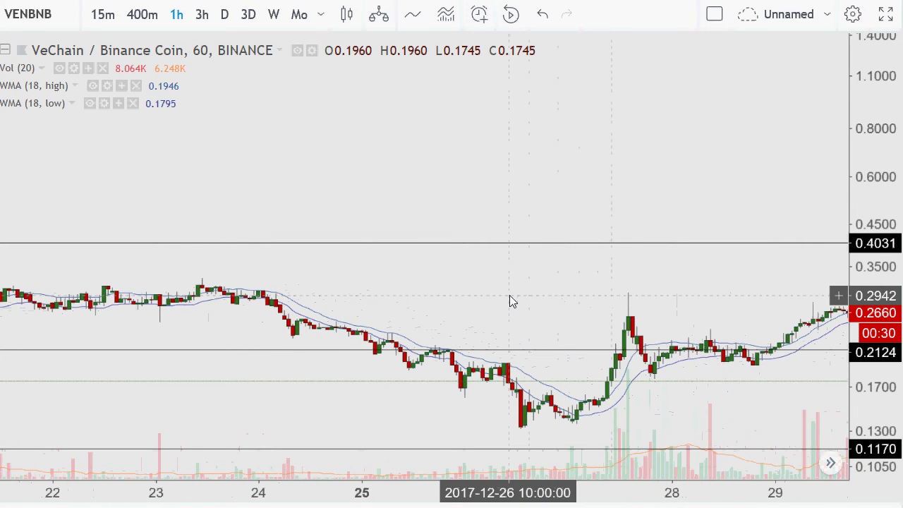
key("alt+Tab")
key("alt+Tab")
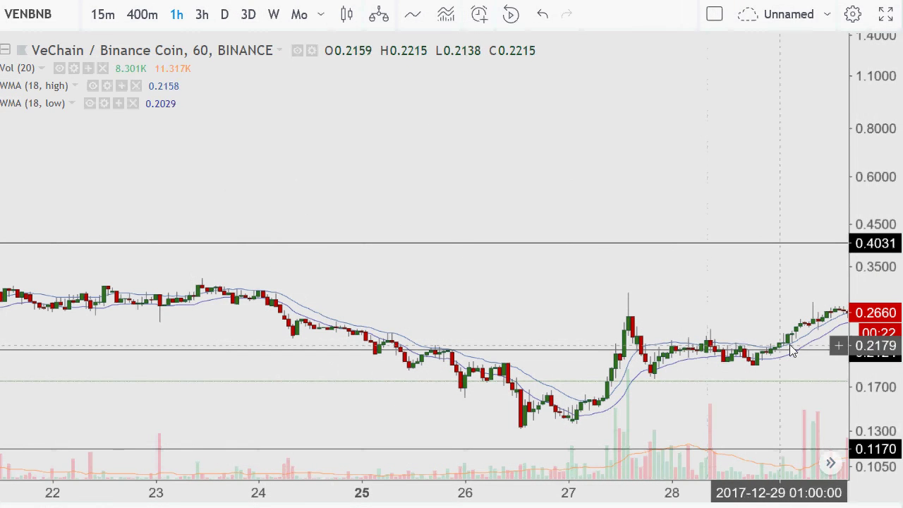
- Follow the VENBNB price past both upper levels and enter 2124 and 4031 as the SAT prices in rows 20 and 21
left_click_drag(818, 319, 530, 329)
scroll(531, 330, "right", 10)
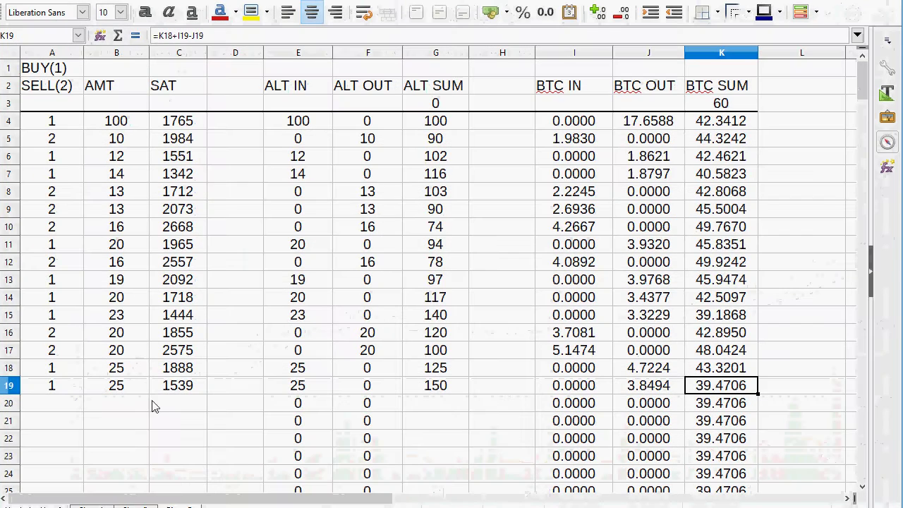
left_click(171, 405)
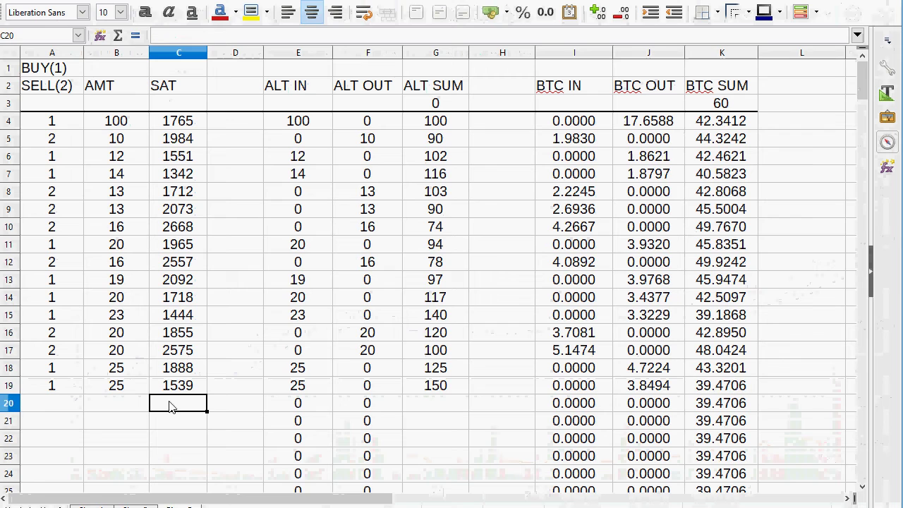
type("21")
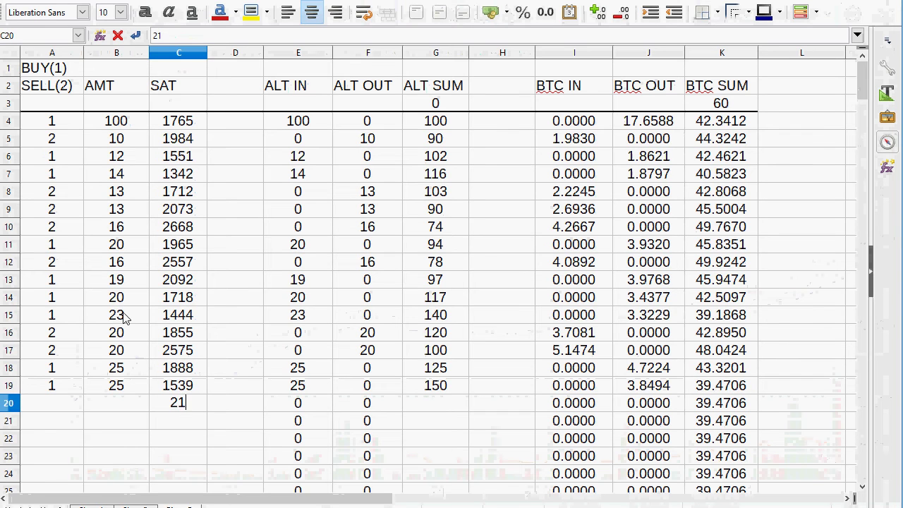
type("2")
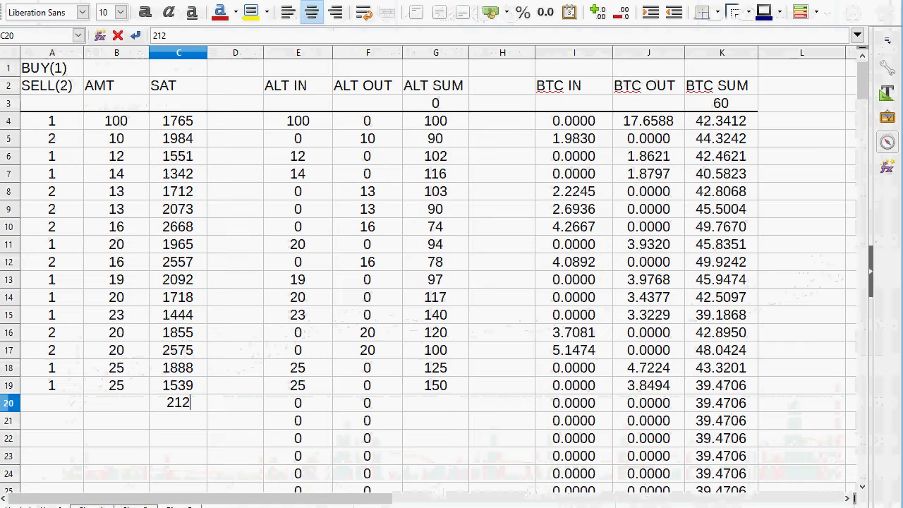
type("4")
key("Return")
type("4031")
- Mark the trades in rows 20 and 21 as sells with code 2 in the BUY/SELL column
left_click(52, 420)
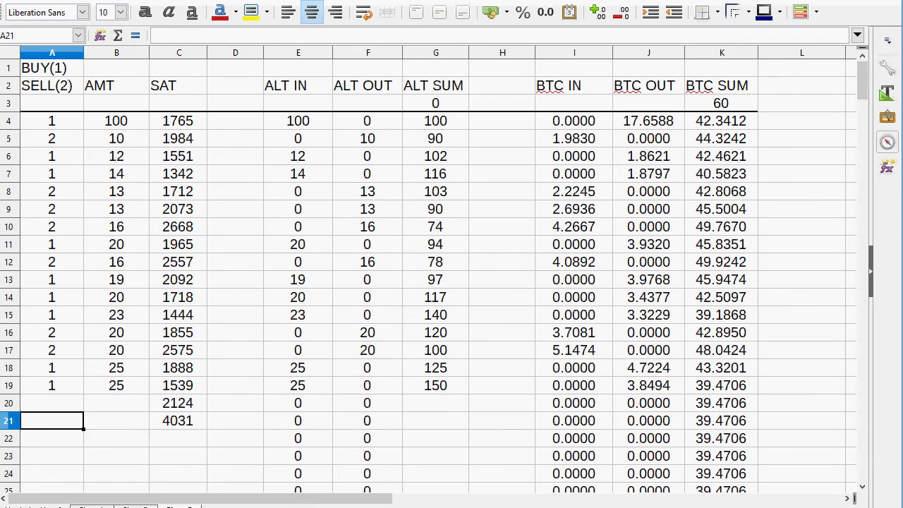
left_click(51, 403)
type("2")
key("Return")
type("2")
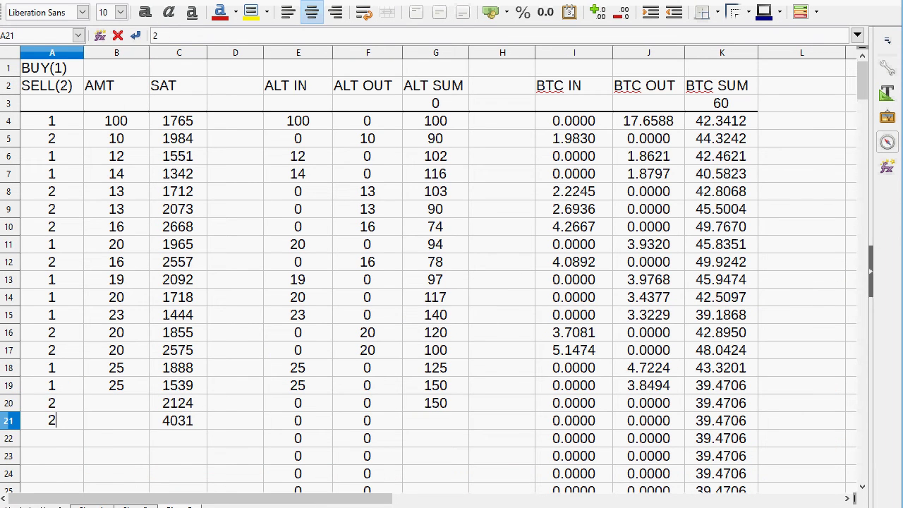
key("Tab")
key("Up")
key("Up")
- Set the AMT of the row 20 sale to 22
left_click(116, 403)
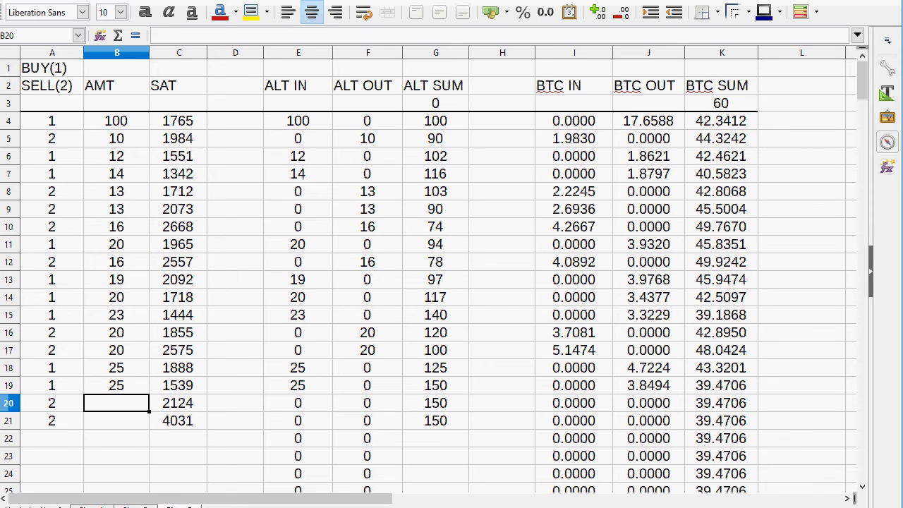
type("22")
key("Tab")
left_click(116, 403)
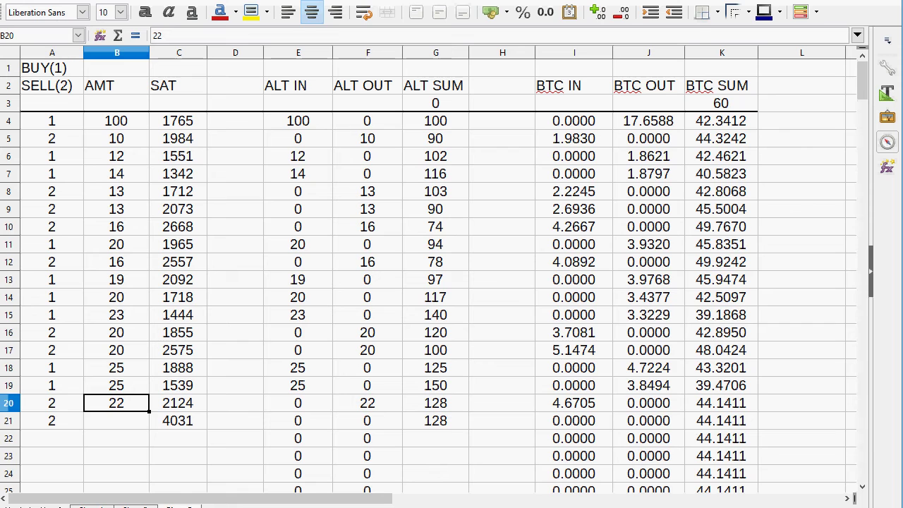
- Enter 50 as the AMT of the row 21 sale, and reduce it to 40
left_click(116, 421)
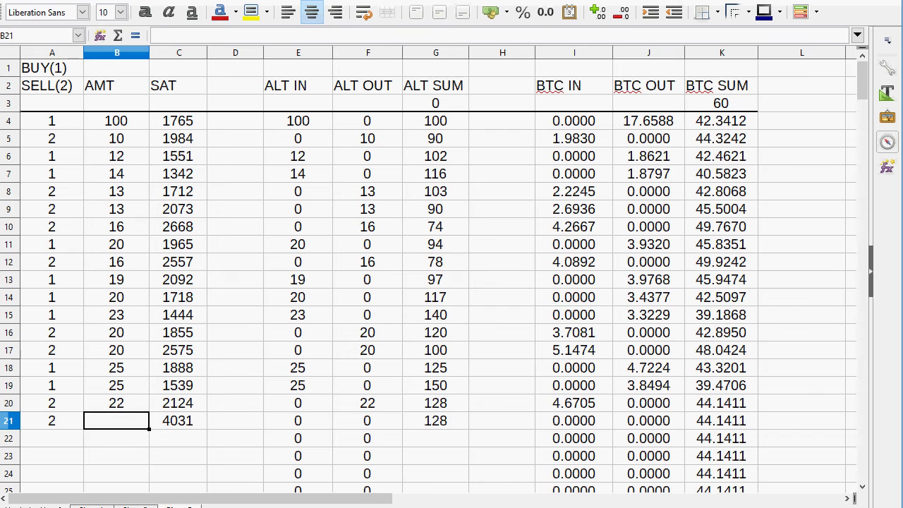
type("50")
key("Tab")
left_click(117, 421)
type("40")
key("Tab")
- Review the row 21 sale from AMT through ALT SUM and compare the BTC IN proceeds of rows 20 and 21
key("Right")
key("Right")
key("Left")
key("Left")
key("Right")
key("Right")
key("Right")
key("Right")
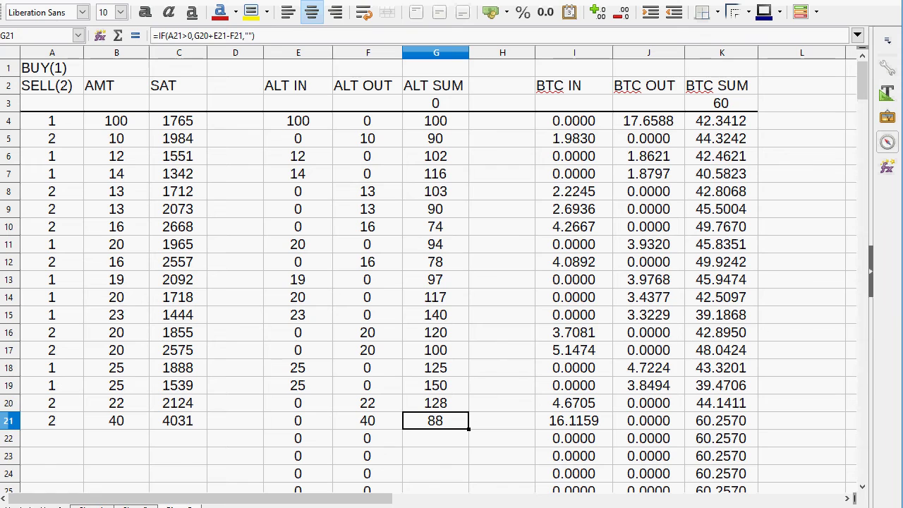
key("Left")
key("Left")
key("Left")
key("Left")
key("Left")
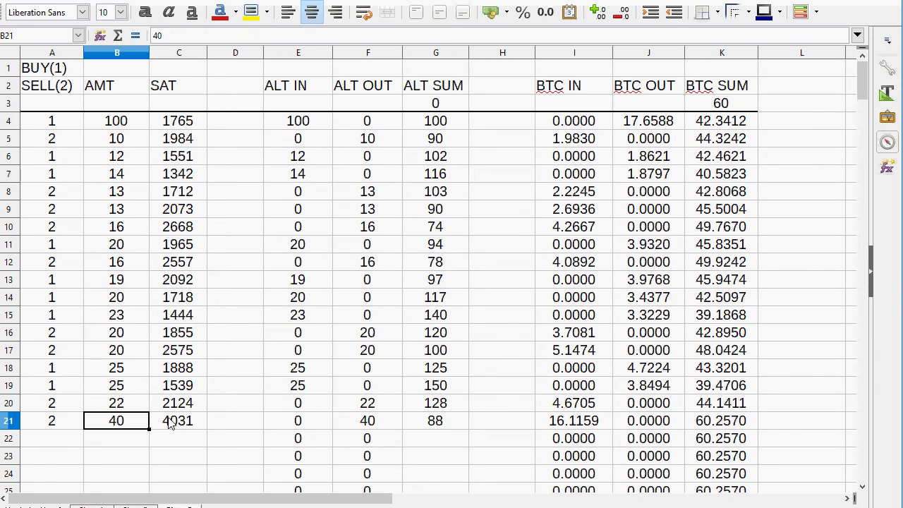
mouse_move(573, 421)
left_mouse_down()
mouse_move(568, 408)
mouse_move(533, 408)
mouse_move(565, 409)
left_mouse_up()
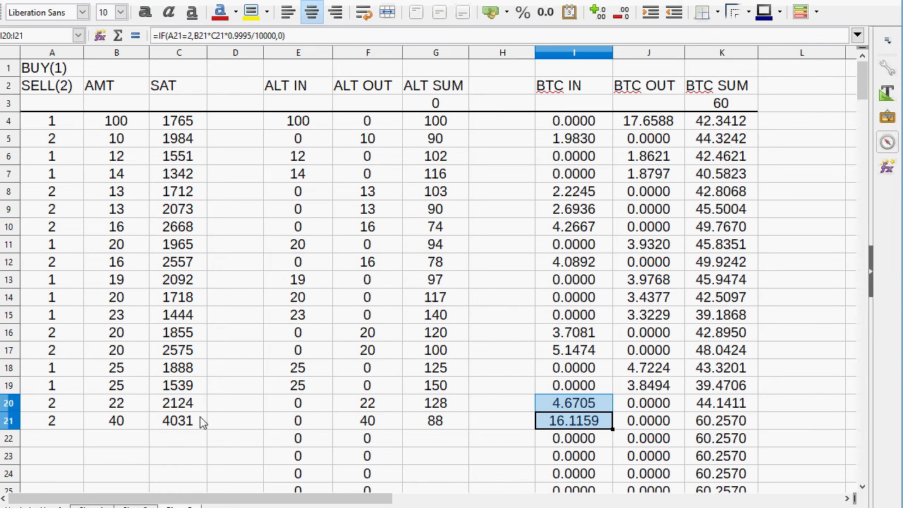
left_click_drag(102, 422, 421, 420)
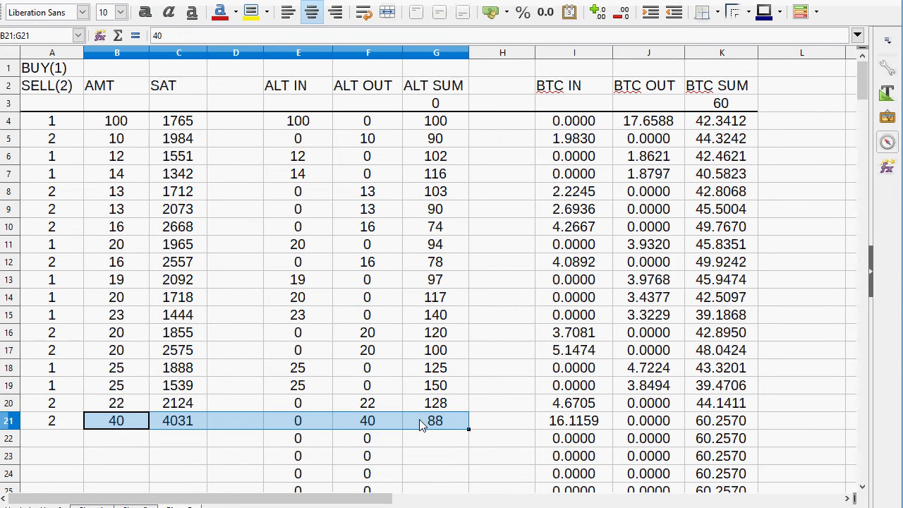
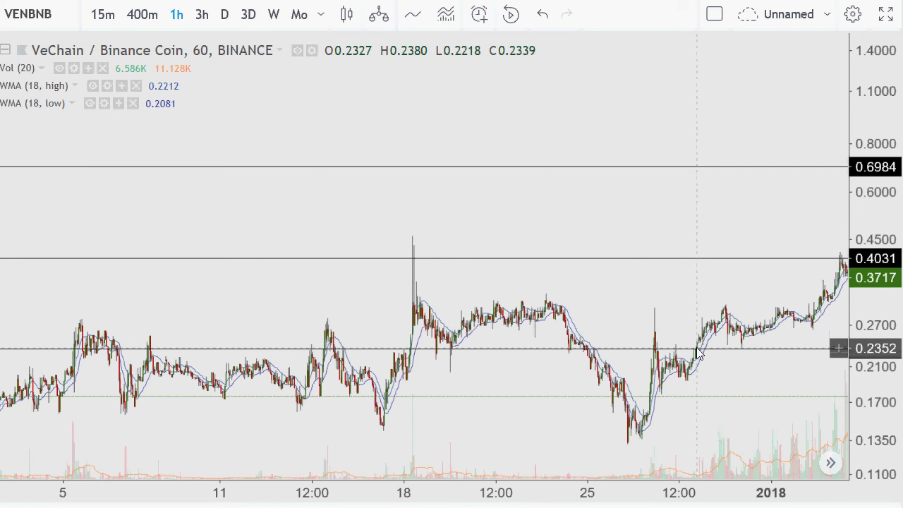
- Paste a copy of the horizontal ray on the VENBNB chart and place it at 0.1223, beneath the recent lows
key("alt+h")
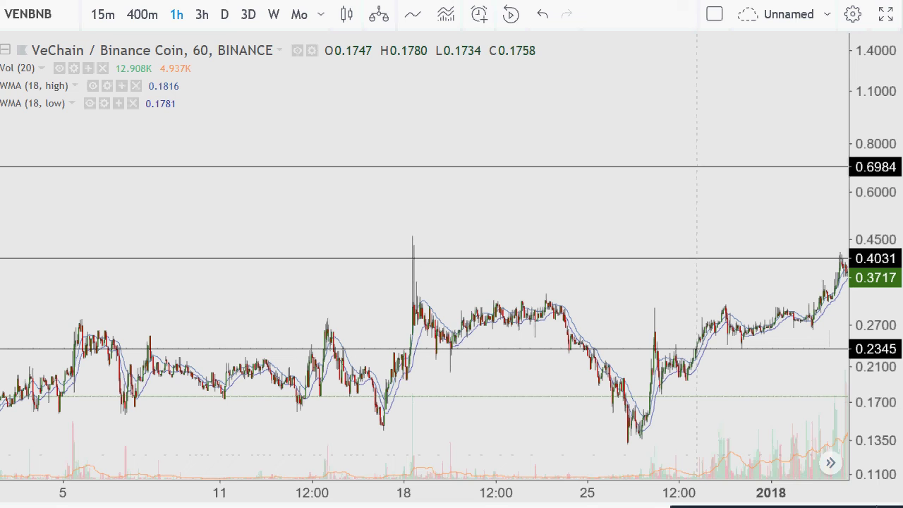
right_click(704, 107)
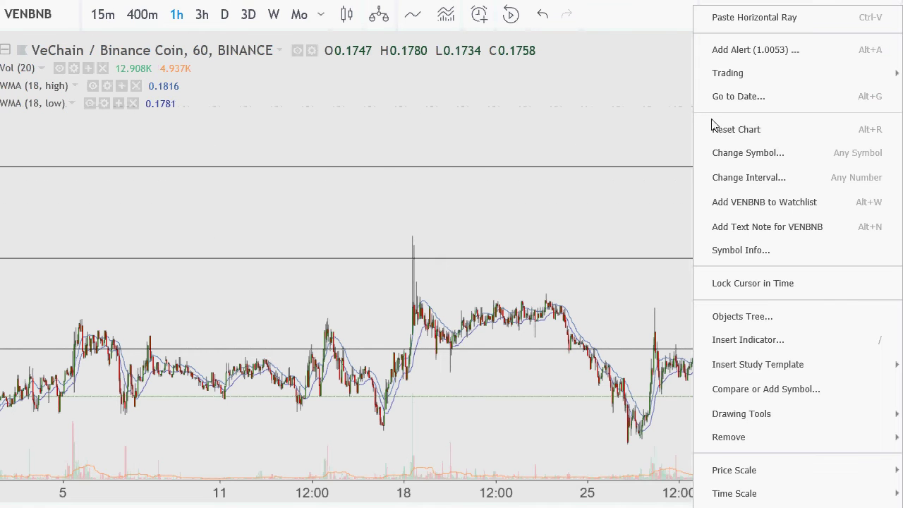
left_click(746, 19)
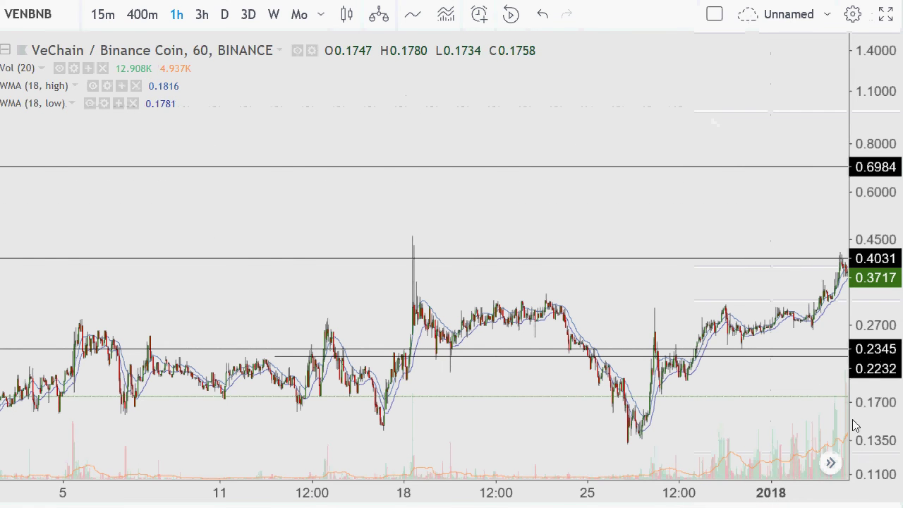
left_click_drag(796, 358, 377, 440)
left_click(375, 462)
scroll(498, 407, "down", 3)
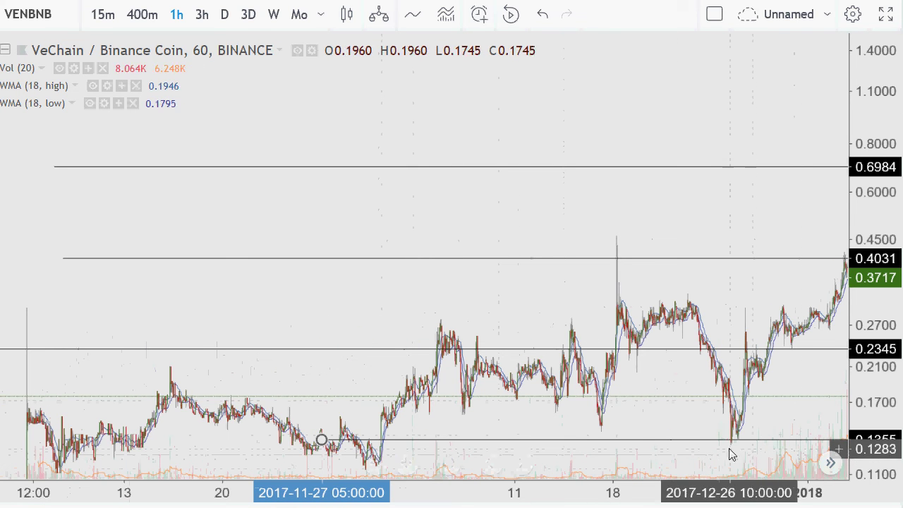
left_click_drag(715, 442, 712, 463)
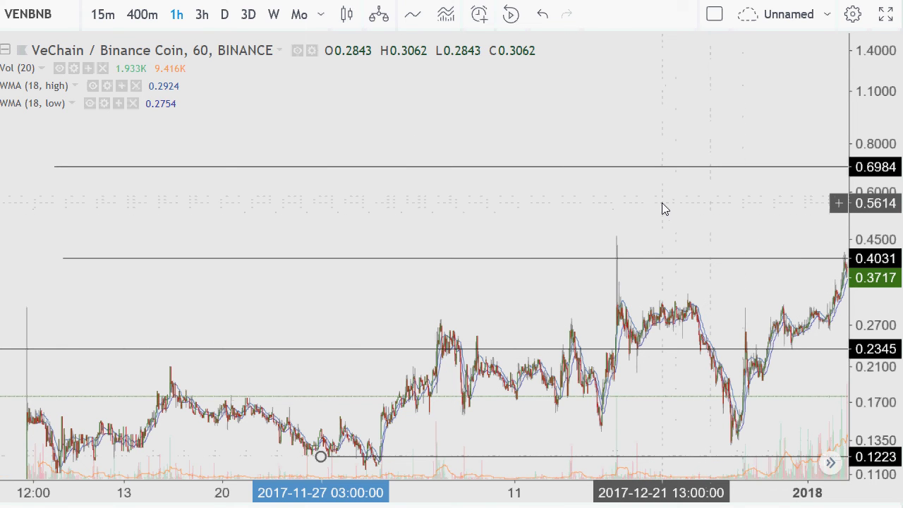
- Raise the 0.4031 line to 1.2910 and lower the 0.6984 line to 0.5547
scroll(646, 202, "up", 5)
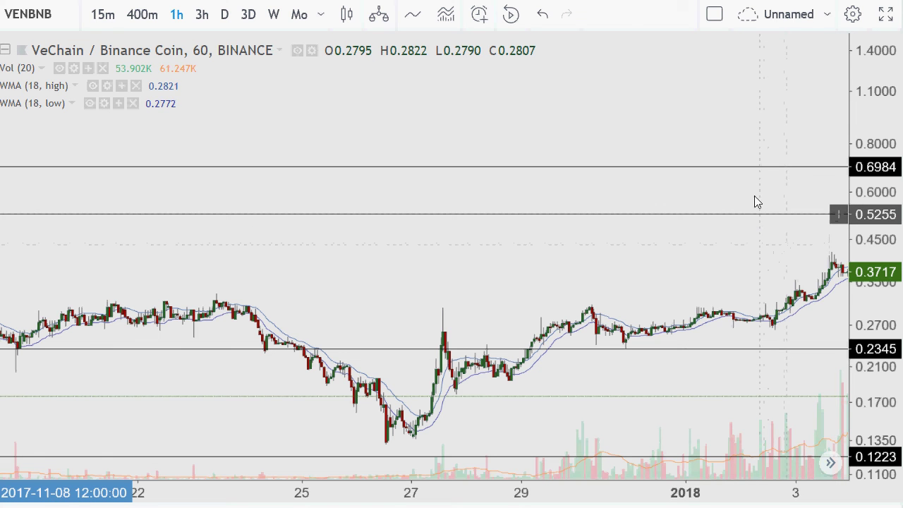
left_click_drag(756, 202, 754, 87)
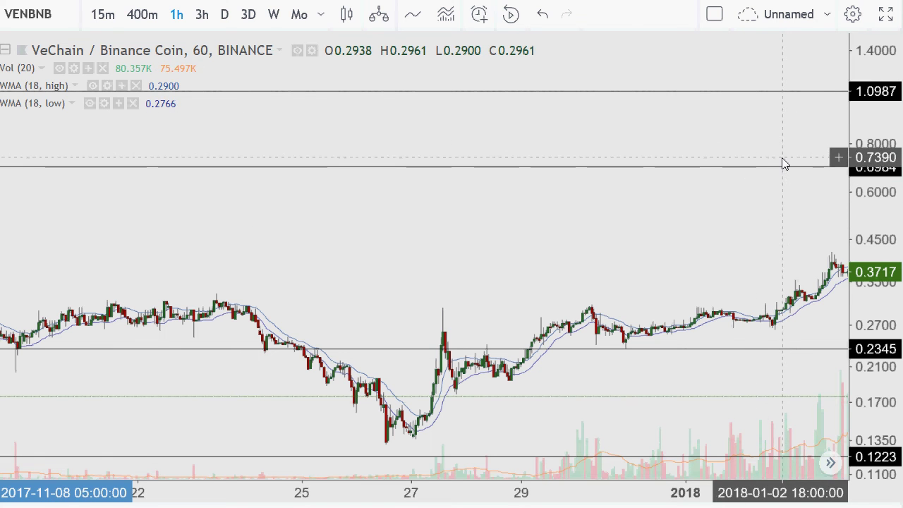
left_click_drag(782, 162, 768, 205)
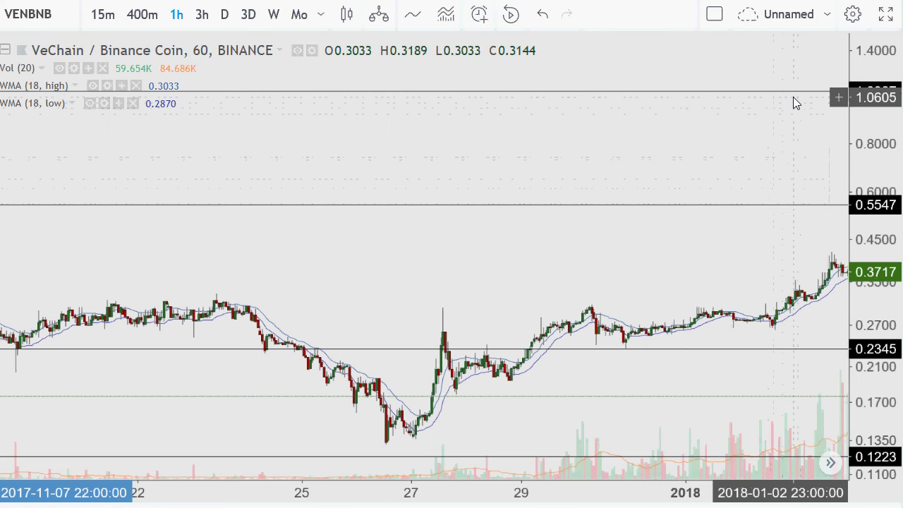
left_click_drag(791, 96, 783, 65)
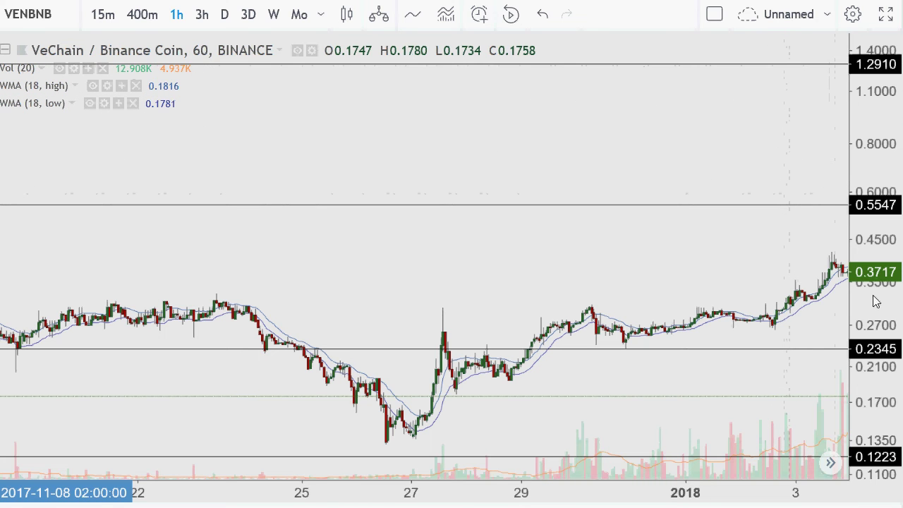
- Follow the VENBNB price down to the 0.2345 line and log an AMT of 22 for the buy at 2345 in row 22
left_click_drag(779, 283, 695, 296)
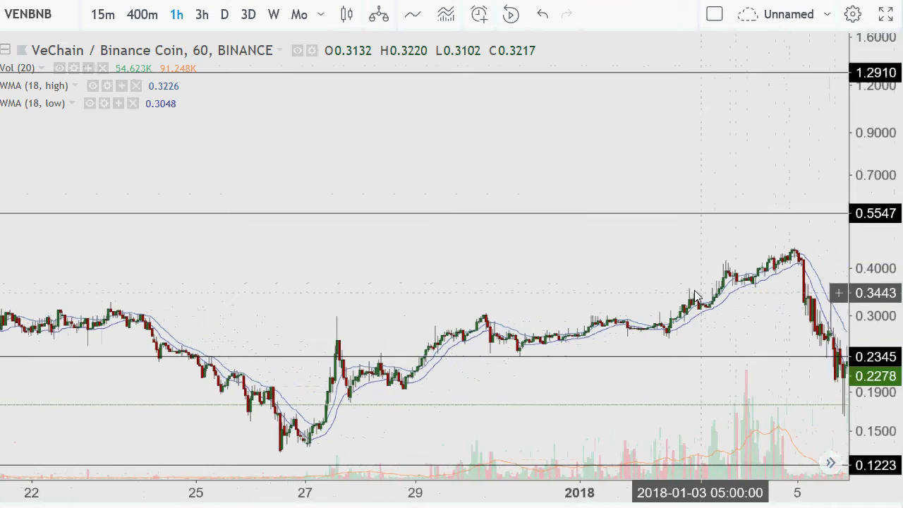
scroll(713, 286, "up", 3)
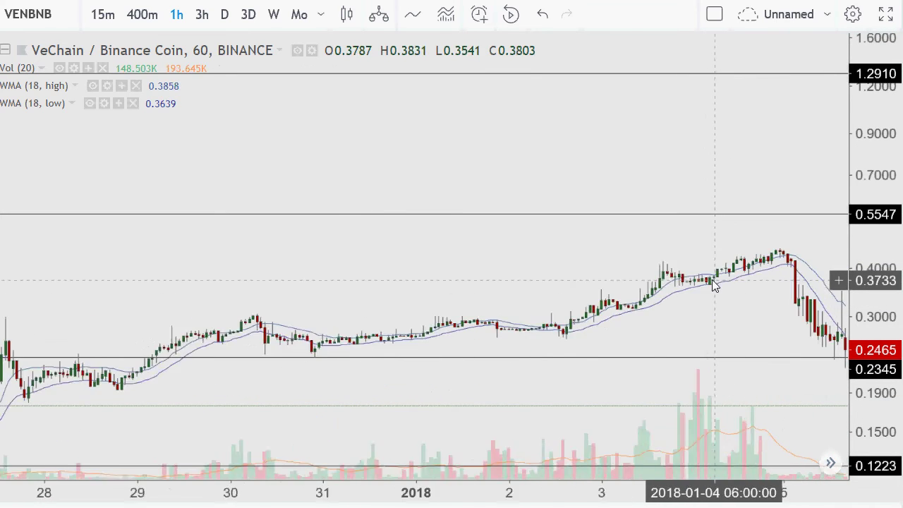
scroll(712, 285, "up", 3)
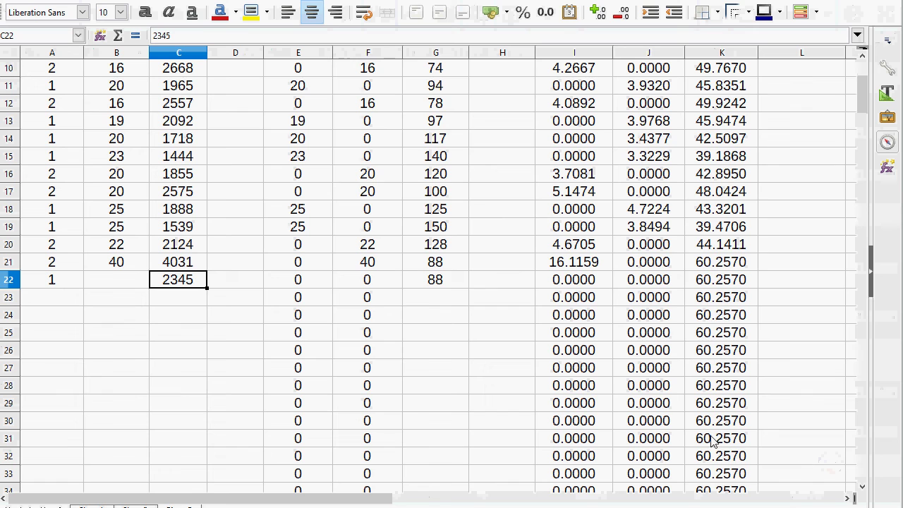
left_click(180, 302)
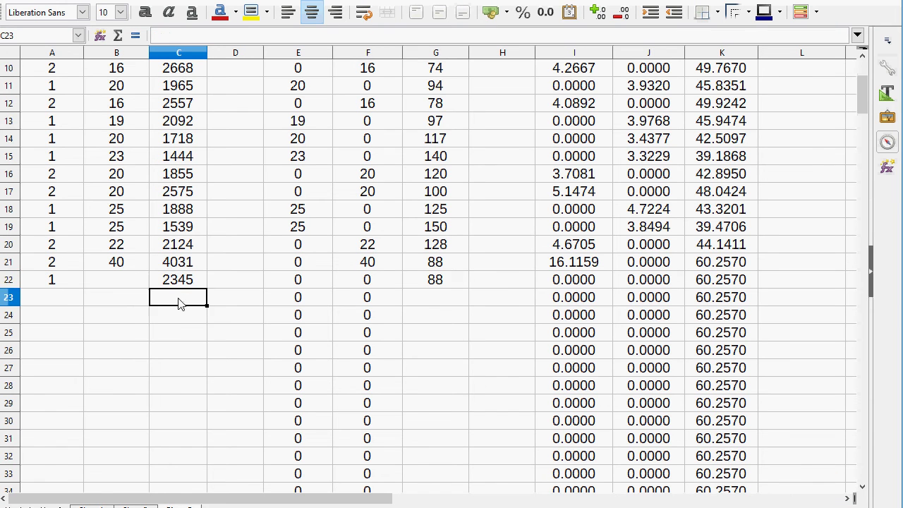
left_click(178, 282)
left_click(186, 244)
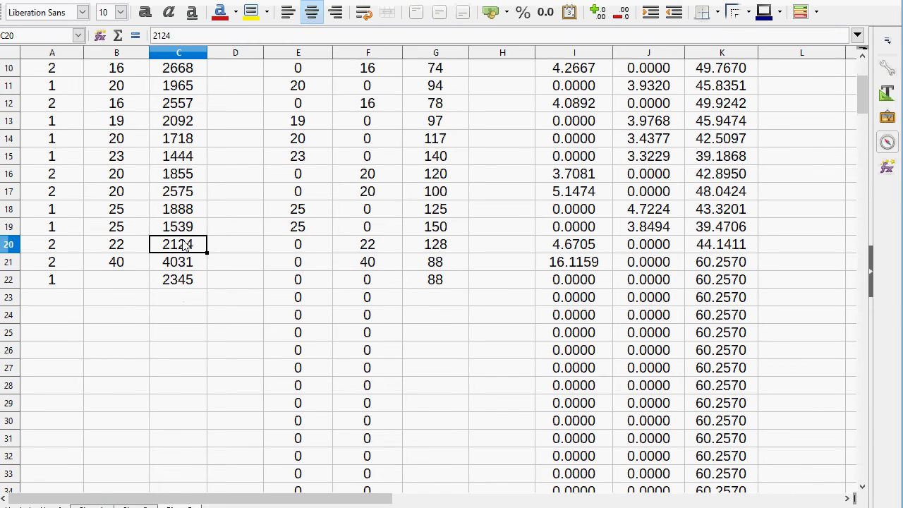
left_click(113, 283)
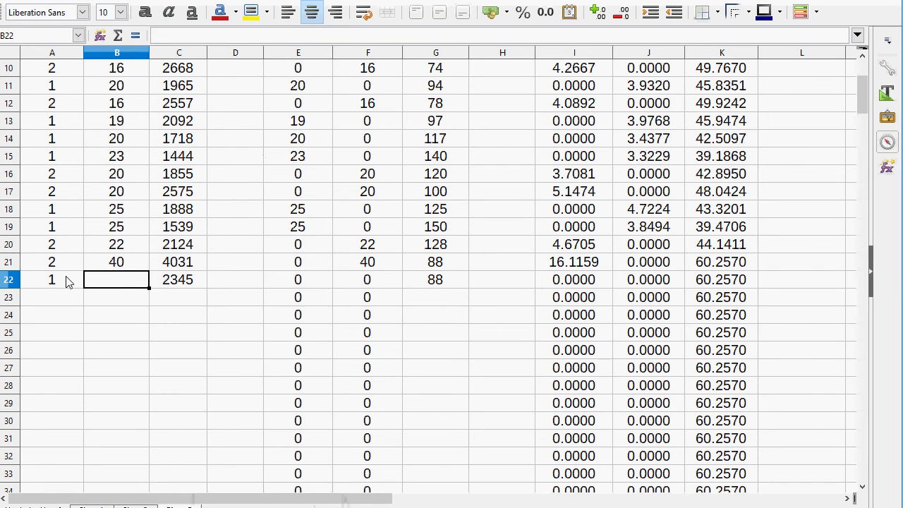
type("22")
key("Tab")
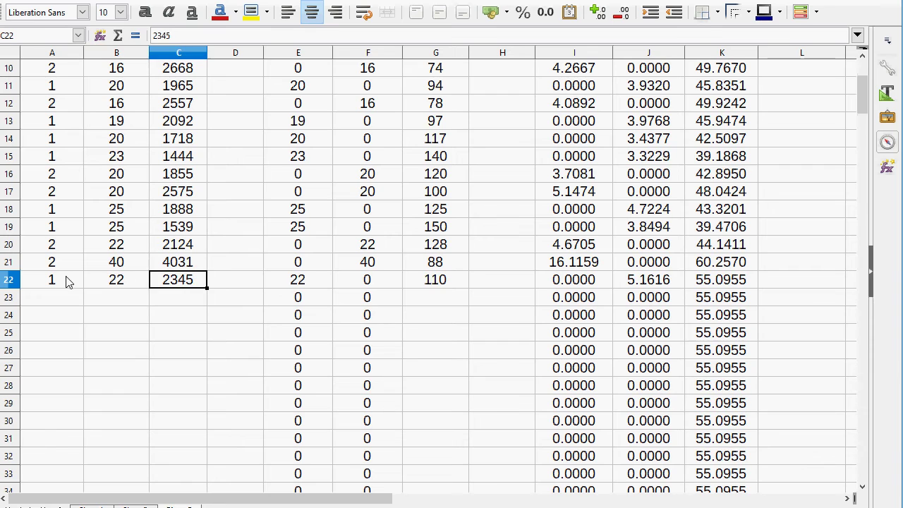
- Review the ALT and BTC results of the row 22 buy across the row against the preceding trade
key("Tab")
key("Tab")
key("Tab")
key("Tab")
key("Tab")
key("Tab")
key("Tab")
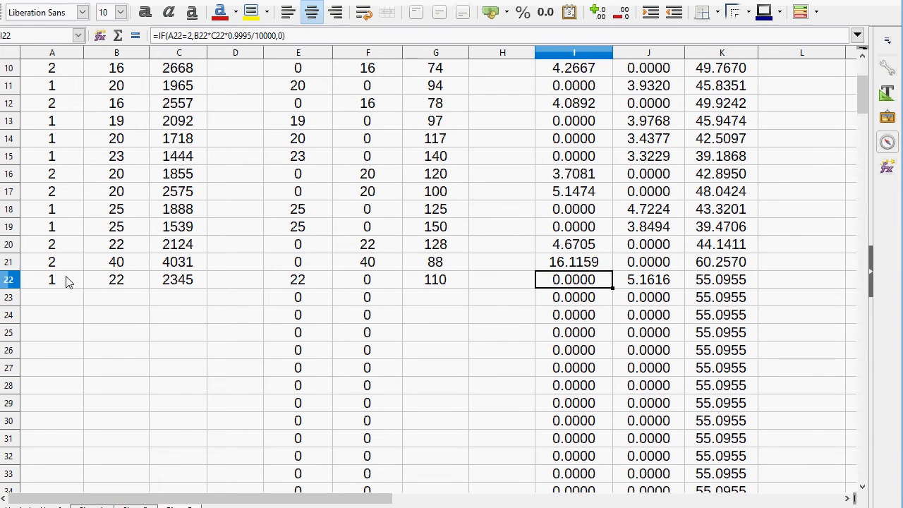
key("shift+Tab")
key("shift+Tab")
key("shift+Tab")
key("shift+Tab")
key("shift+Tab")
key("shift+Tab")
key("shift+Tab")
key("shift+Tab")
key("shift+Tab")
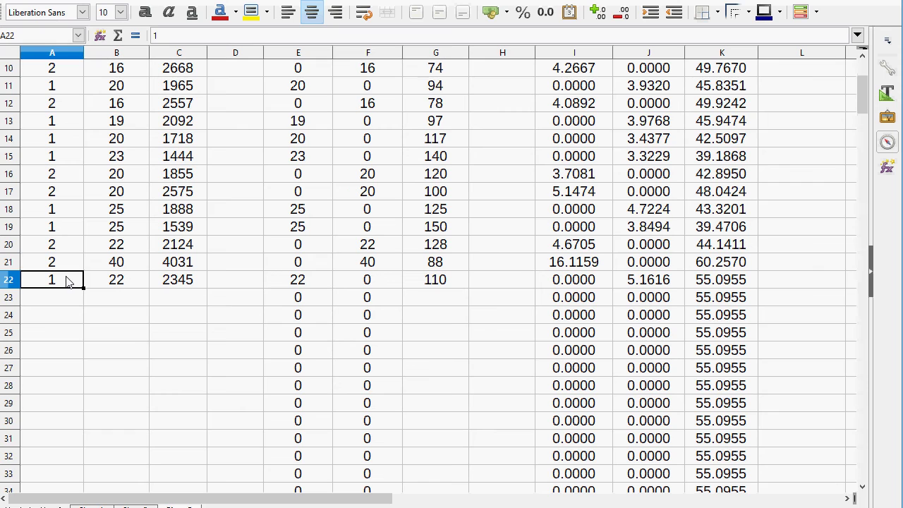
key("Up")
key("Down")
key("Down")
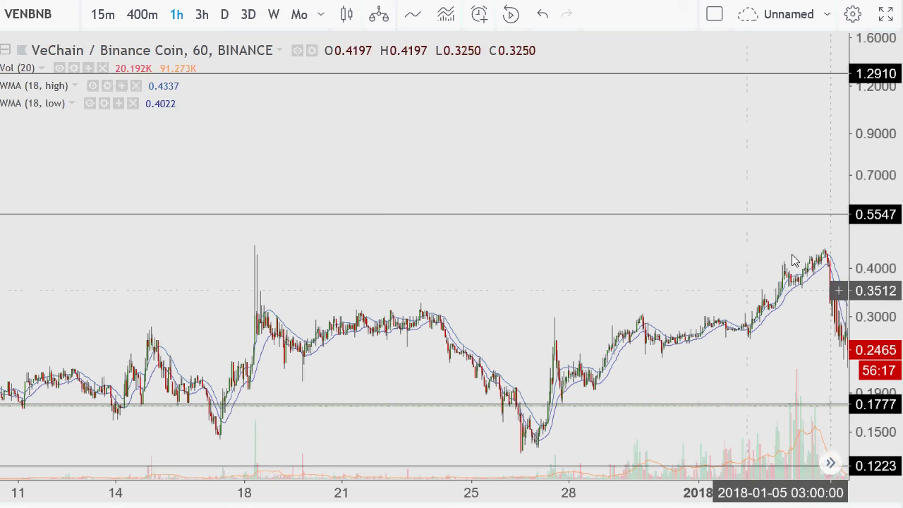
- Set the horizontal line just above the current VENBNB price to 0.3254
scroll(750, 272, "up", 5)
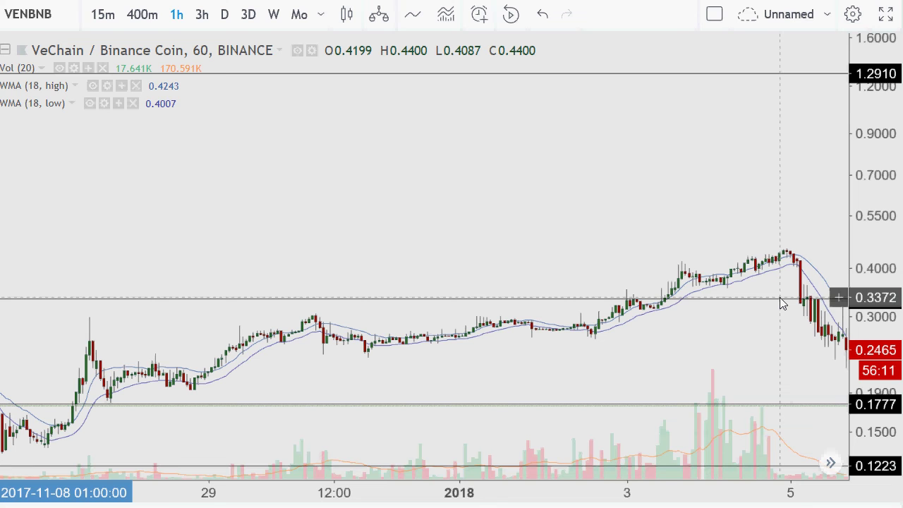
left_click_drag(781, 299, 781, 303)
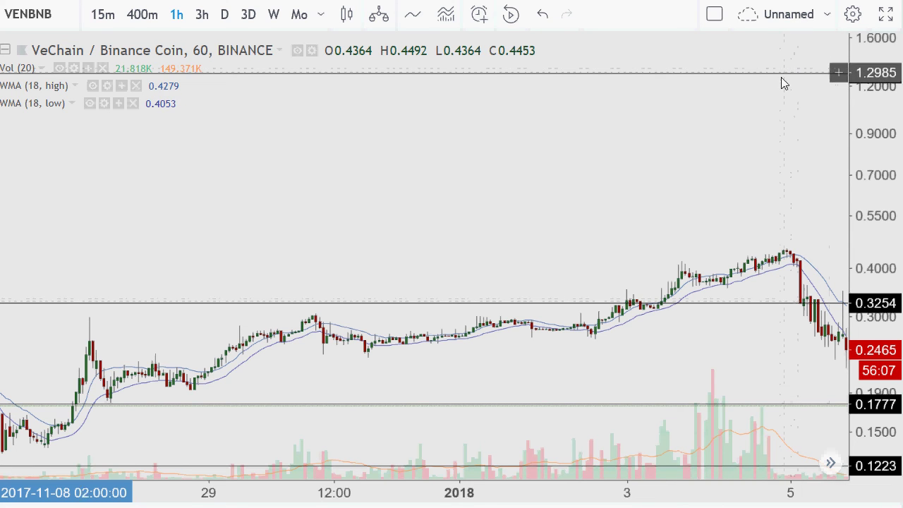
- Lower the topmost horizontal line on the VENBNB chart to 0.7459
left_click(779, 164)
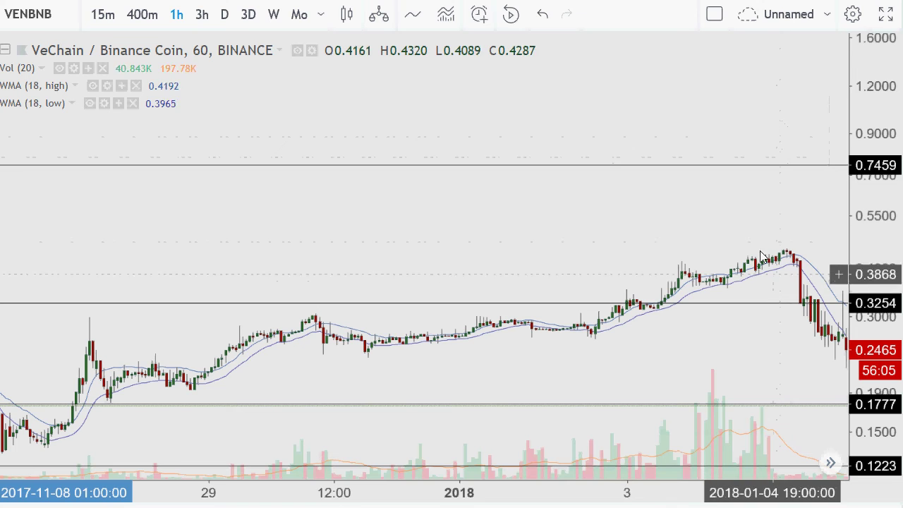
scroll(741, 225, "up", 5)
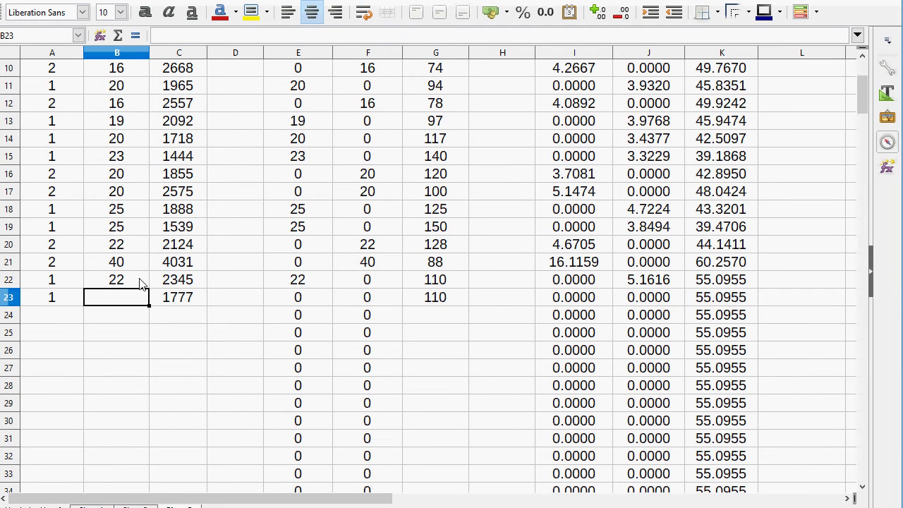
- Enter an AMT of 26 for the buy at 1777 in row 23
left_click_drag(51, 260, 195, 299)
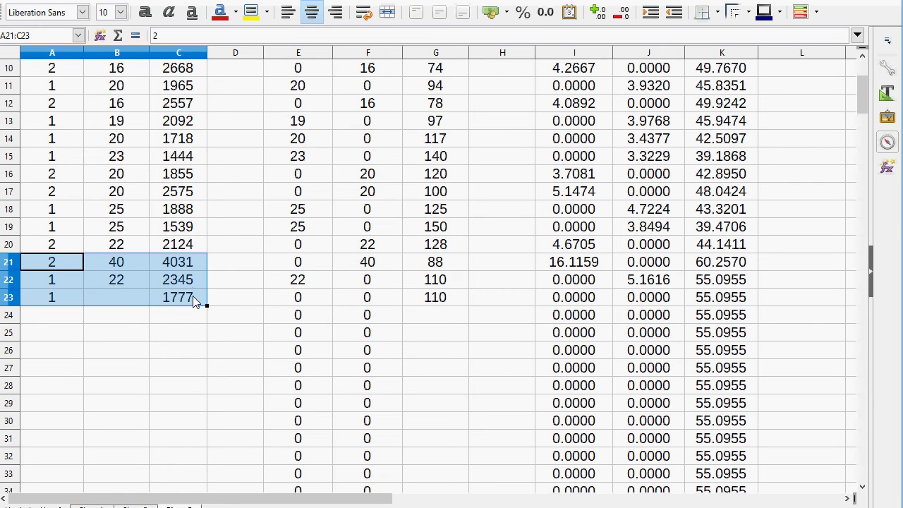
left_click(137, 317)
left_click(120, 298)
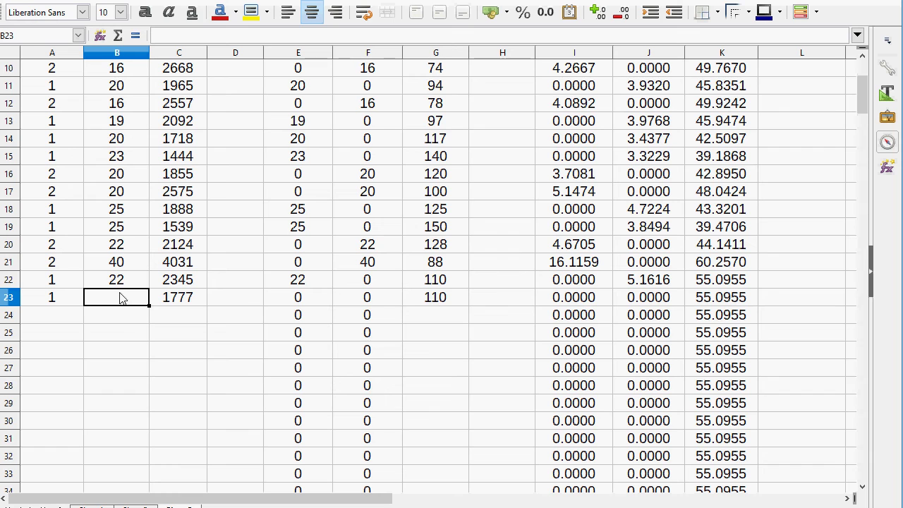
type("2")
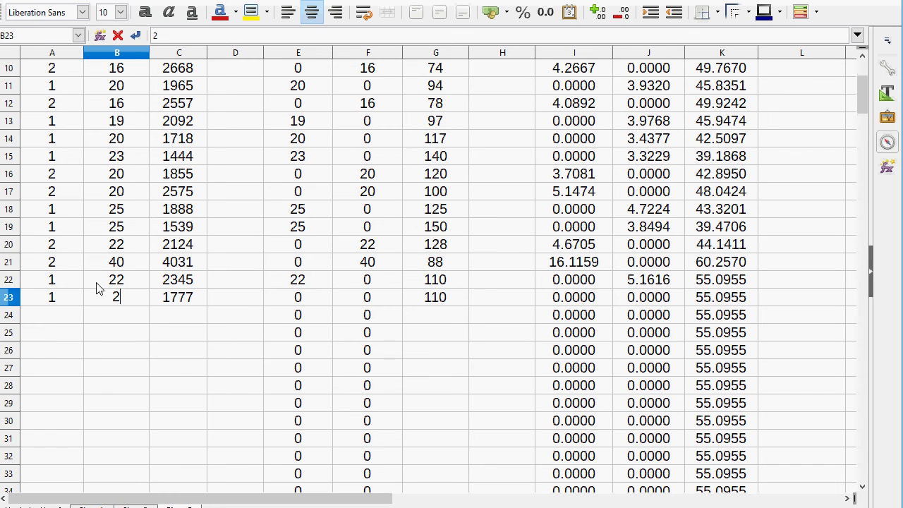
key("Tab")
- Review the ALT and BTC results of the row 23 buy against the two preceding trades
key("Tab")
key("Tab")
key("Tab")
key("Tab")
key("Tab")
key("Tab")
key("Tab")
key("Tab")
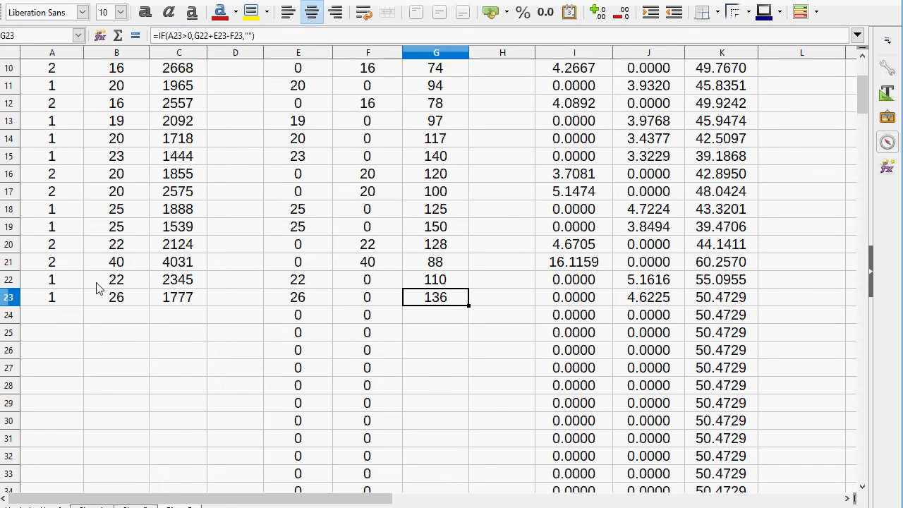
key("Left")
key("Up")
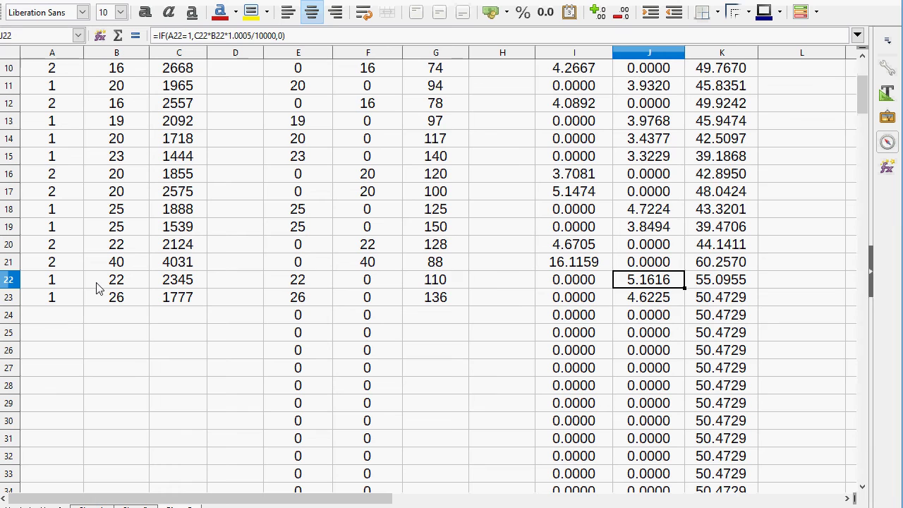
key("Down")
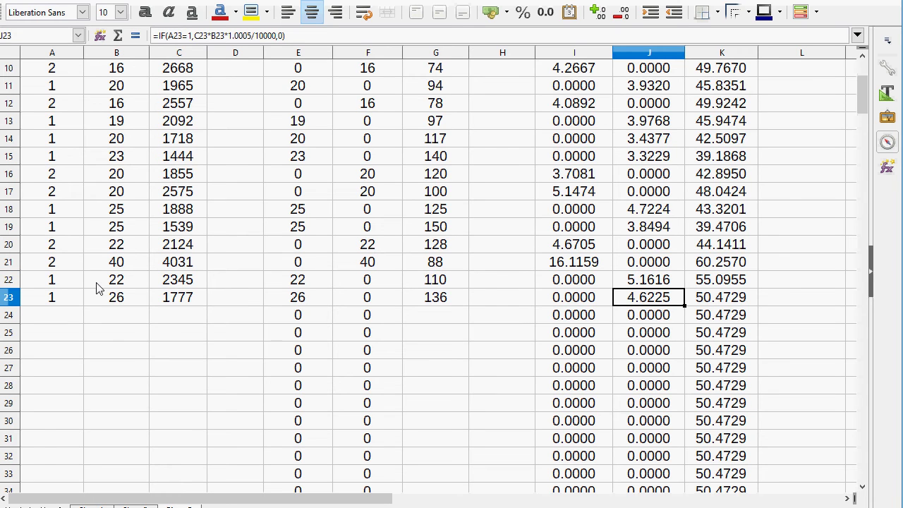
key("Up")
key("Up")
key("Left")
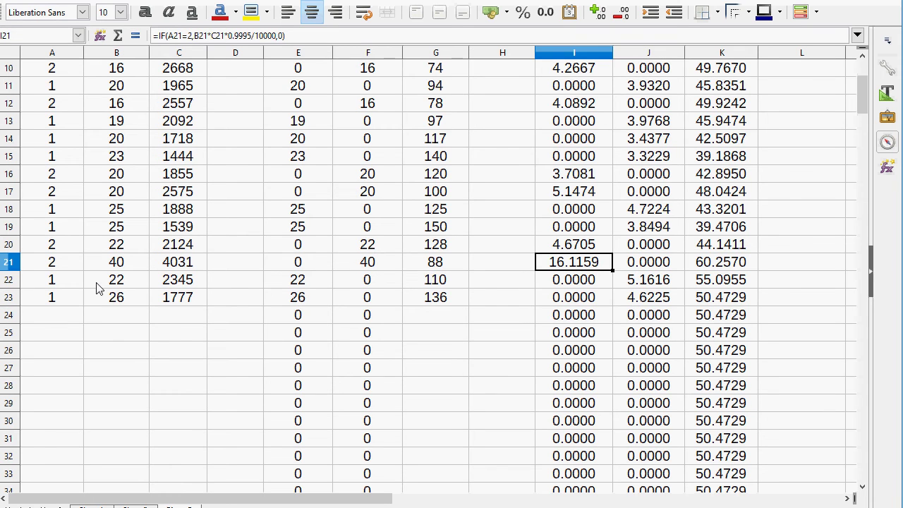
key("Down")
key("Left")
key("Left")
key("Left")
key("Left")
key("Left")
key("Left")
key("Left")
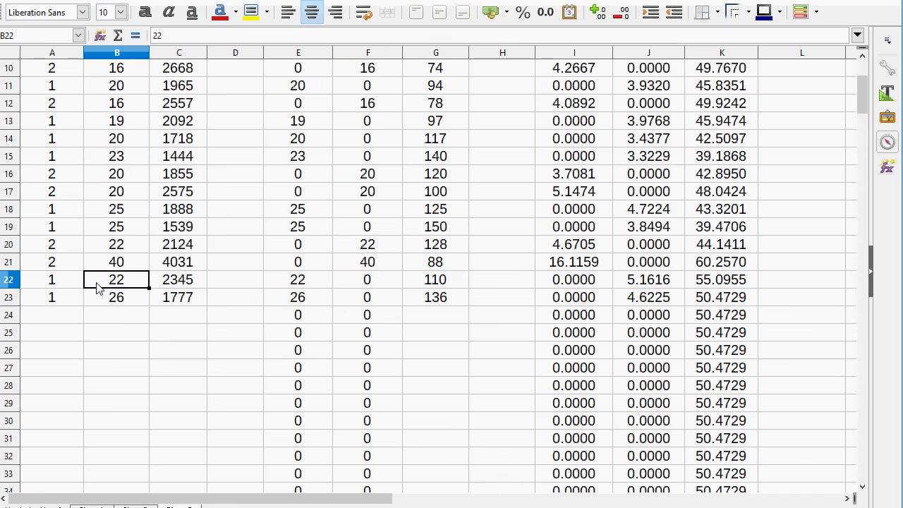
key("Down")
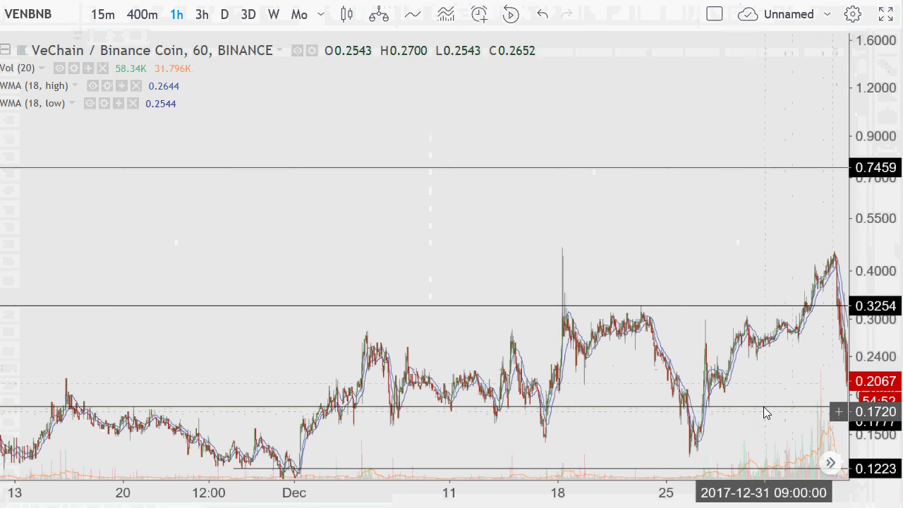
- Lower the 0.1777 line to 0.1353 and the 0.3254 line to 0.2447
left_click_drag(763, 409, 764, 463)
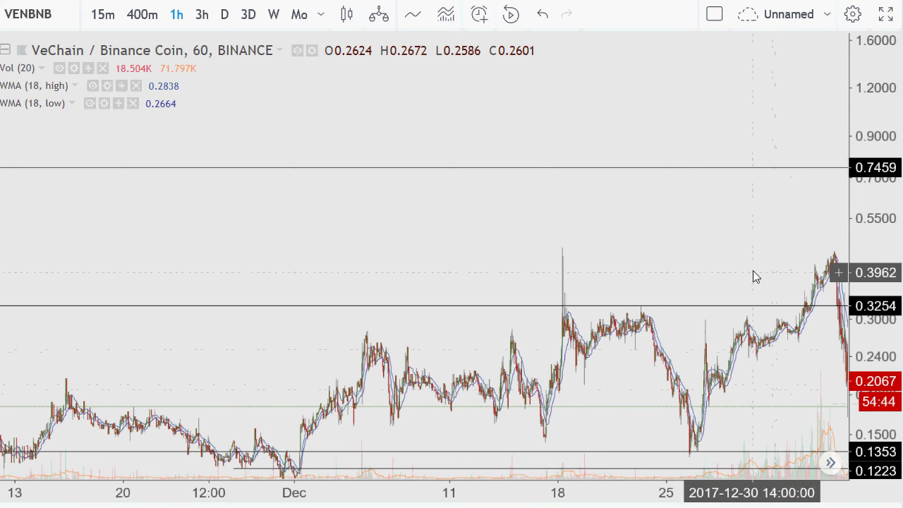
scroll(751, 341, "up", 5)
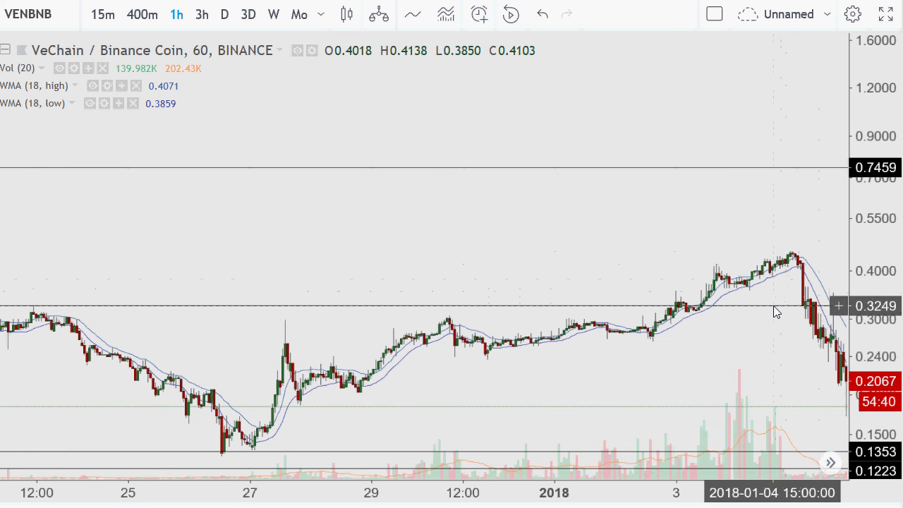
left_click_drag(774, 318, 773, 345)
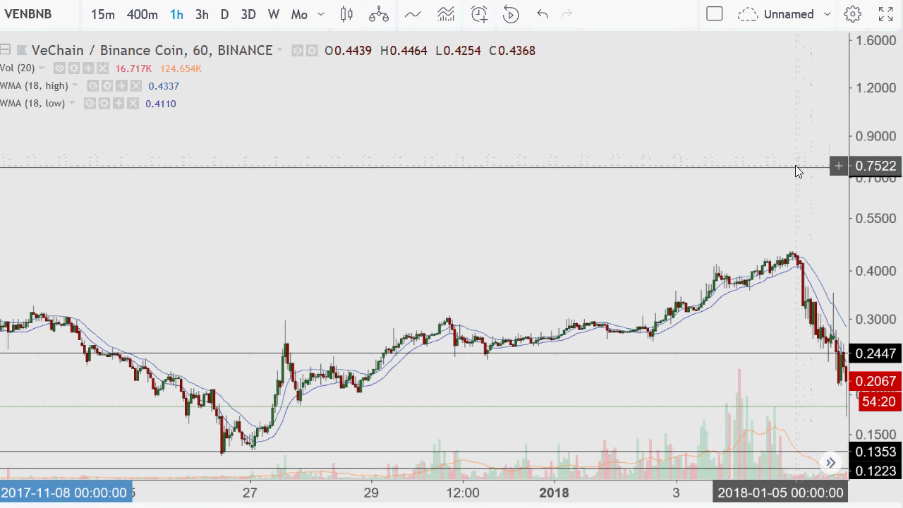
- Lower the 0.7459 line to about 0.44, level with the recent VENBNB peak
scroll(795, 170, "down", 4)
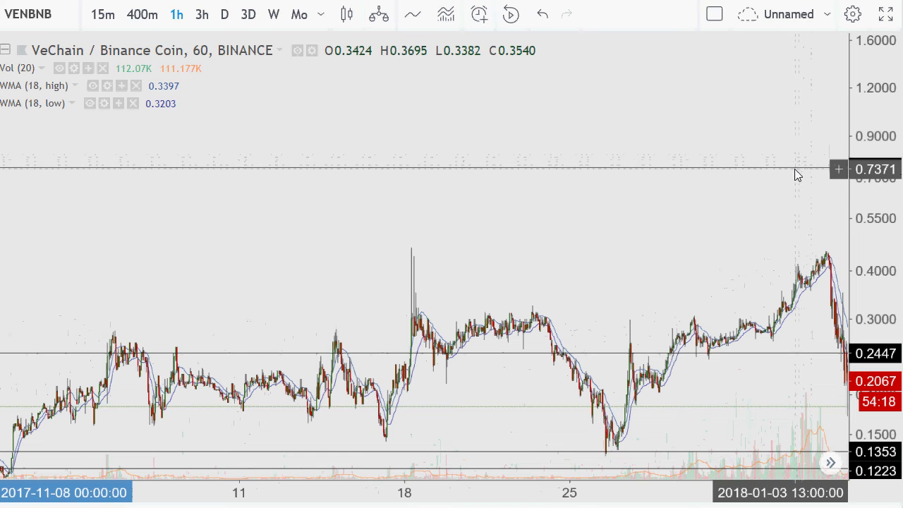
left_click_drag(796, 175, 805, 254)
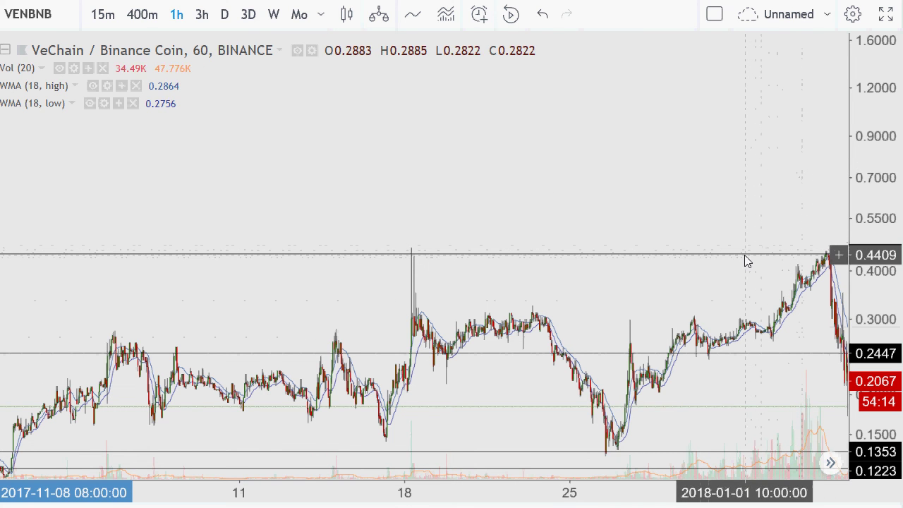
scroll(720, 74, "up", 5)
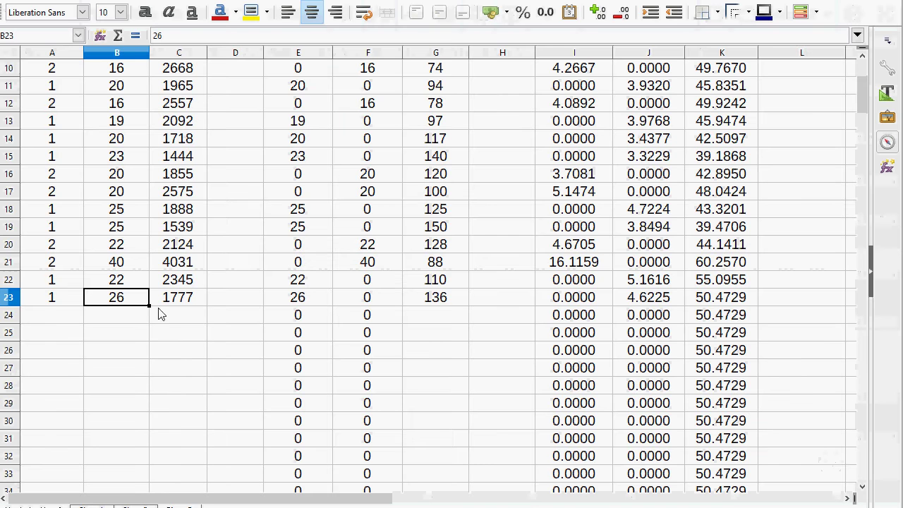
- Start a new trade in row 24 with a SAT price of 2447 and the sell code 2
left_click(159, 314)
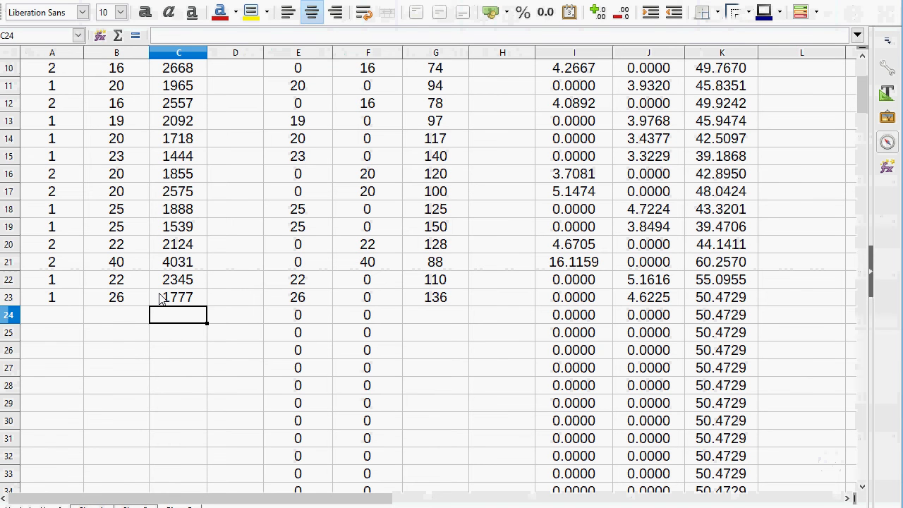
type("2447")
key("Left")
key("Left")
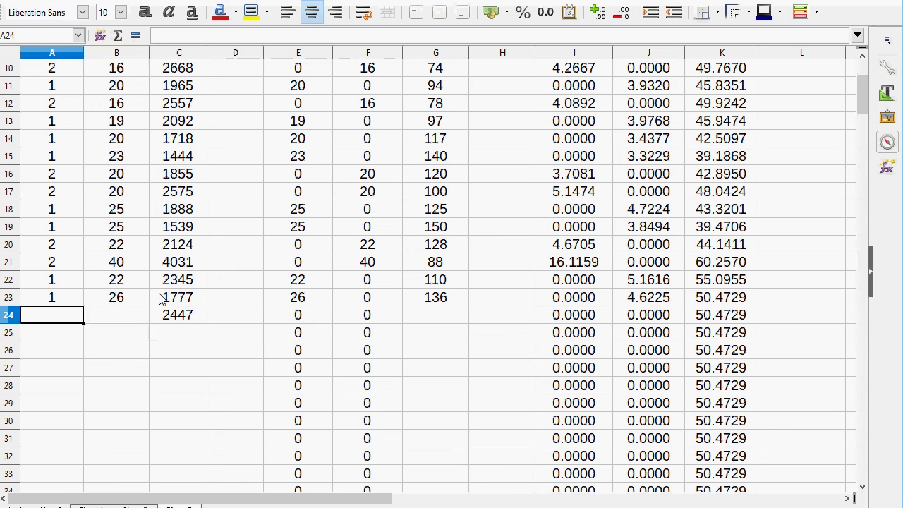
type("2")
key("Tab")
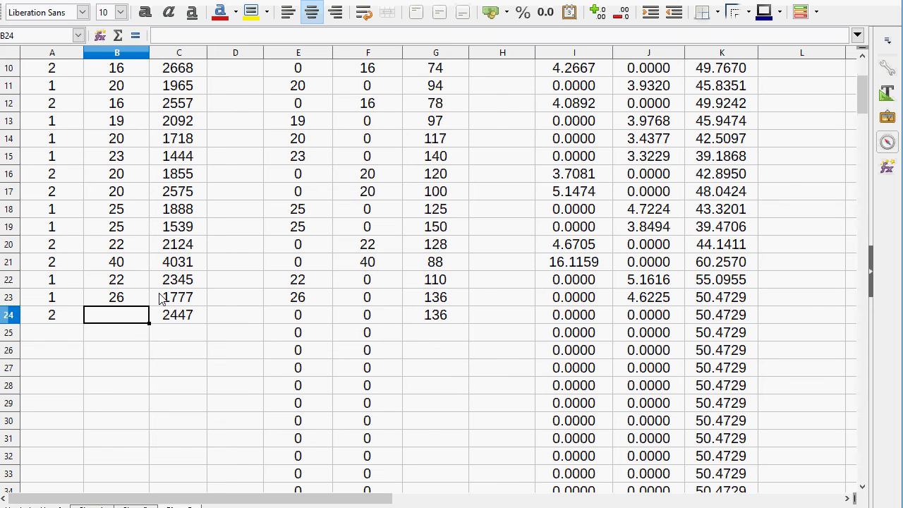
- Set the AMT of the row 24 sell to 24 and check its ALT and BTC results across the row
type("24")
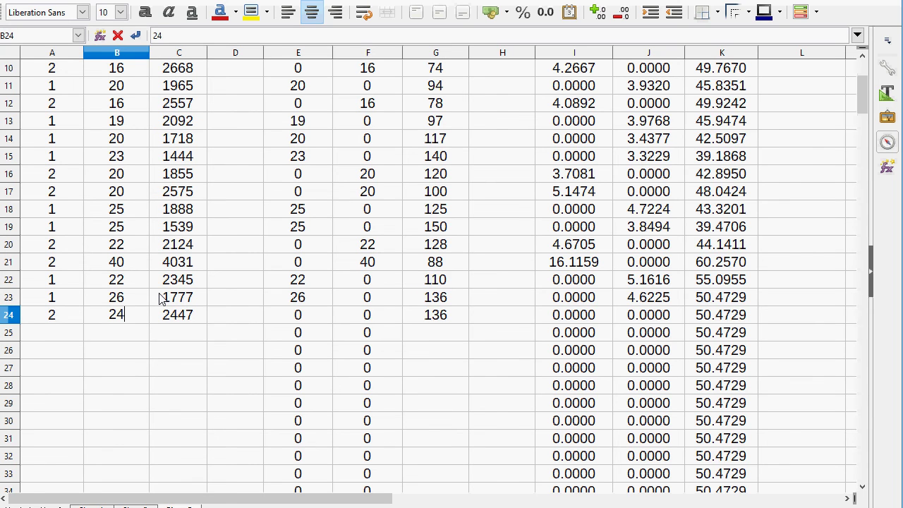
key("Tab")
key("Tab")
key("Tab")
key("Tab")
key("Tab")
key("Tab")
key("Tab")
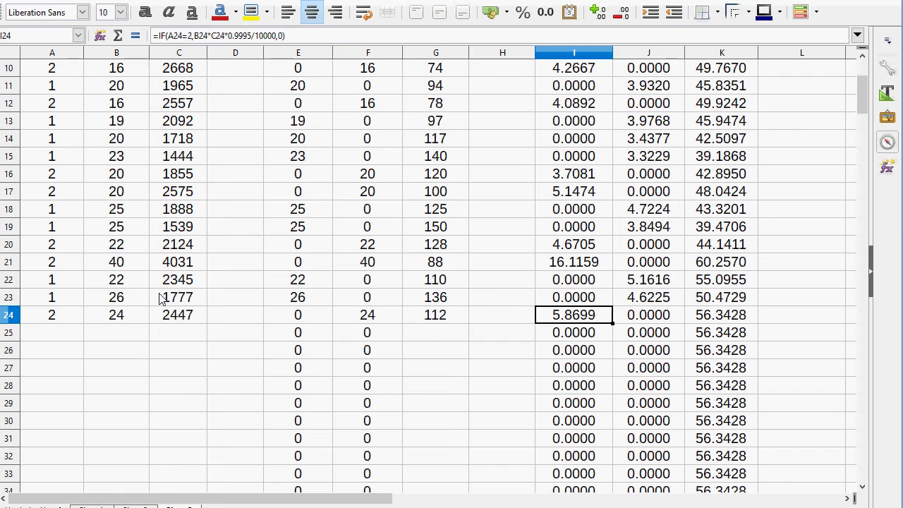
key("Tab")
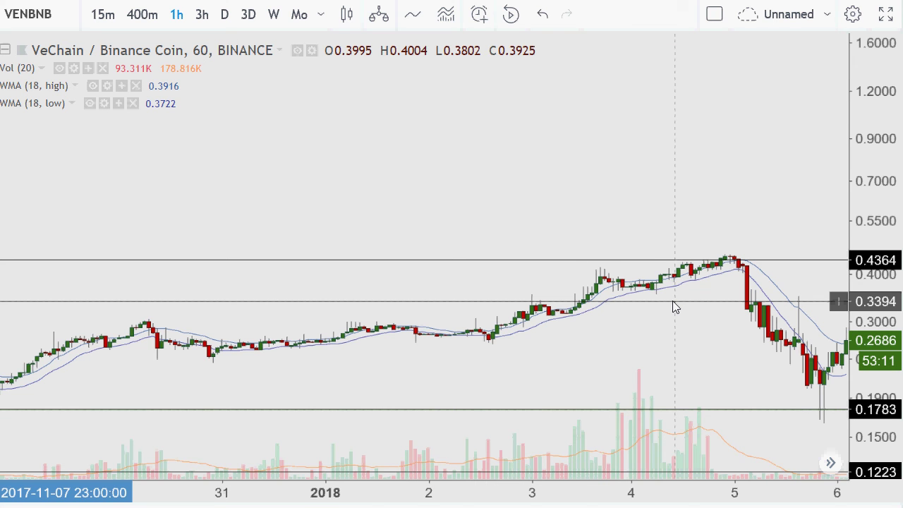
- Raise the 0.4364 line to 1.1185, well above the VENBNB price
left_click_drag(667, 259, 656, 103)
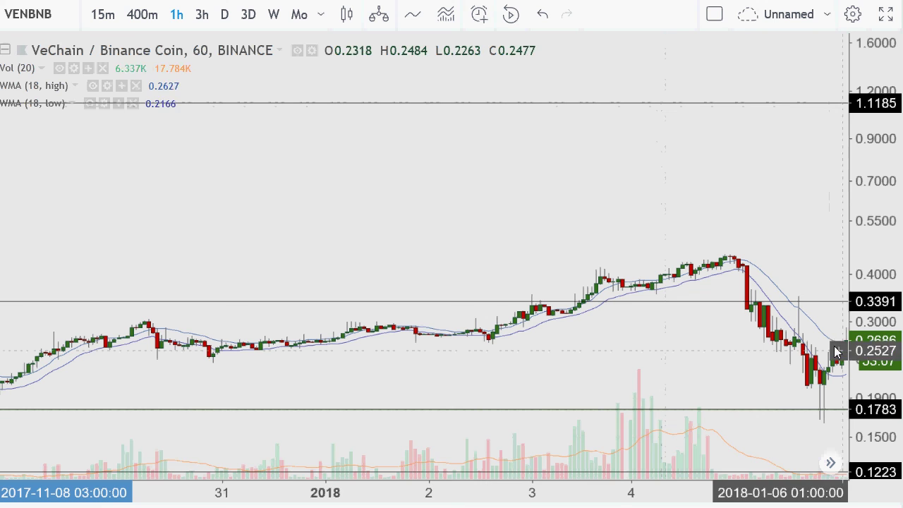
left_click_drag(776, 176, 757, 179)
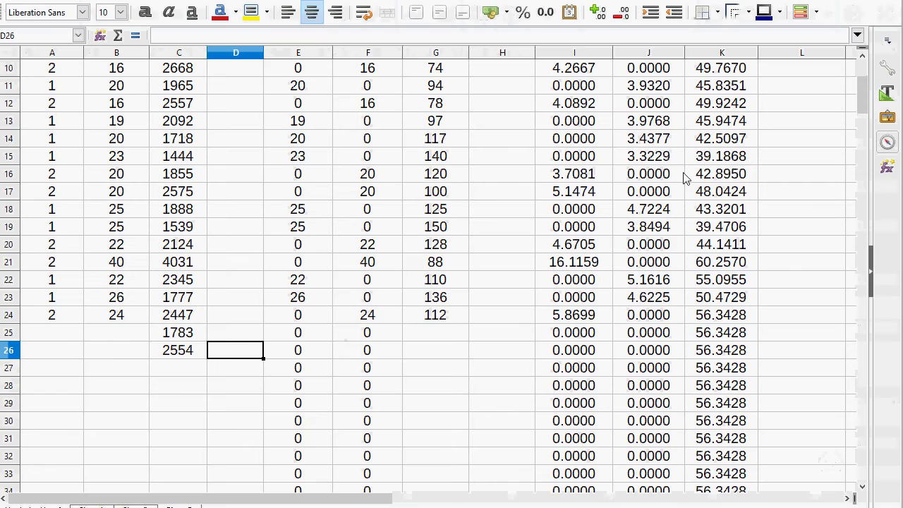
- Log the trade at 1783 in row 25 as a buy (1) with an AMT of 28
left_click(35, 317)
left_click(37, 338)
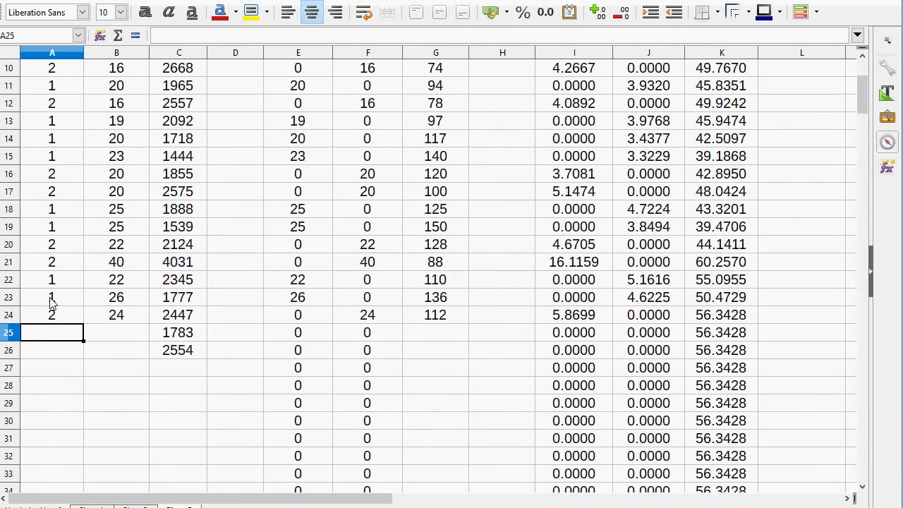
type("1")
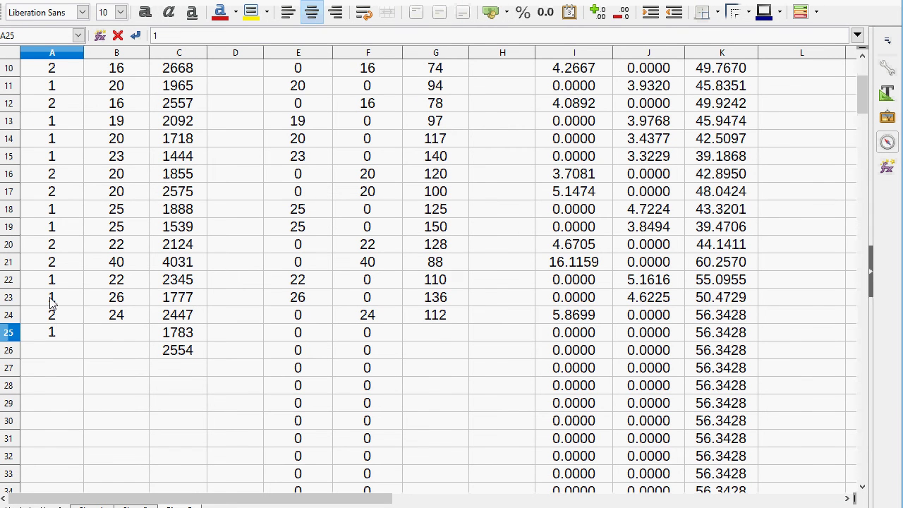
key("Tab")
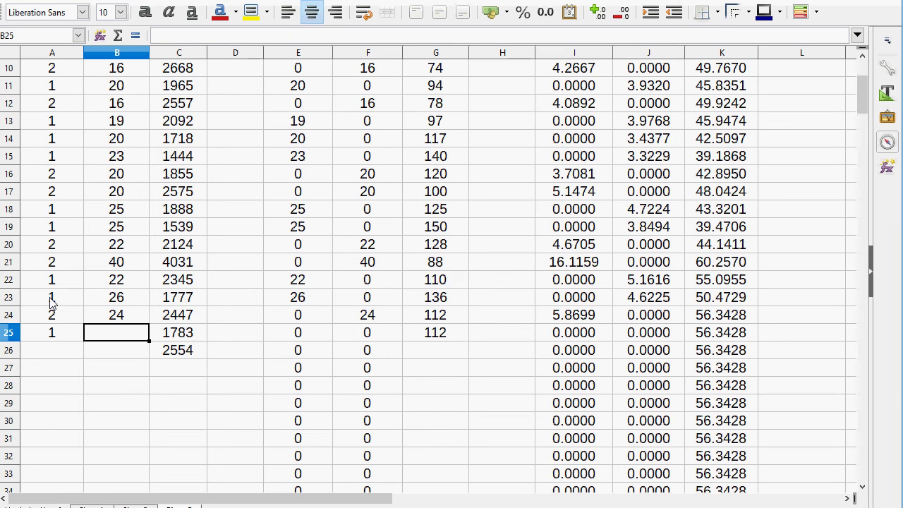
type("28")
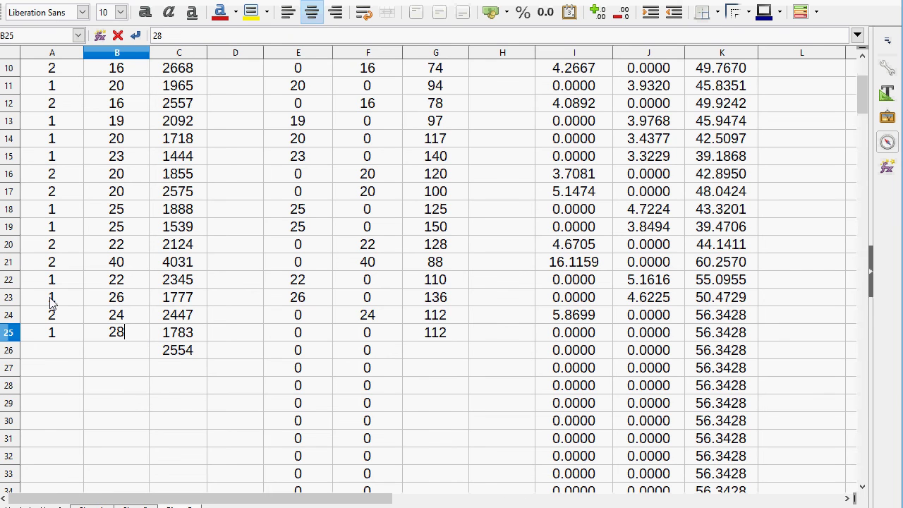
key("Tab")
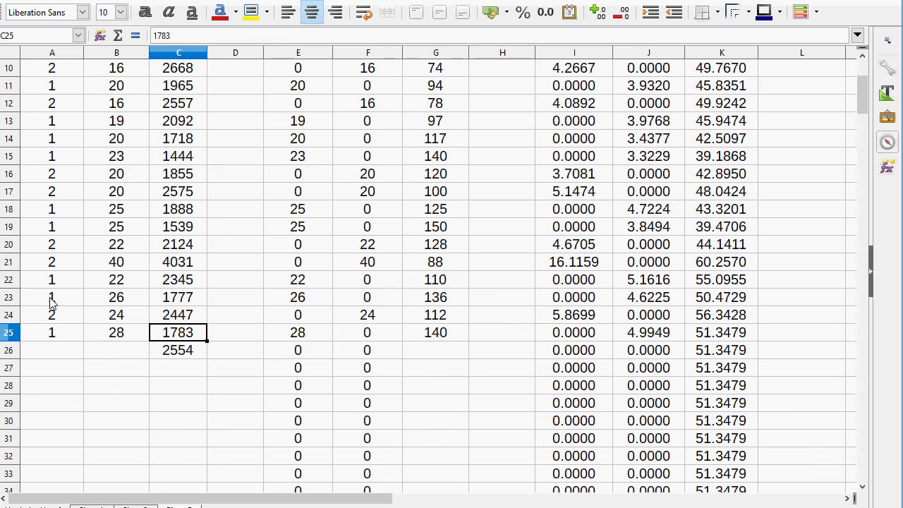
- Log the trade at 2554 in row 26 as a sell (2) with an AMT of 25, and check the starting balances under the headers
key("Left")
key("Left")
key("Down")
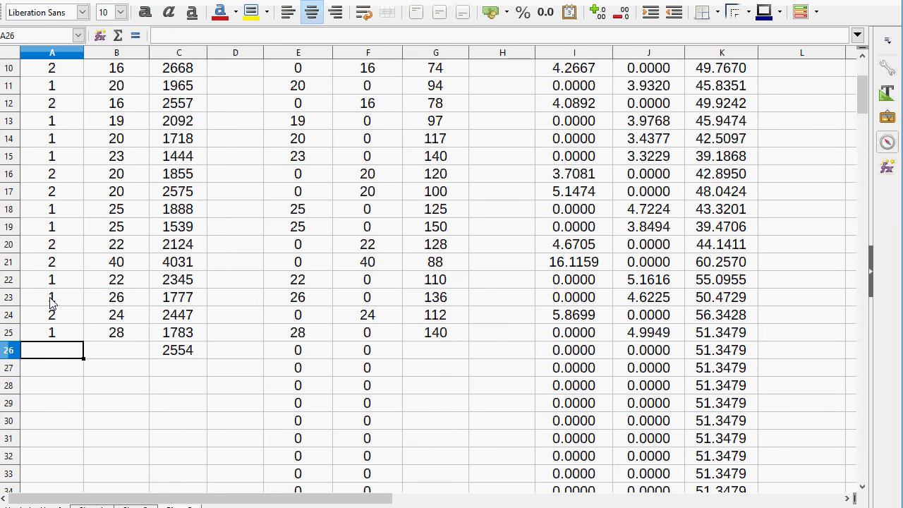
type("2")
key("Tab")
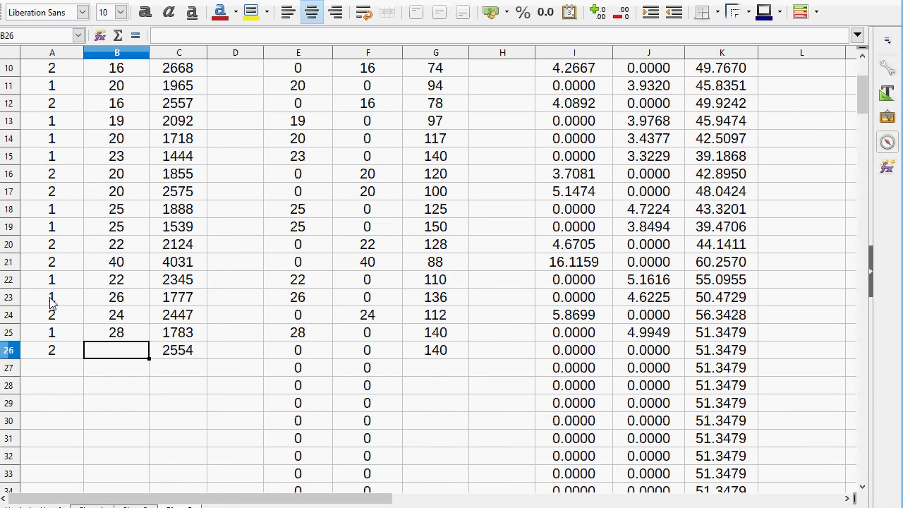
type("25")
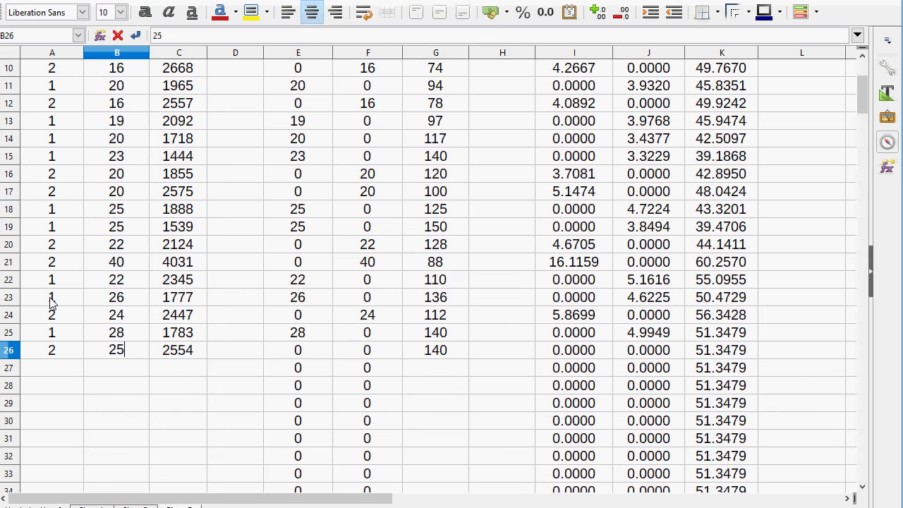
key("Tab")
key("Tab")
key("Tab")
key("Tab")
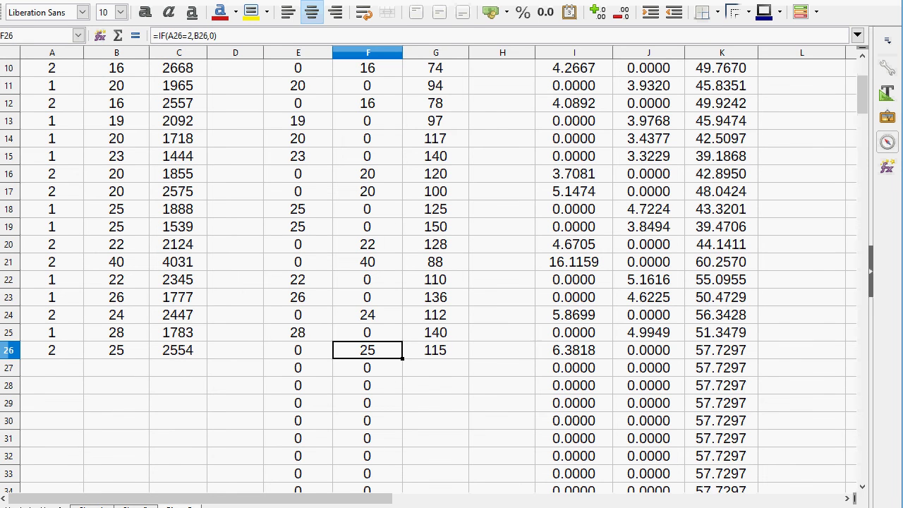
scroll(633, 162, "up", 3)
scroll(642, 152, "down", 1)
scroll(717, 74, "up", 1)
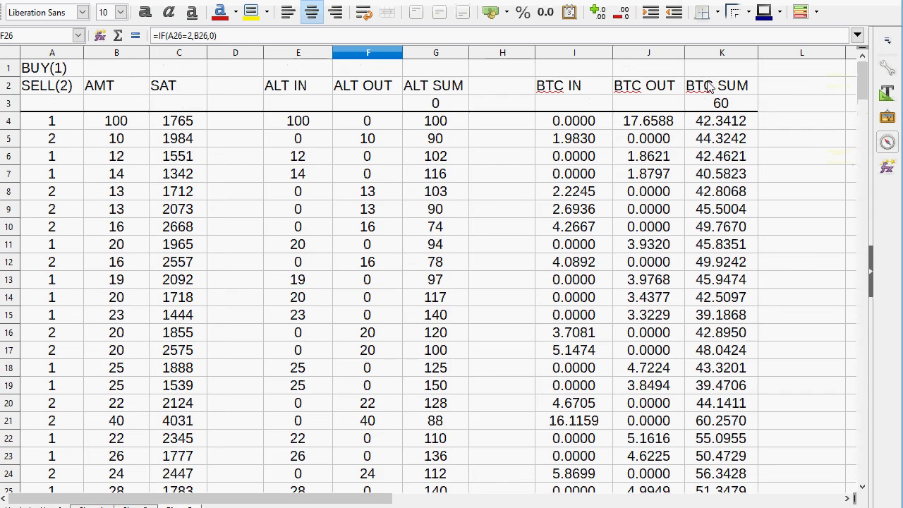
- Compare the starting BTC SUM and ALT SUM balances in row 3 with the ALT SUM after the row 26 sell
left_click(717, 103)
scroll(711, 152, "down", 3)
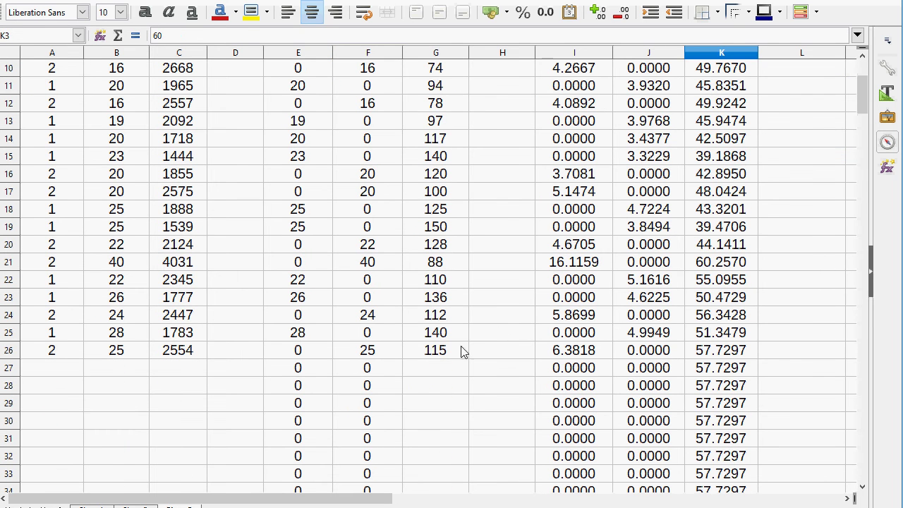
left_click(419, 351)
scroll(415, 204, "up", 3)
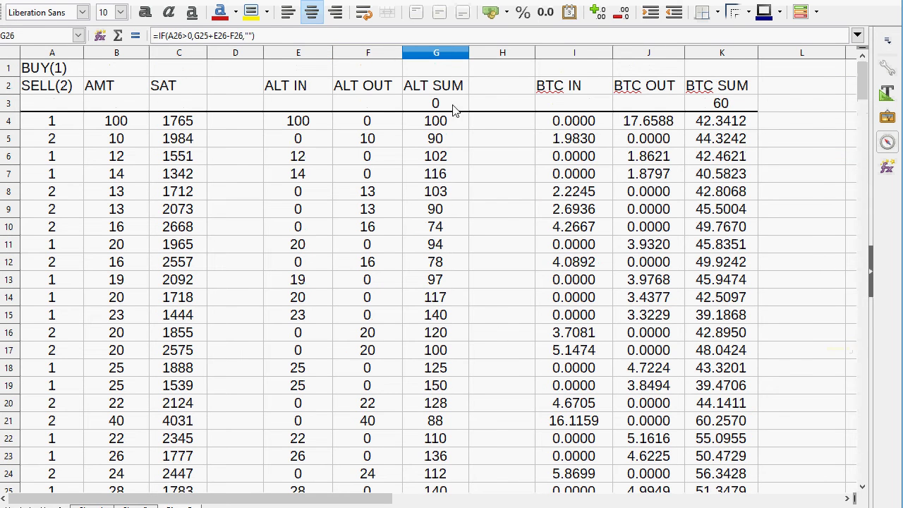
scroll(444, 182, "down", 2)
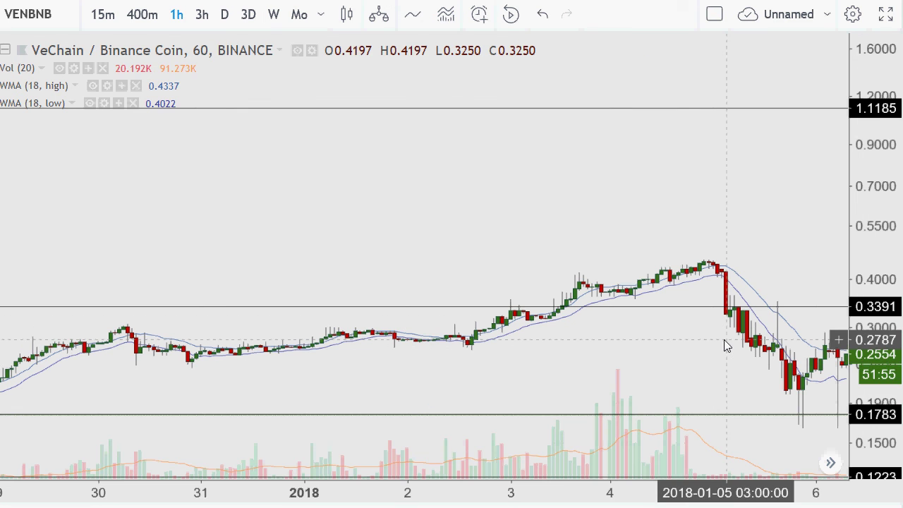
- Follow the VENBNB price forward to 10 January 2018 against the 0.3391 and 0.1783 lines
left_click_drag(724, 343, 717, 346)
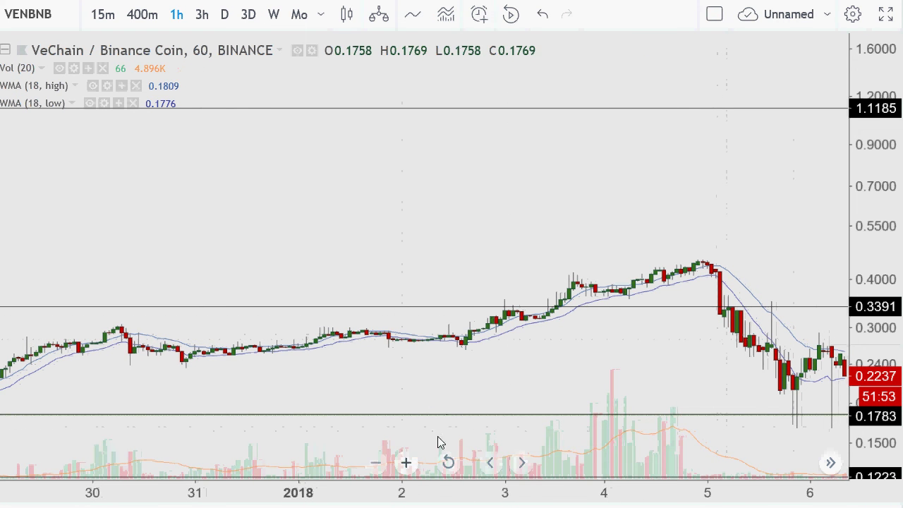
left_click_drag(407, 346, 105, 318)
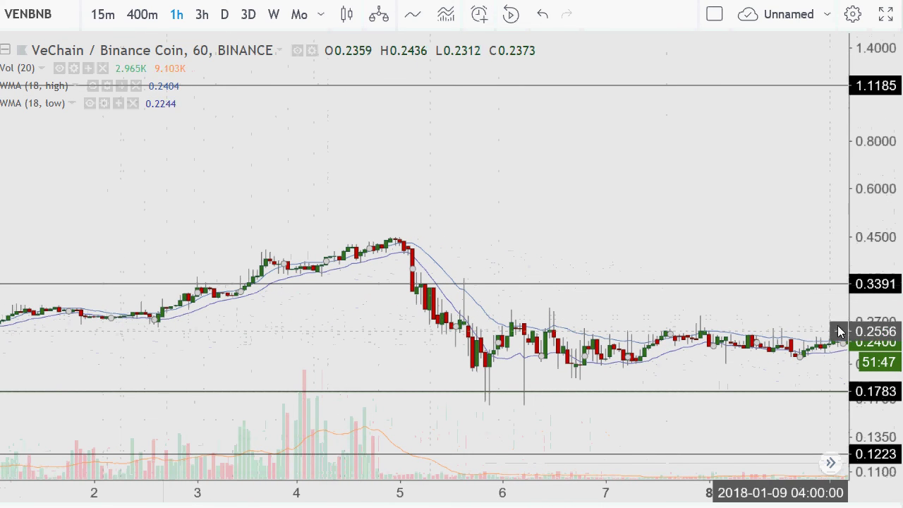
left_click_drag(815, 343, 677, 355)
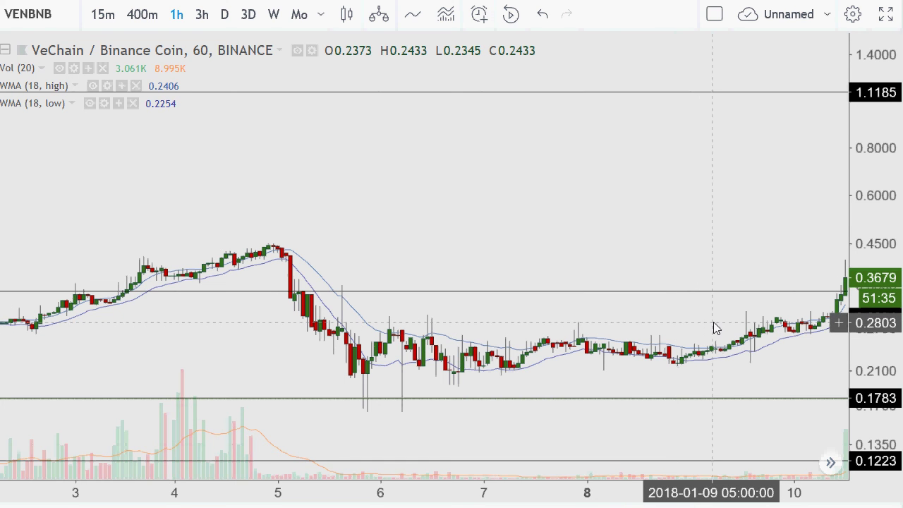
left_click_drag(714, 321, 671, 327)
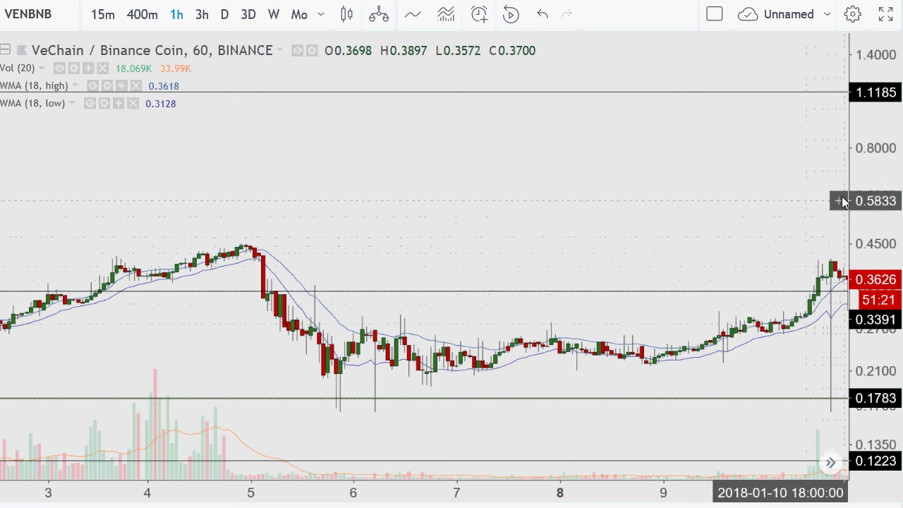
scroll(770, 220, "up", 3)
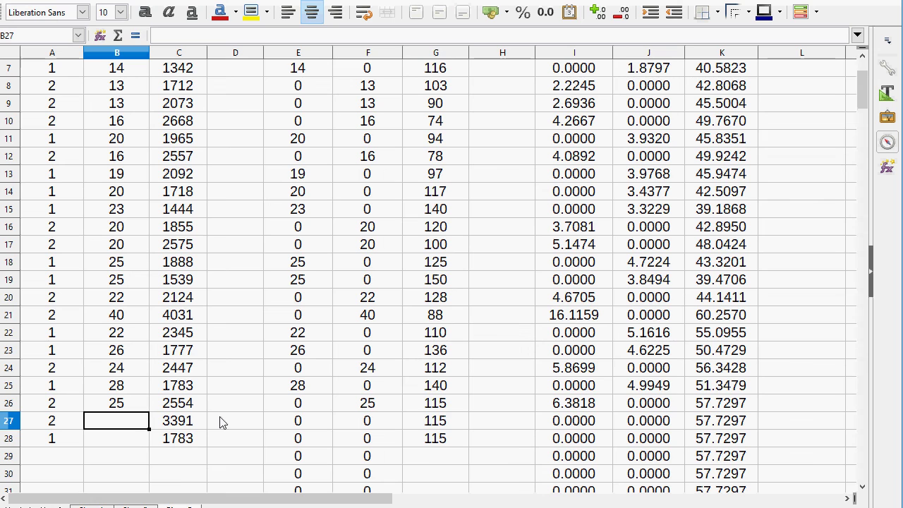
- Set the AMT of the row 27 sell at 3391 to 25
left_click(105, 433)
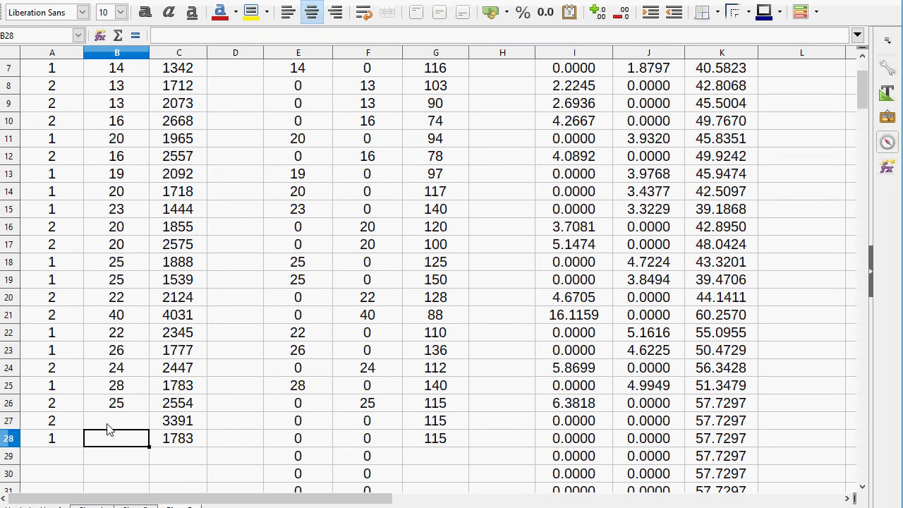
left_click(107, 428)
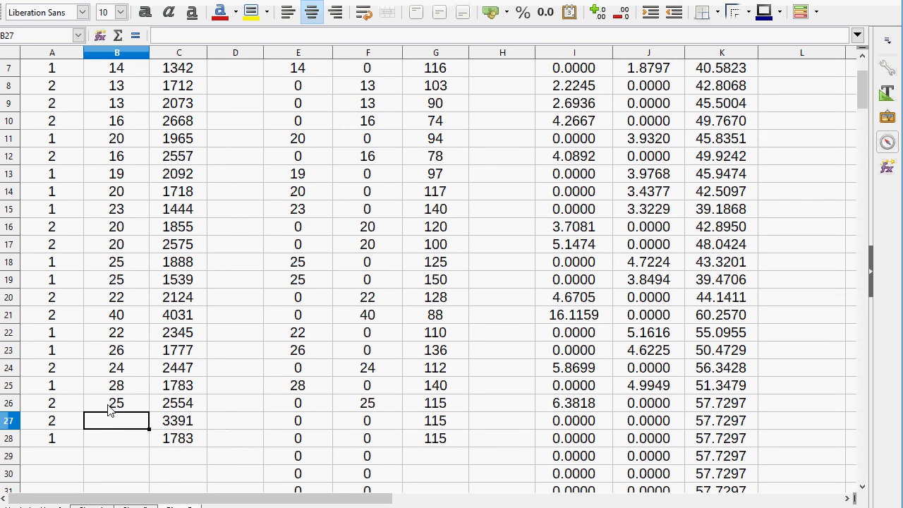
type("25")
key("Return")
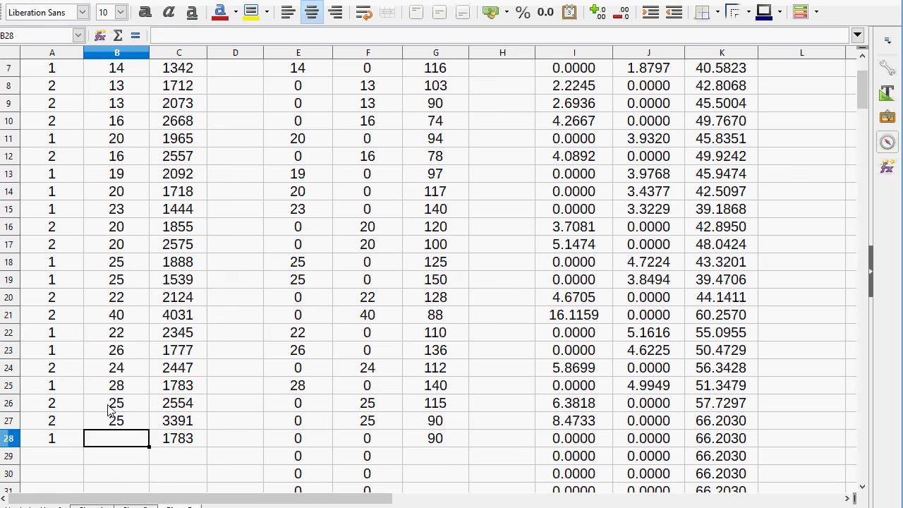
- Compare the amounts and SAT prices of the two consecutive sells in rows 26 and 27
key("Up")
key("Up")
key("Down")
key("Right")
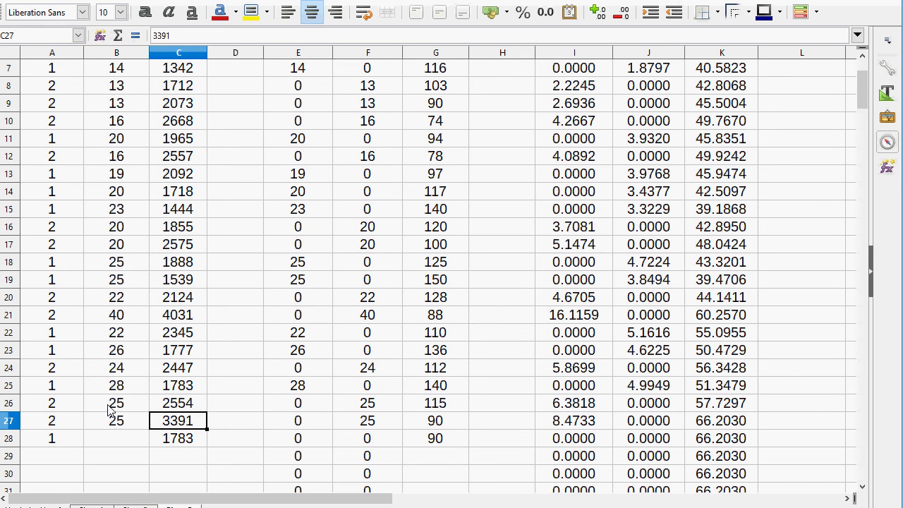
key("Left")
key("Up")
key("Right")
key("Right")
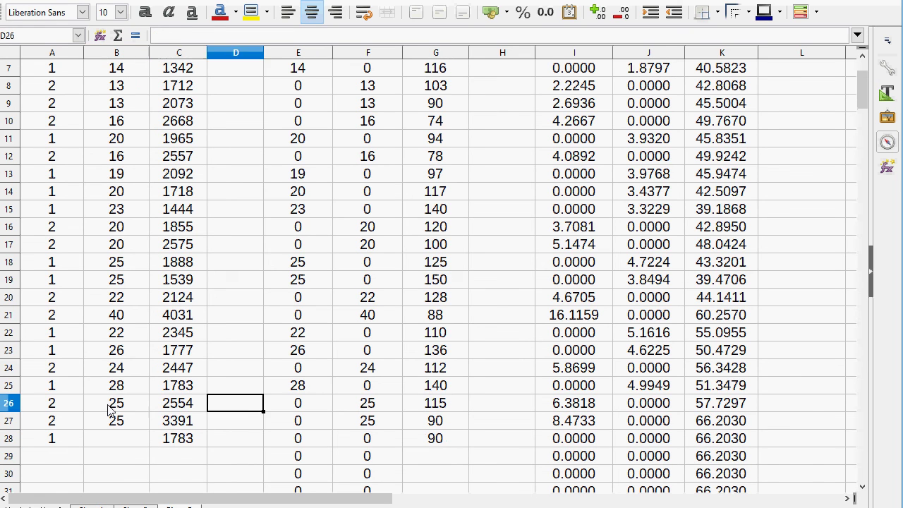
key("Left")
key("Left")
key("Right")
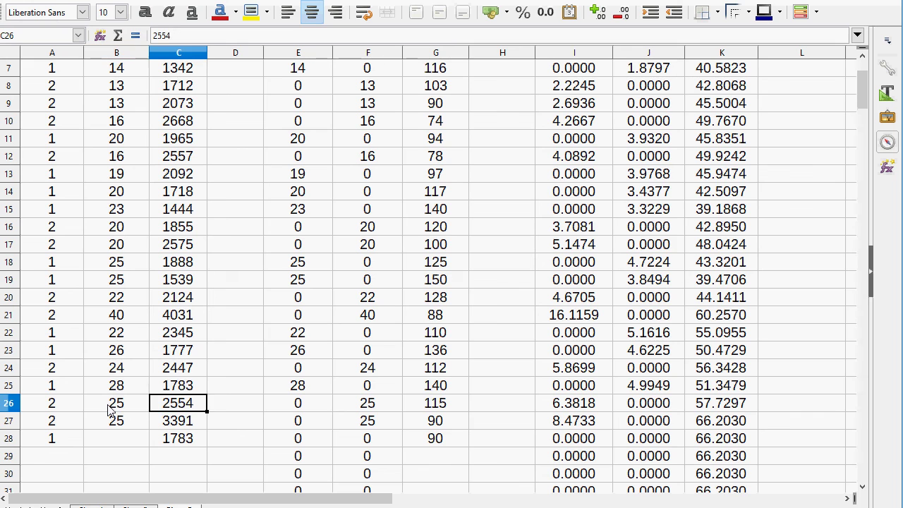
- Set the AMT of the row 28 buy at 1783 to 35
key("Down")
key("Left")
key("Down")
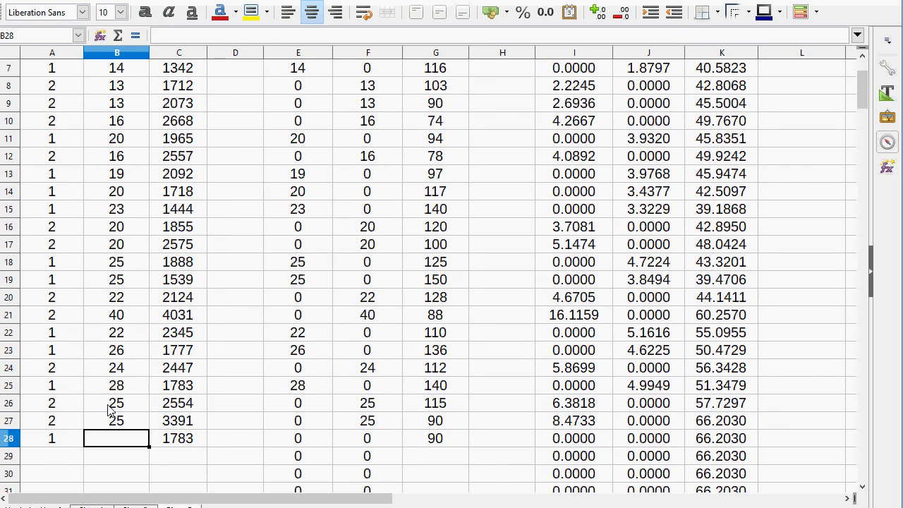
type("35")
key("Right")
key("Right")
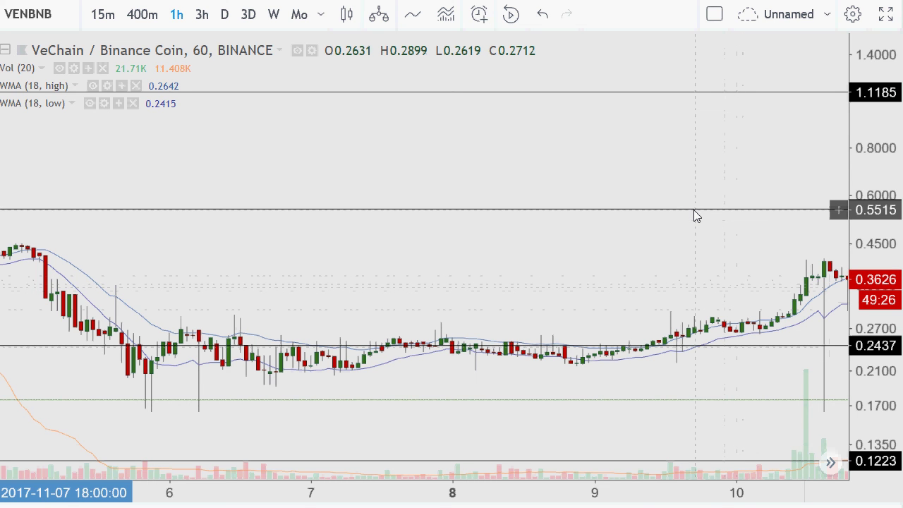
- Lower the line nearest above the VENBNB price to 0.4325, close to the 5 January peak
scroll(696, 207, "down", 5)
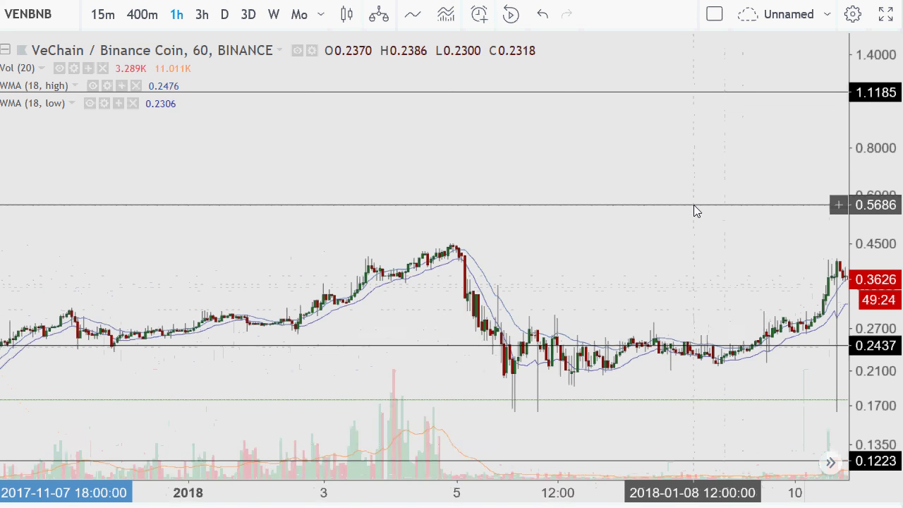
left_click_drag(682, 209, 682, 252)
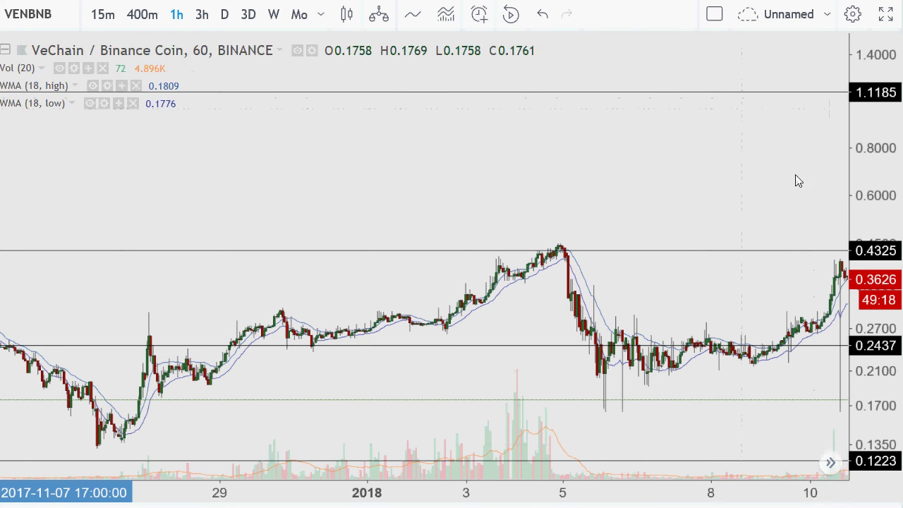
scroll(755, 180, "up", 5)
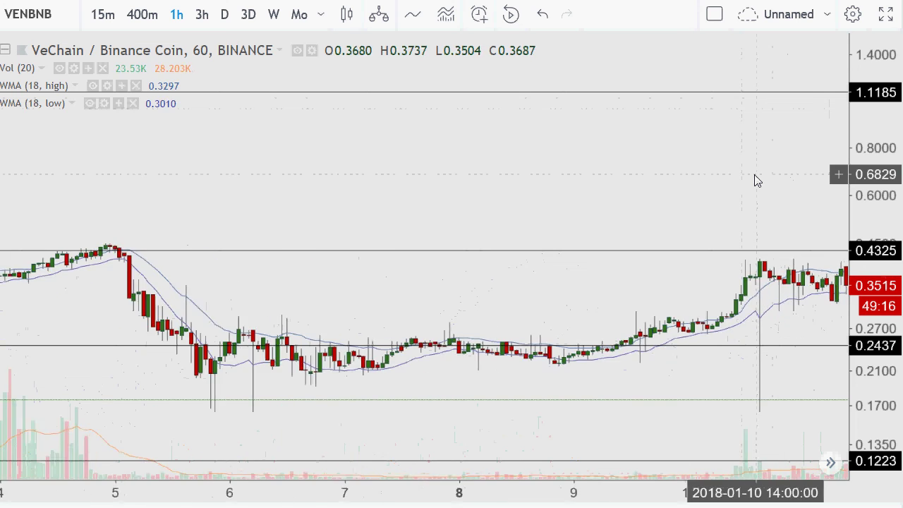
scroll(755, 180, "up", 2)
left_click_drag(756, 182, 652, 186)
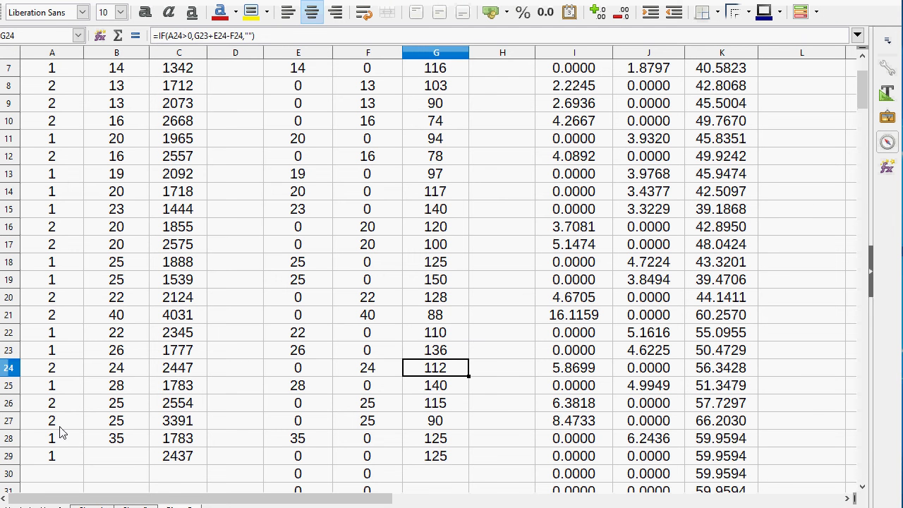
- Review the row 27 sell and set the AMT of the row 29 buy at 2437 to 30
left_click_drag(56, 422, 203, 421)
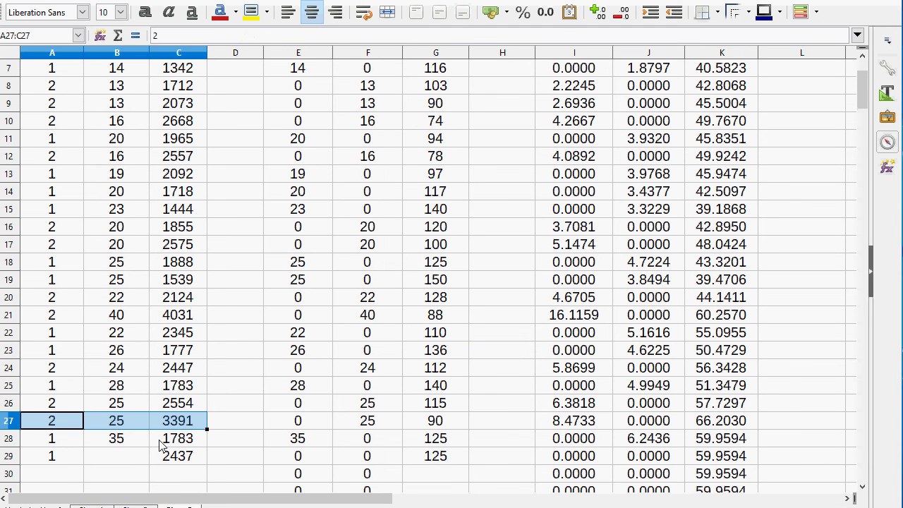
left_click(128, 456)
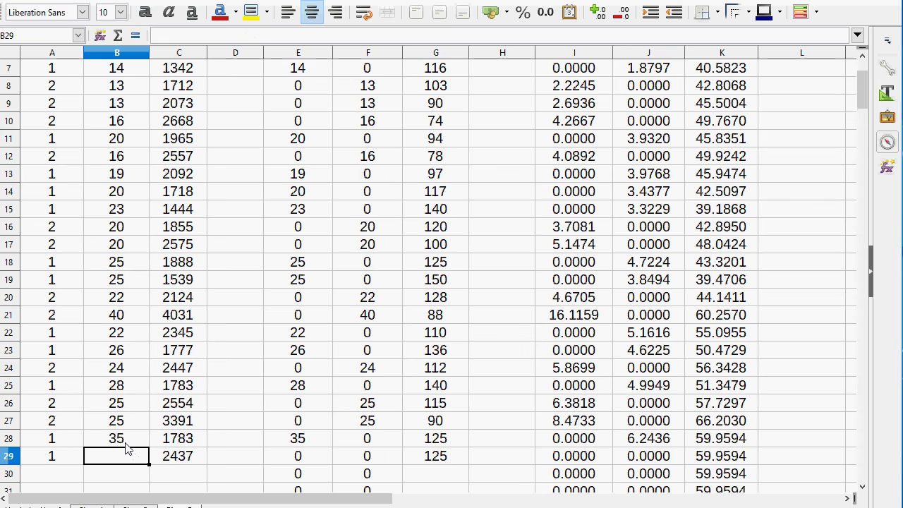
type("3")
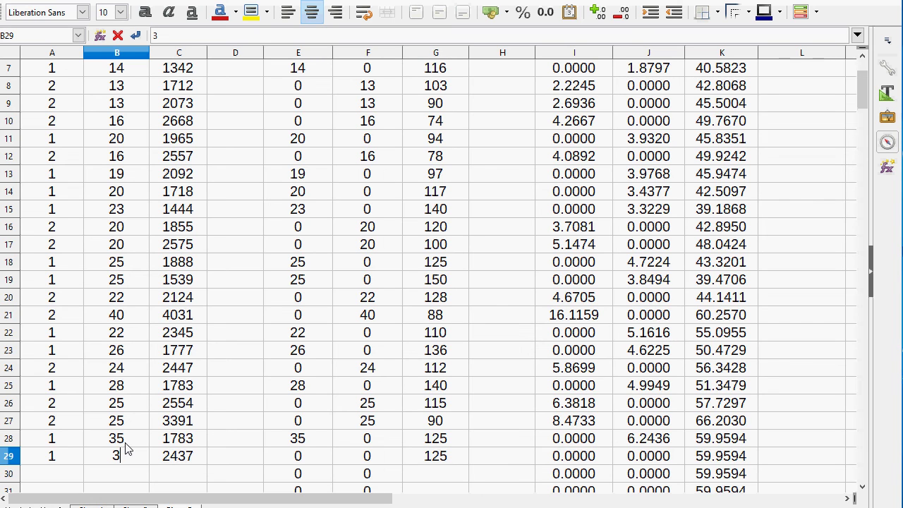
type("0")
key("Tab")
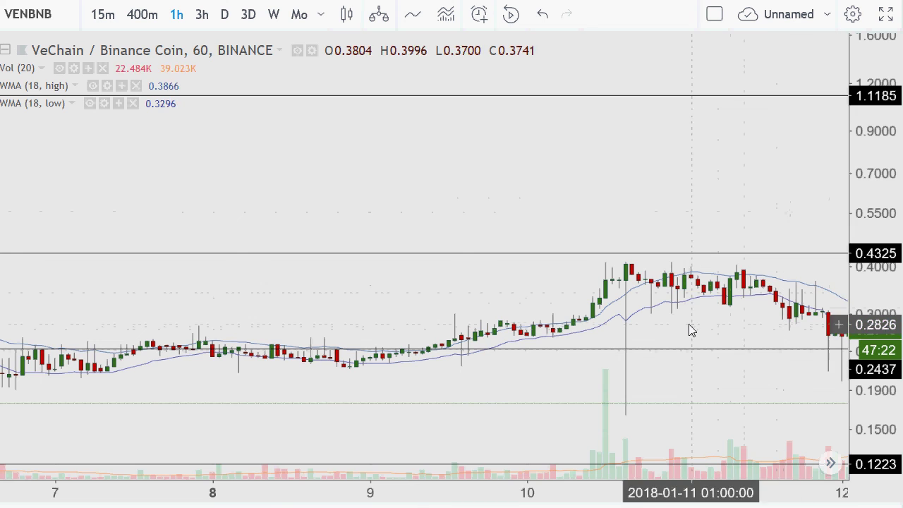
- Lower the 0.4325 line to 0.3352 and the 1.1185 line to 0.7433 on the VENBNB chart
scroll(689, 325, "down", 2)
scroll(689, 326, "down", 2)
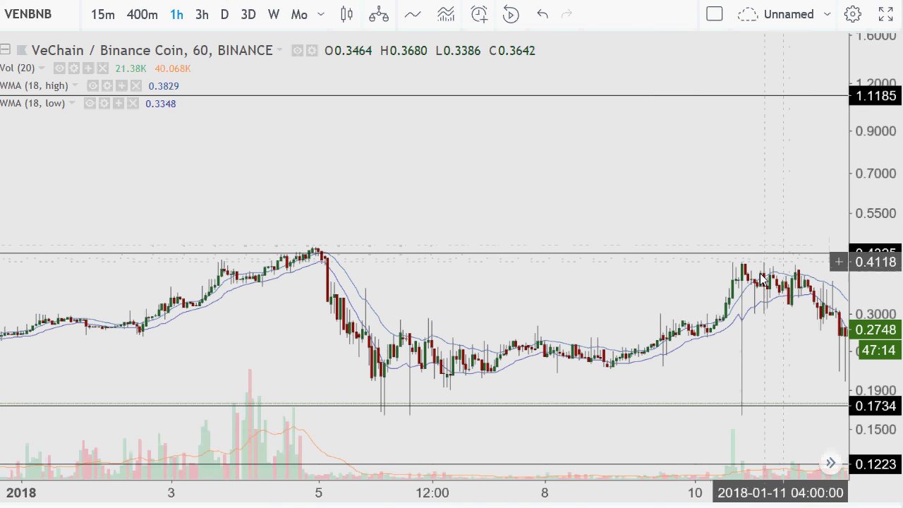
scroll(811, 247, "up", 2)
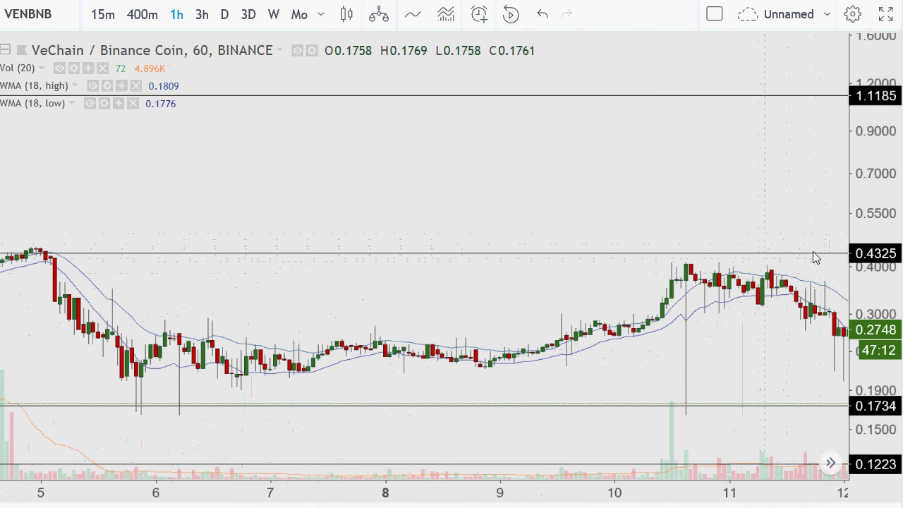
left_click_drag(812, 255, 817, 298)
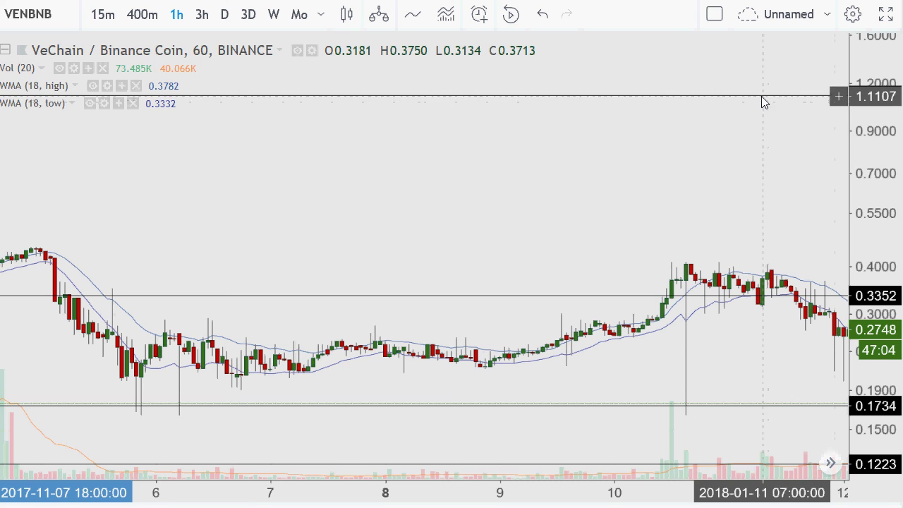
left_click_drag(765, 147, 767, 163)
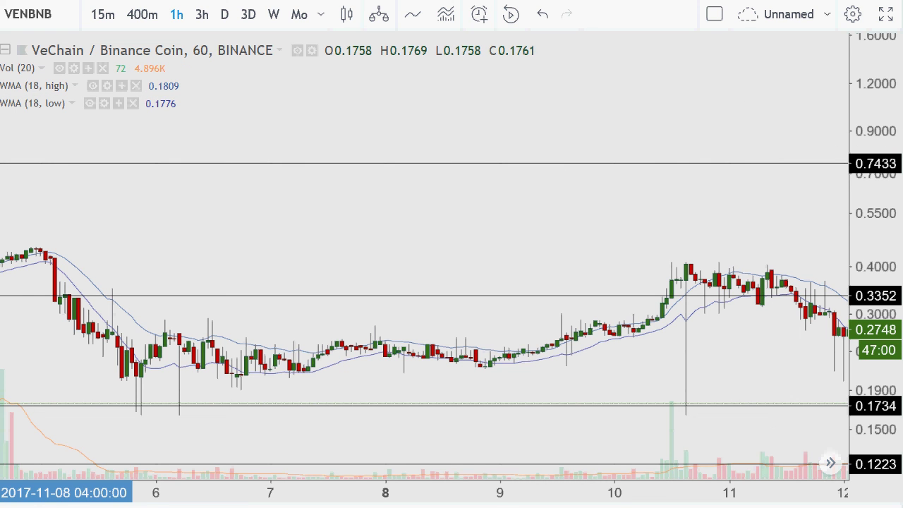